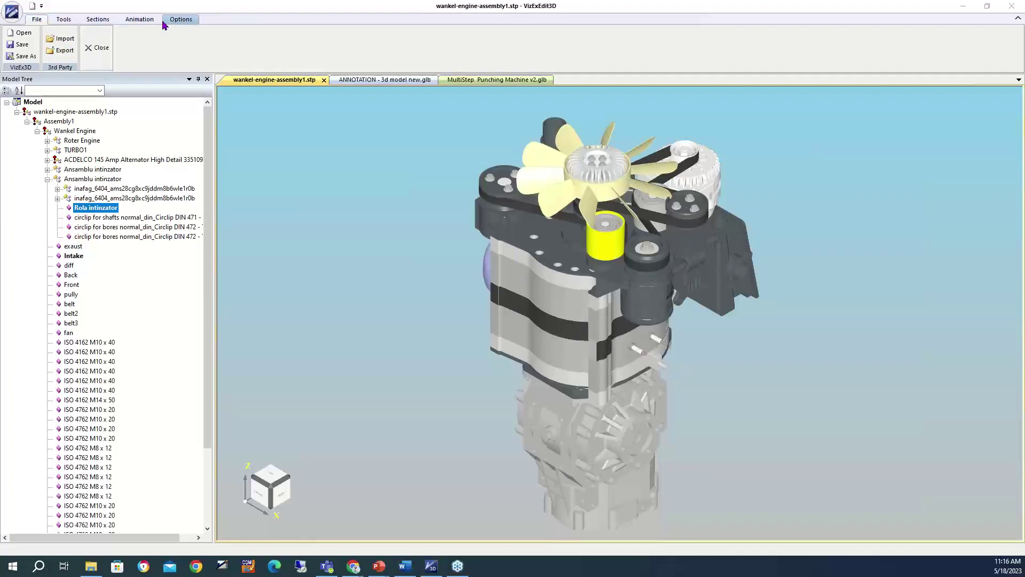
Review the file types available for importing models and for saving the project, leaving both dialogs without opening or saving anything
click(70, 24)
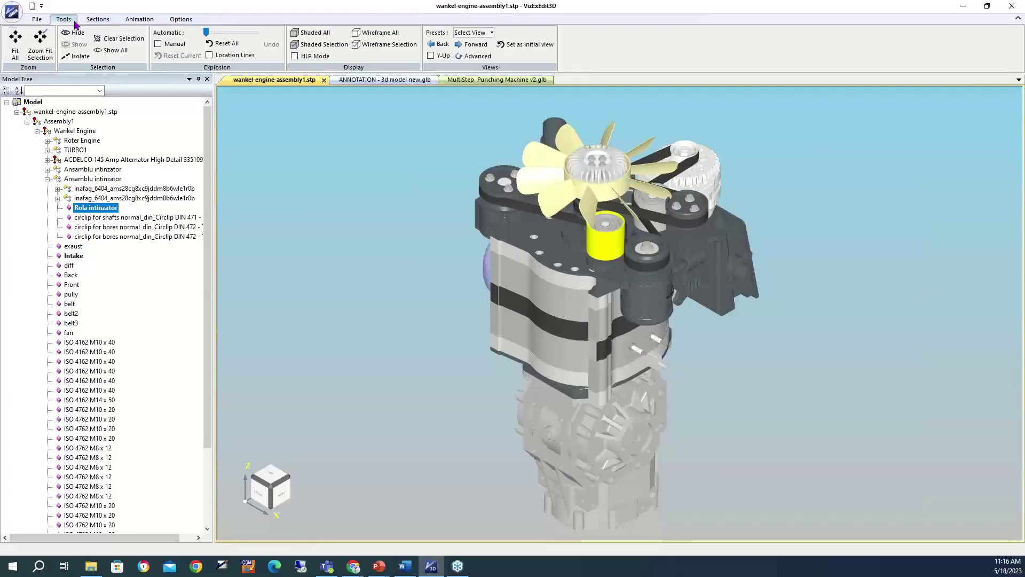
click(36, 20)
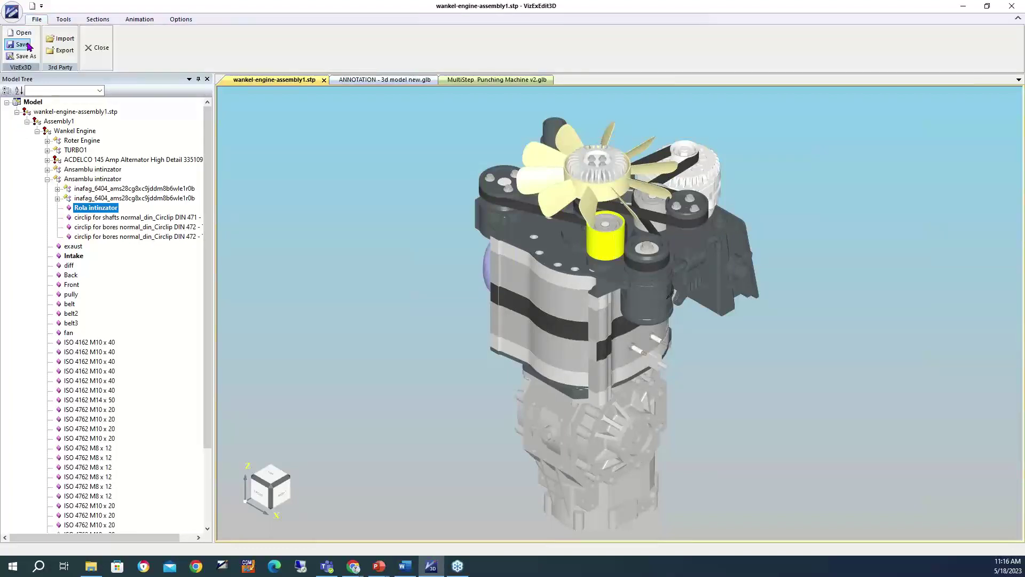
click(65, 38)
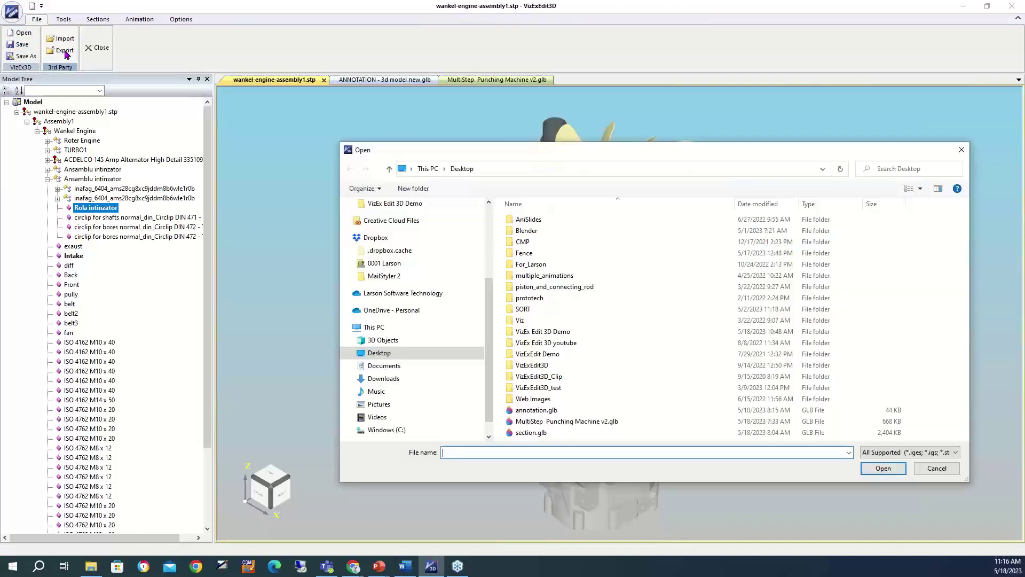
click(889, 452)
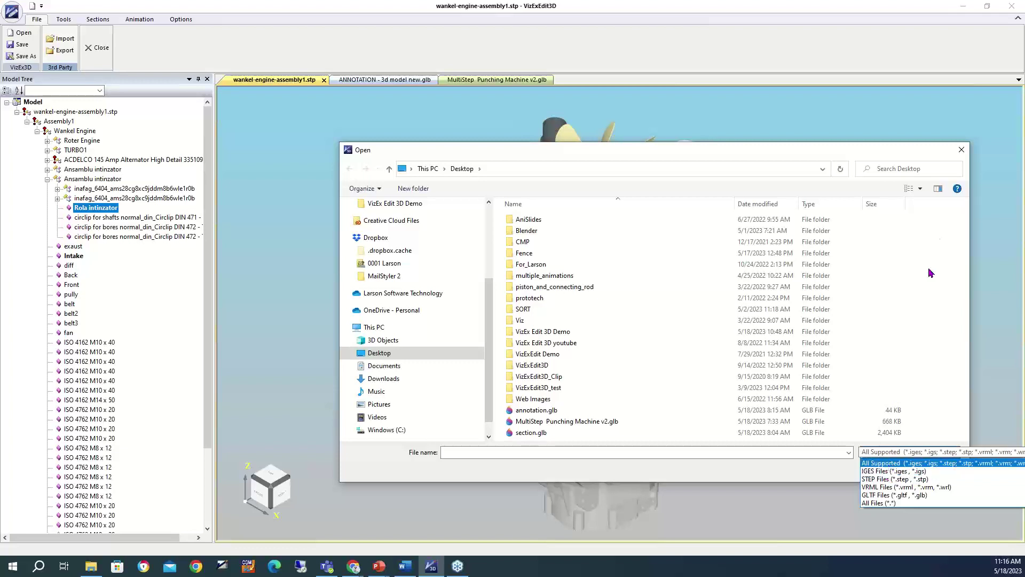
click(893, 158)
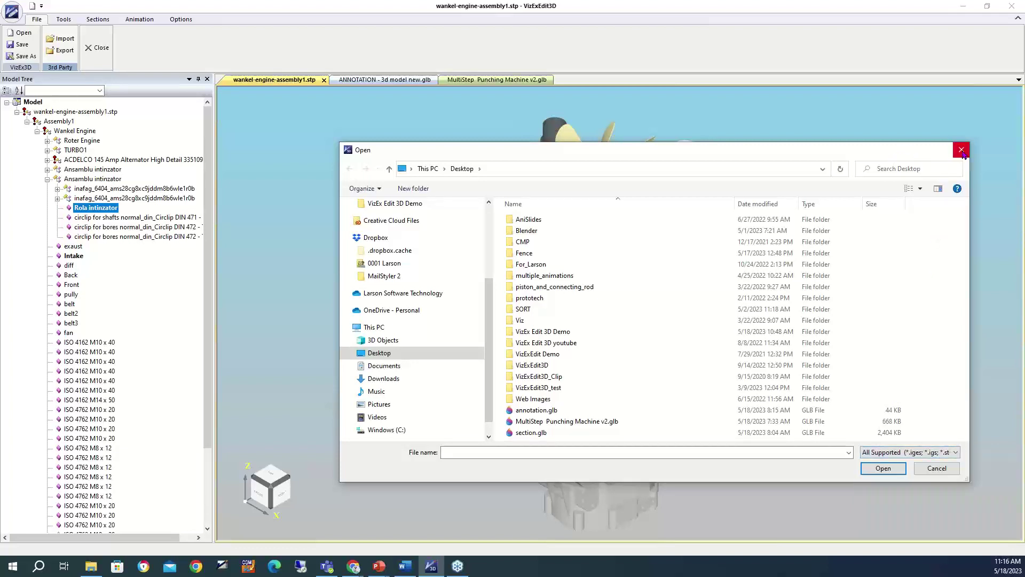
click(937, 468)
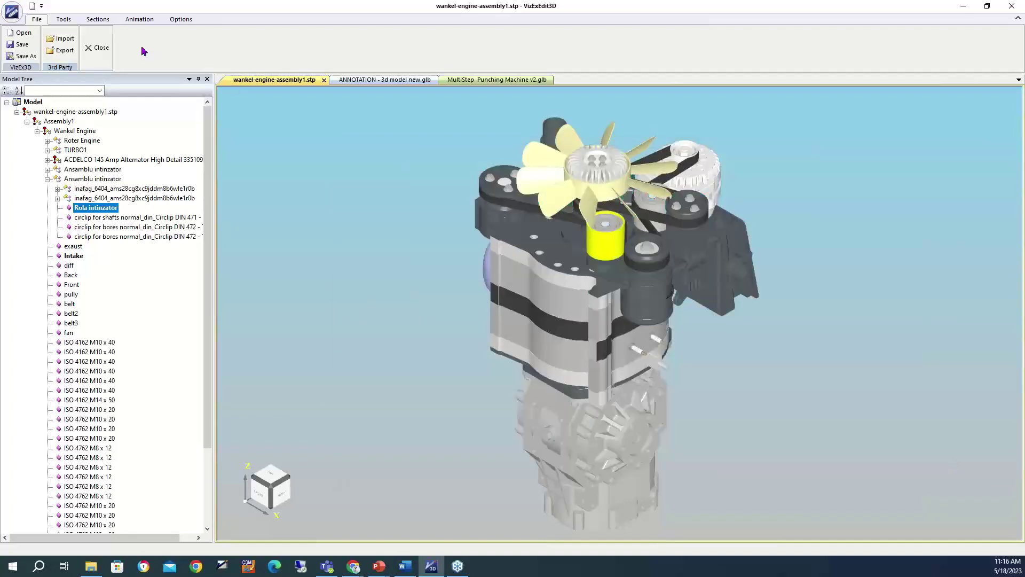
click(21, 55)
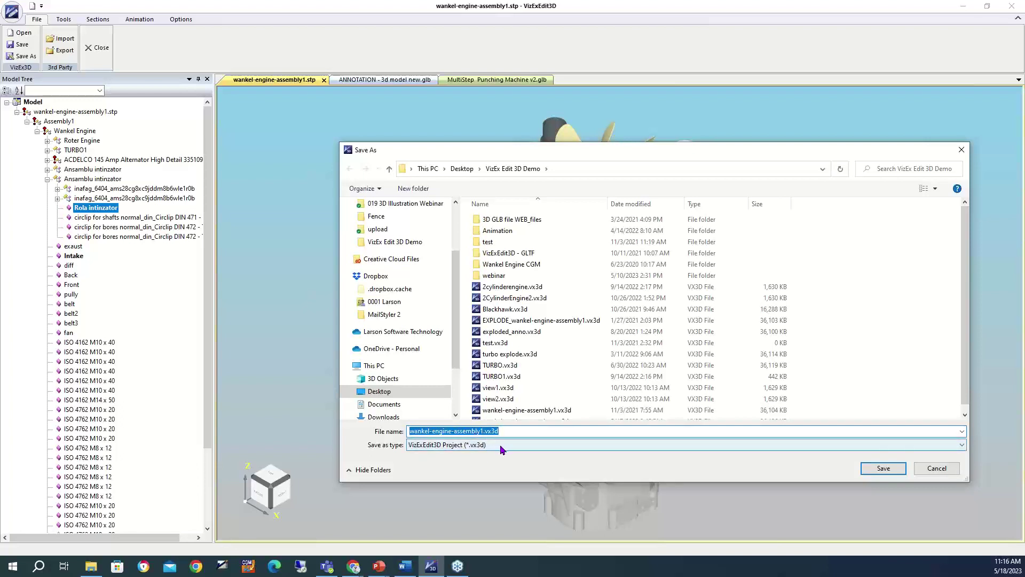
click(937, 468)
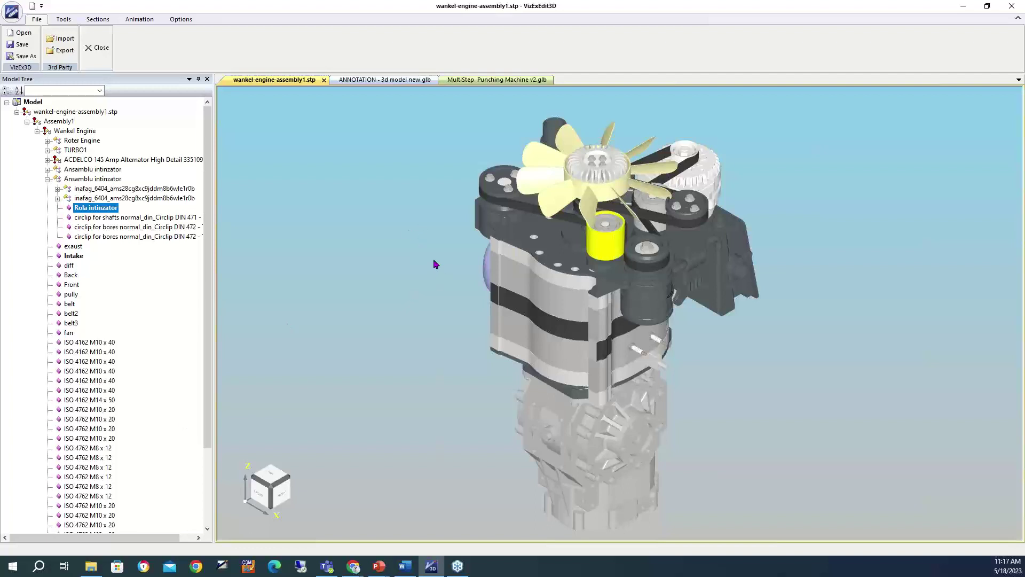
Select the whole TURBO1 assembly and isolate it from the rest of the Wankel engine
drag(477, 288, 428, 184)
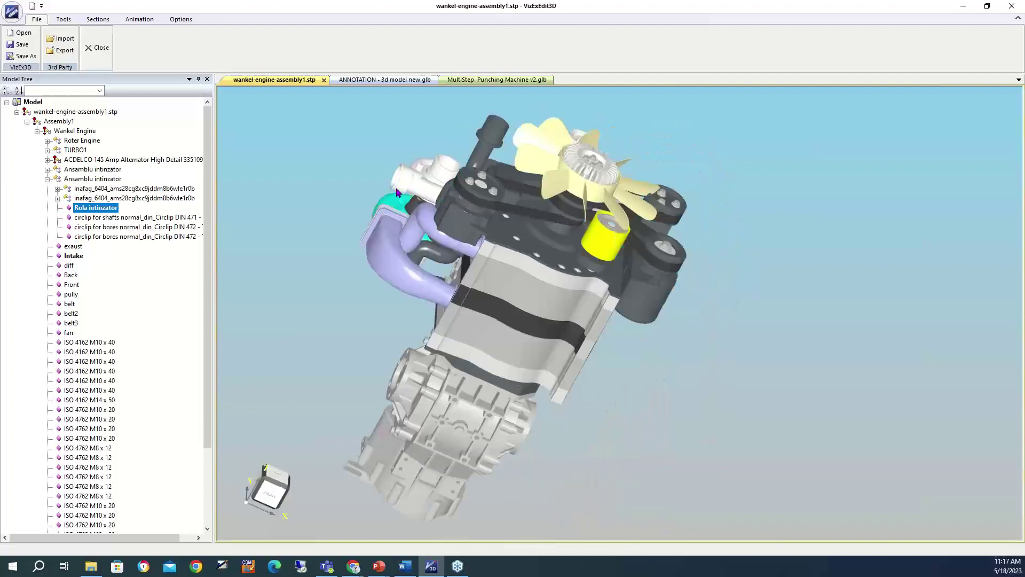
click(426, 183)
drag(213, 216, 215, 137)
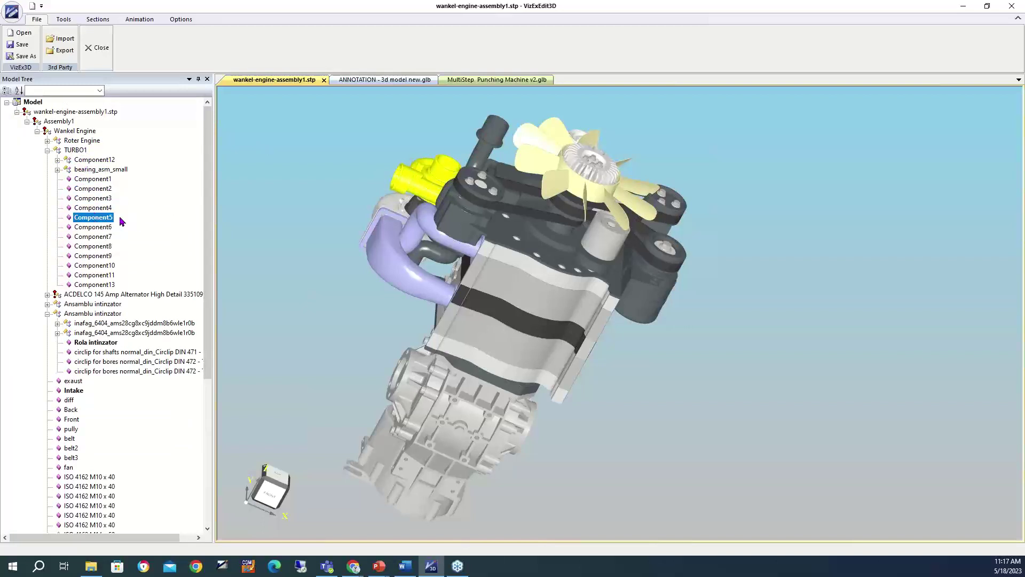
click(78, 150)
drag(366, 336, 637, 315)
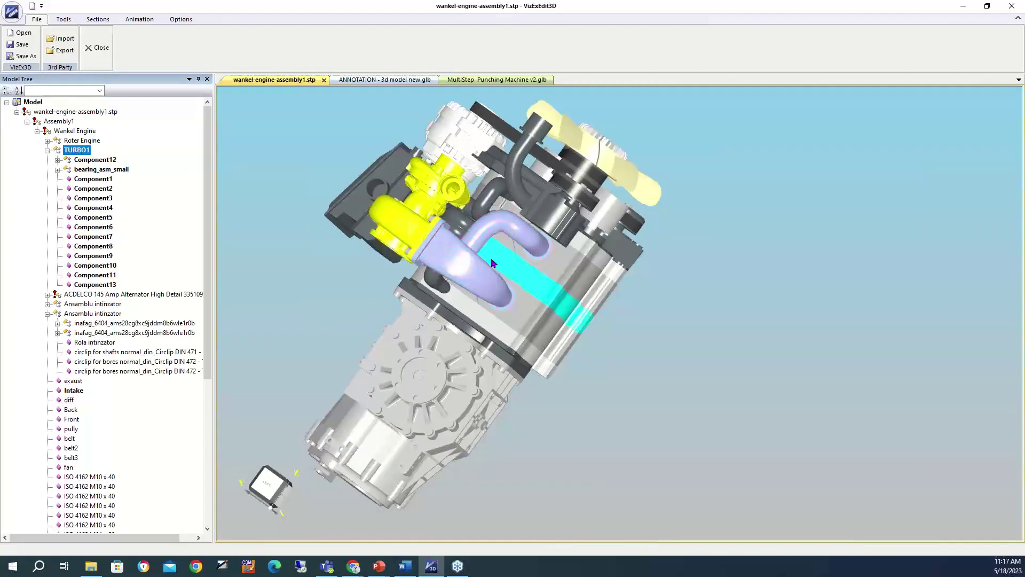
drag(787, 407, 833, 360)
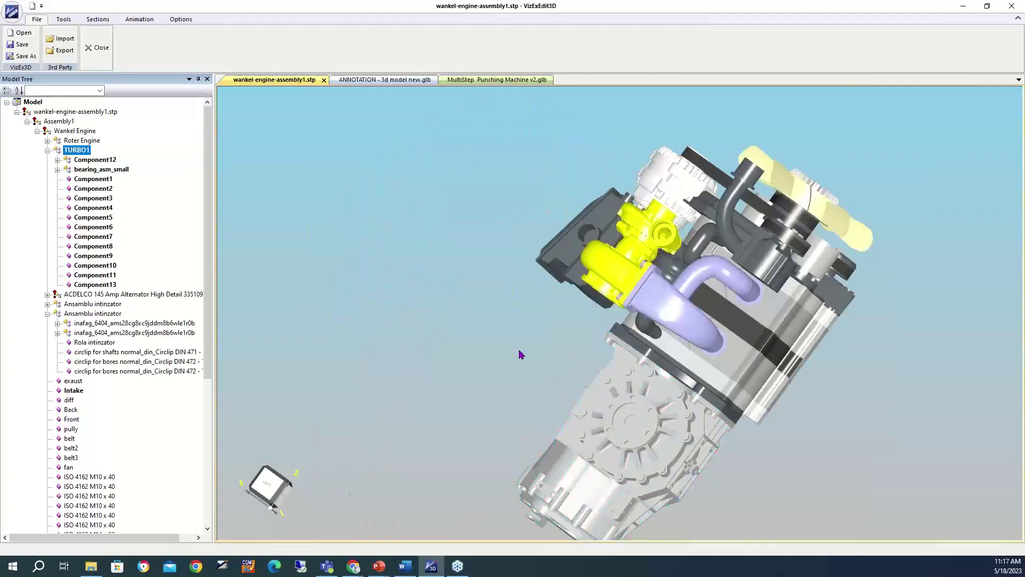
drag(618, 396, 610, 272)
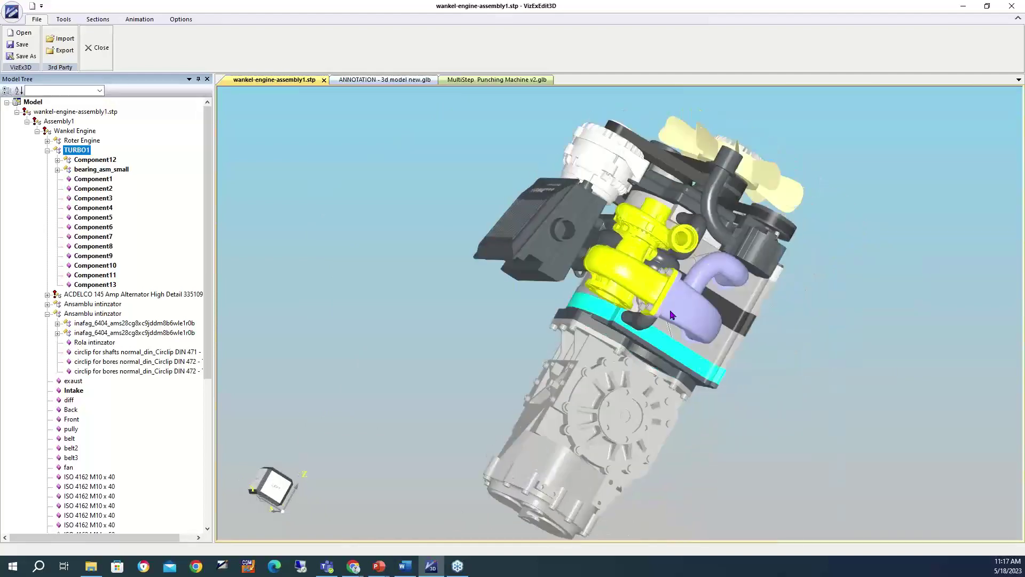
right_click(617, 265)
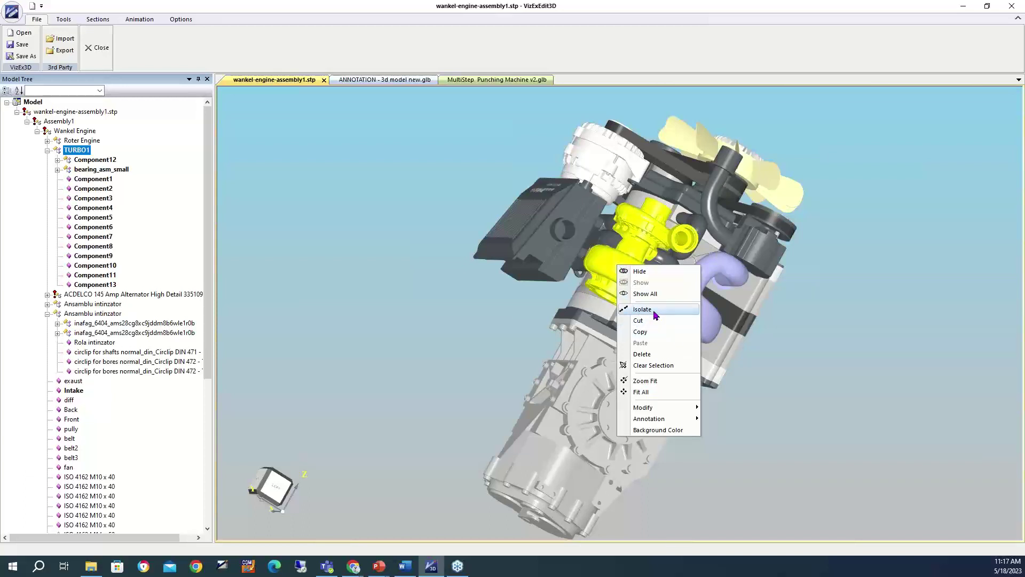
click(642, 309)
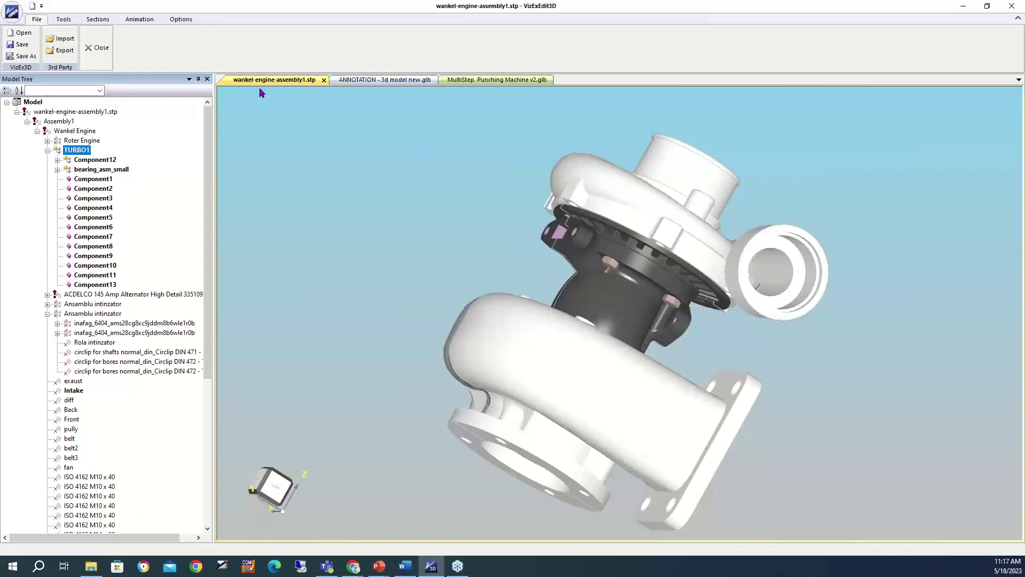
Switch the whole model to wireframe display and back to shaded display
click(63, 20)
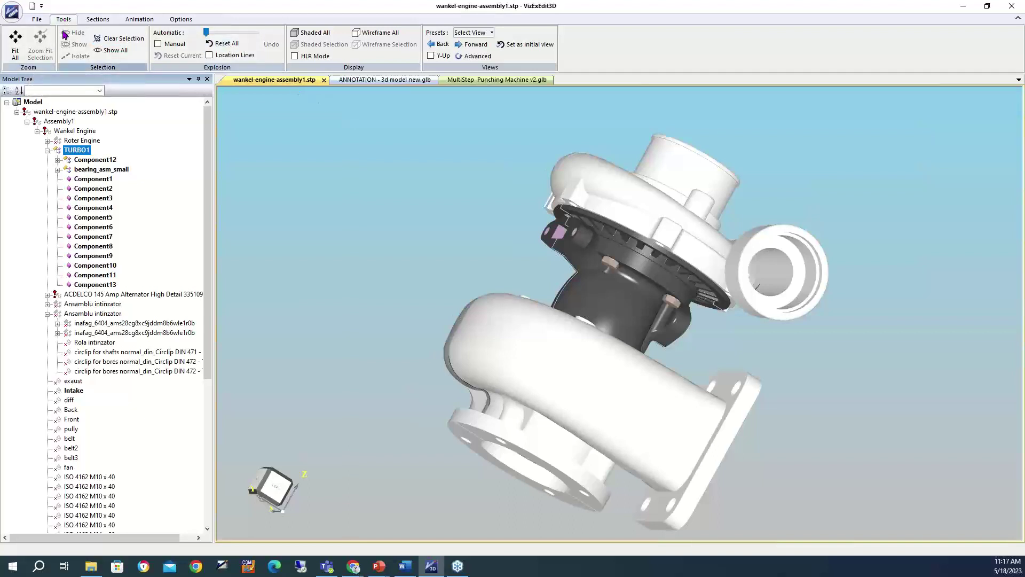
click(393, 35)
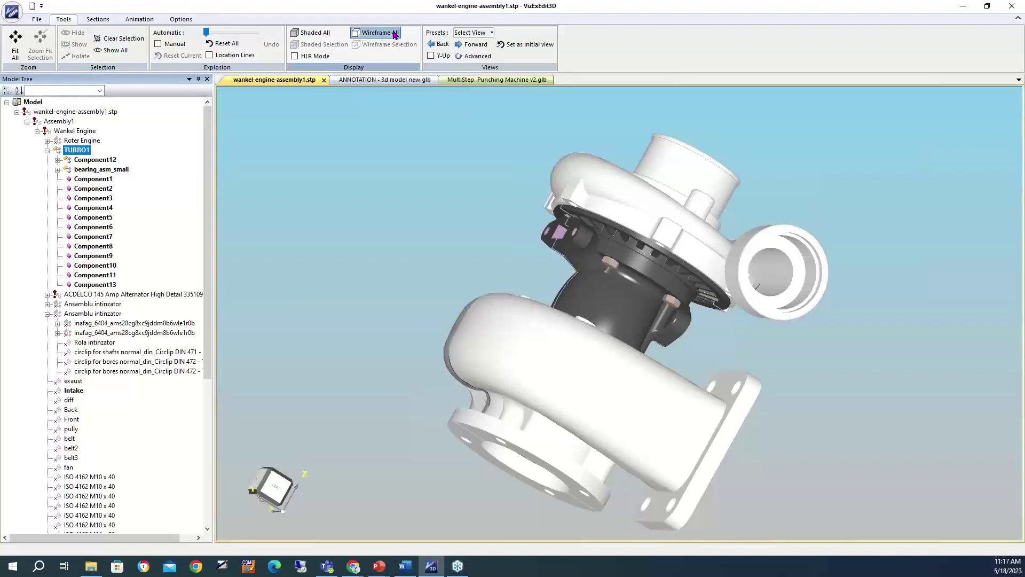
click(395, 36)
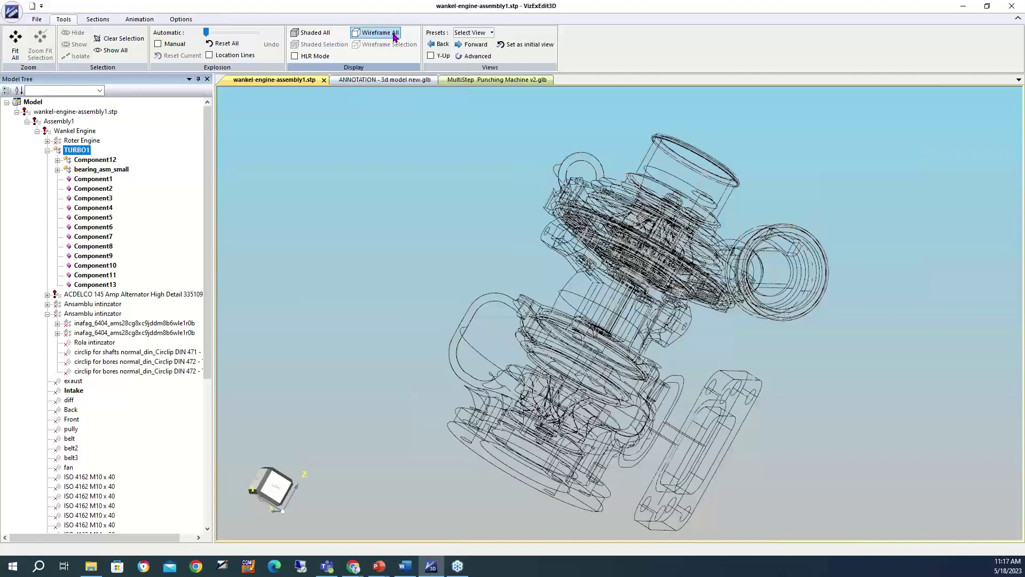
click(313, 36)
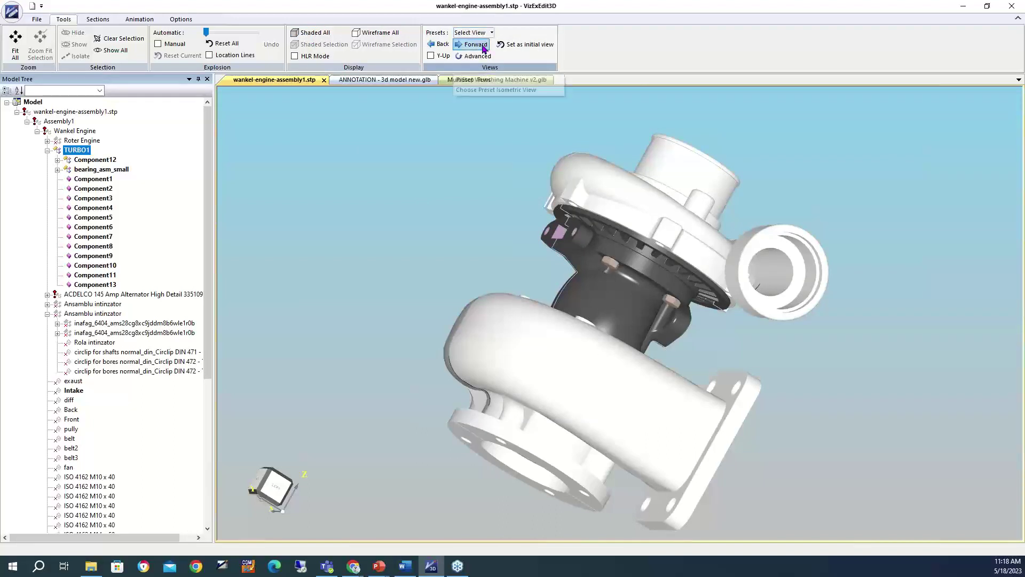
Enable the Y-Up orientation and step forward through the preset views to an isometric view of the turbo
click(431, 56)
click(466, 45)
click(465, 46)
click(465, 46)
click(465, 46)
click(465, 46)
click(465, 46)
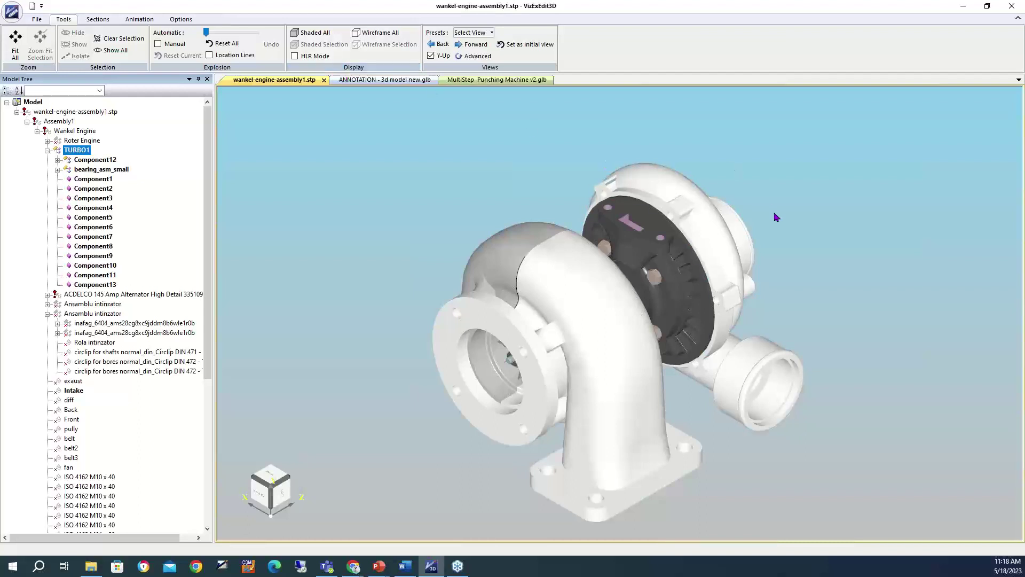
scroll(774, 216, down, 2)
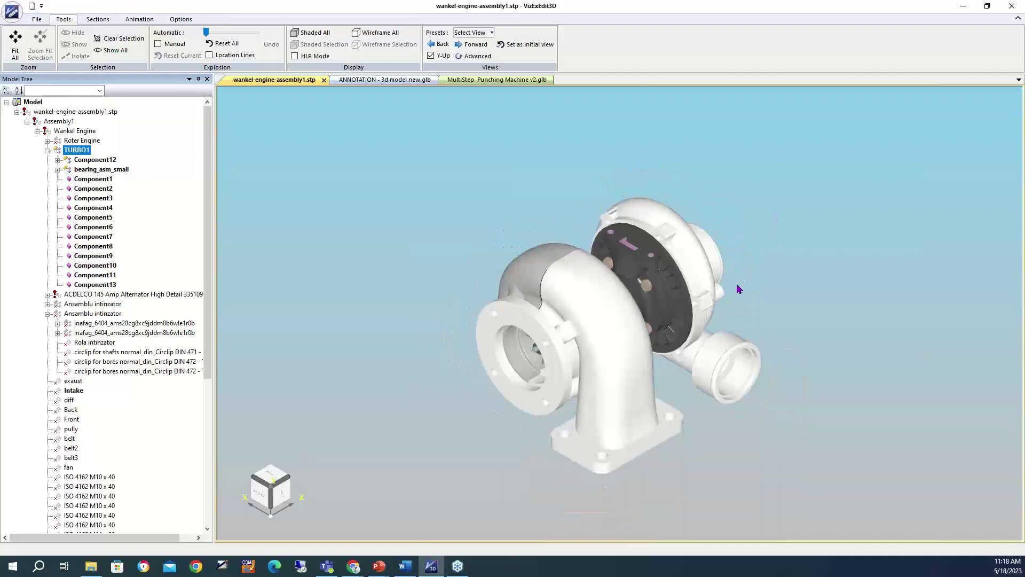
Make the round flange Component10 on the turbo inlet almost fully transparent and clear the selection
click(511, 324)
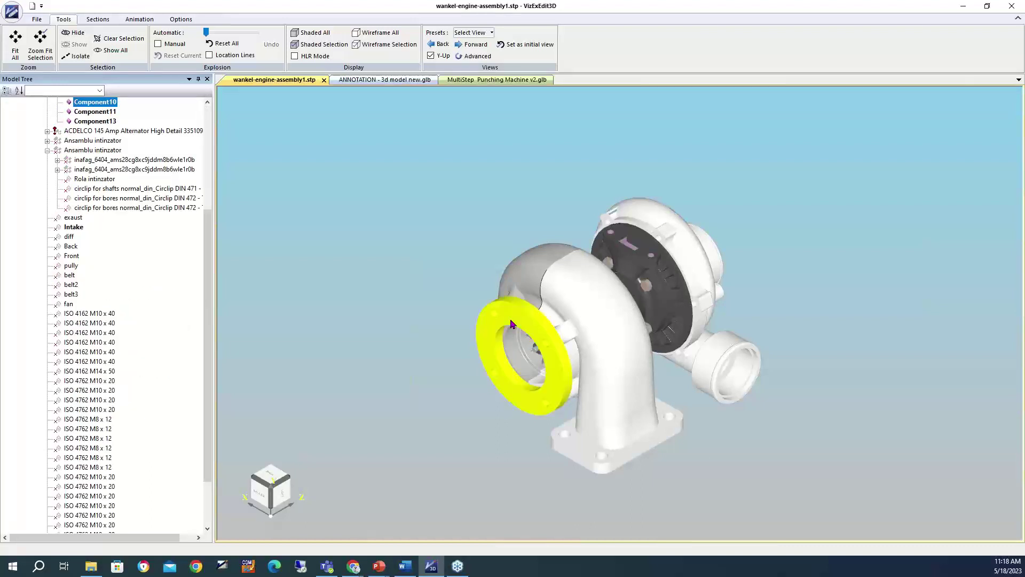
right_click(510, 324)
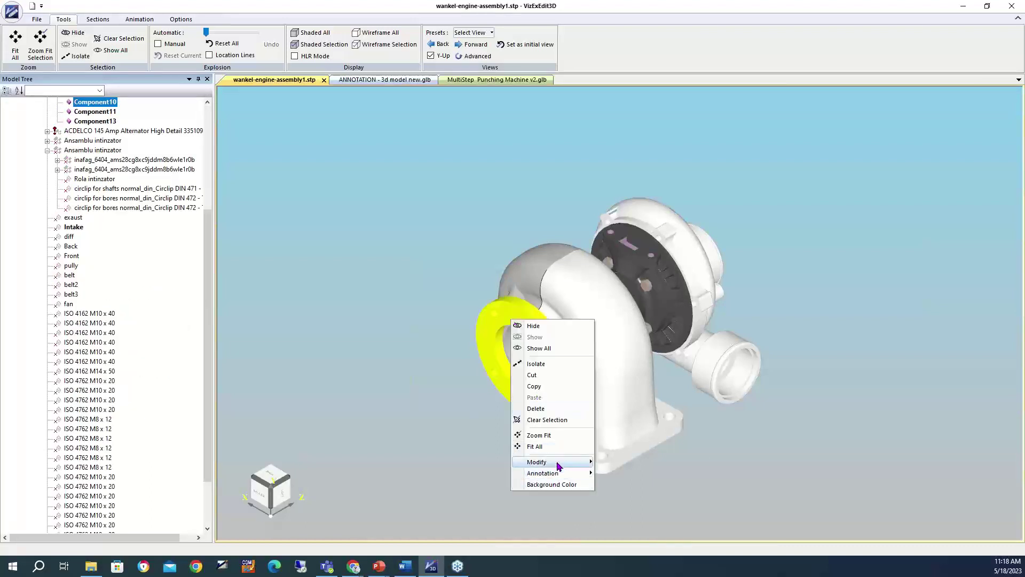
mouse_move(557, 462)
click(622, 472)
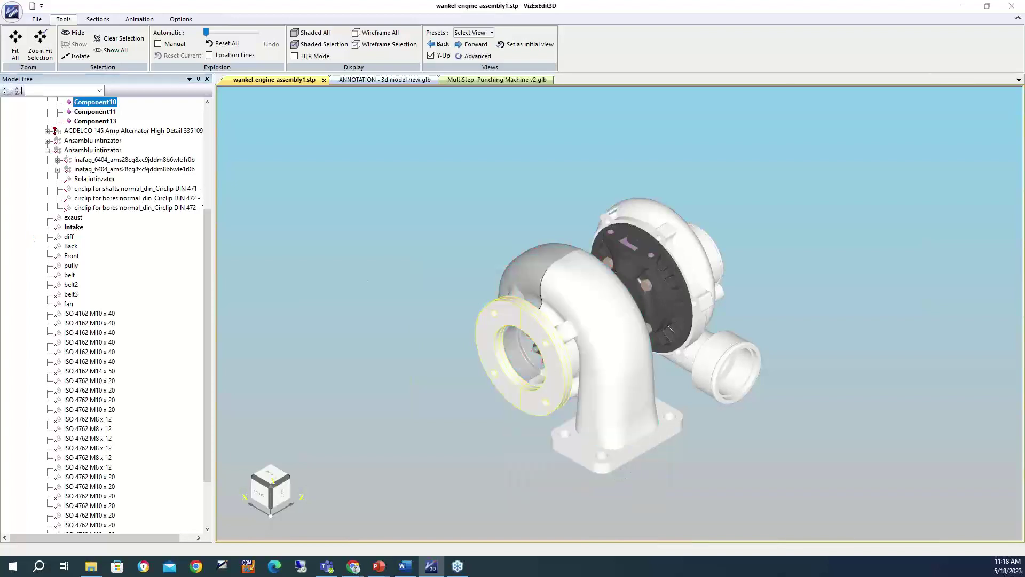
drag(1, 267, 376, 181)
drag(315, 210, 399, 215)
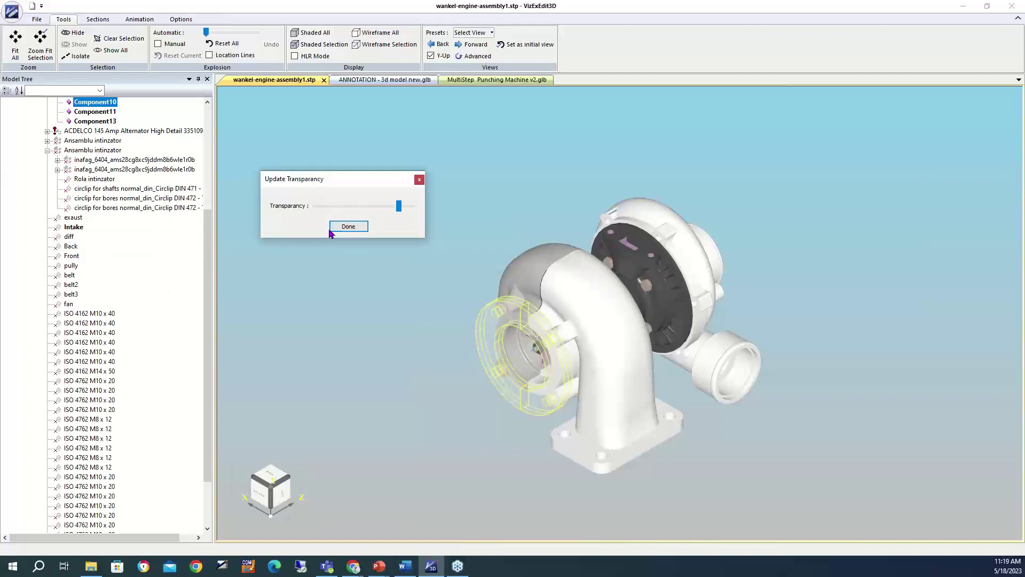
click(347, 227)
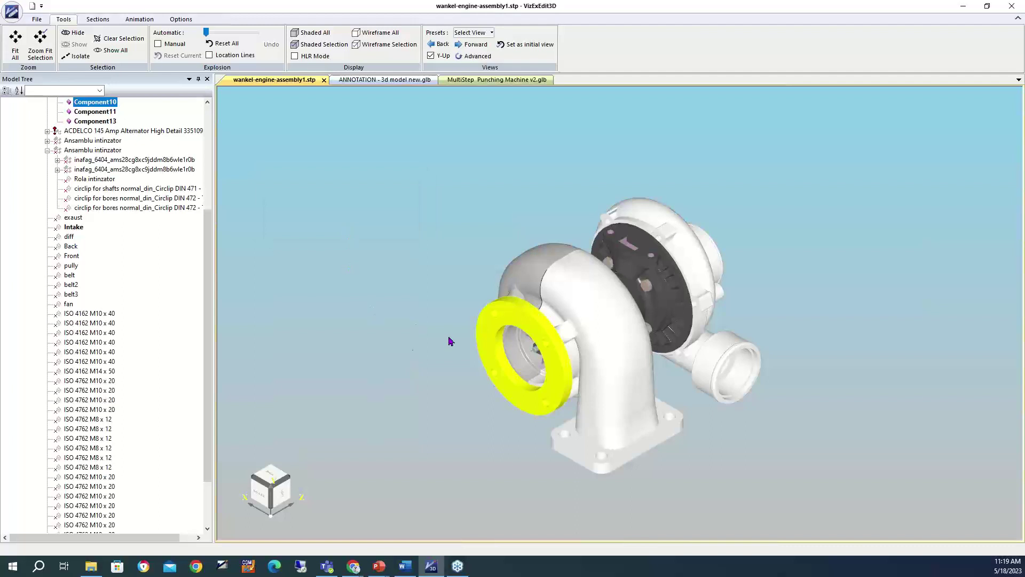
right_click(414, 351)
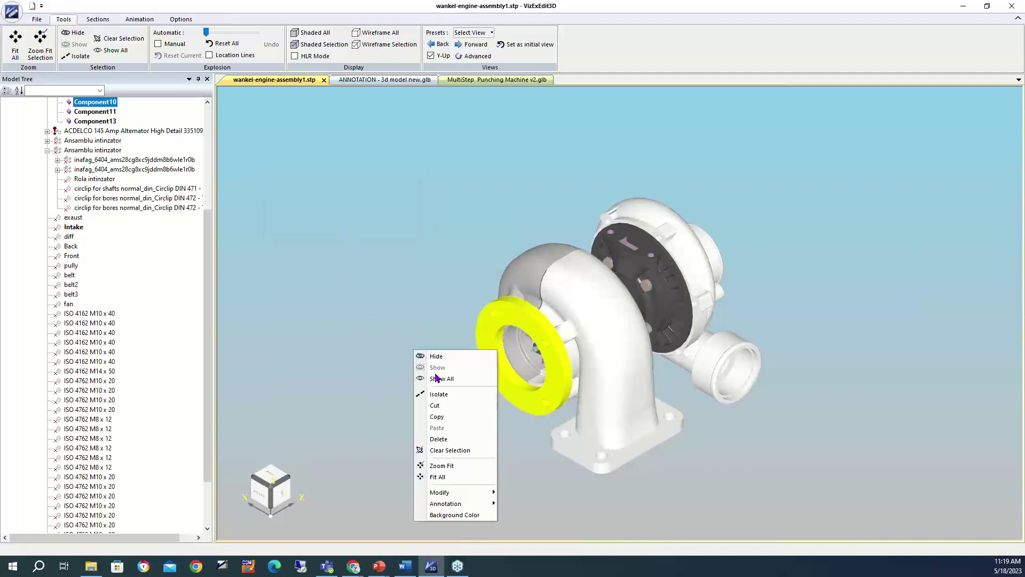
click(445, 452)
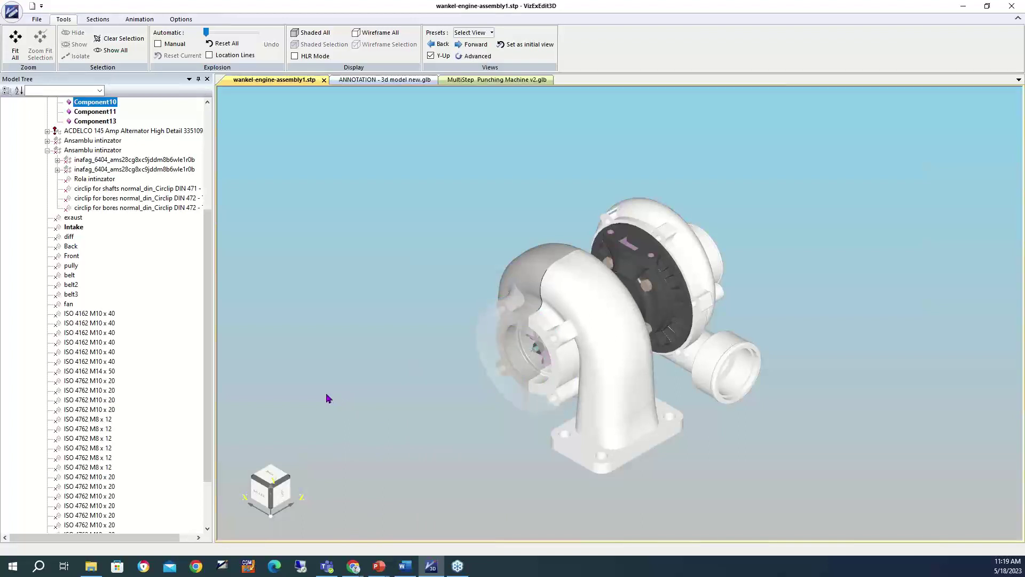
Make the curved turbo housing Component8 almost fully transparent and clear the selection to expose the internal rotor
click(607, 328)
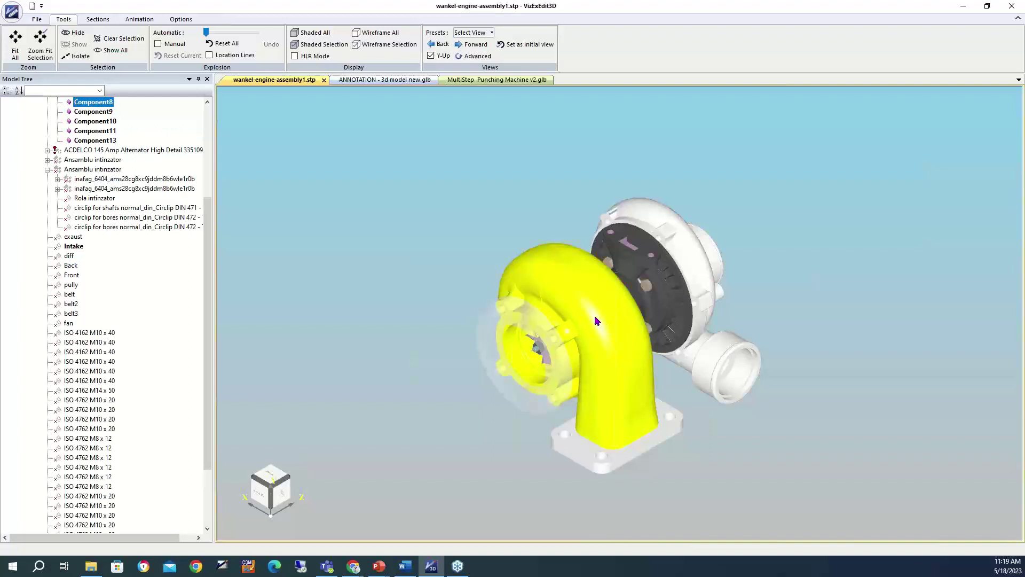
right_click(597, 320)
mouse_move(623, 459)
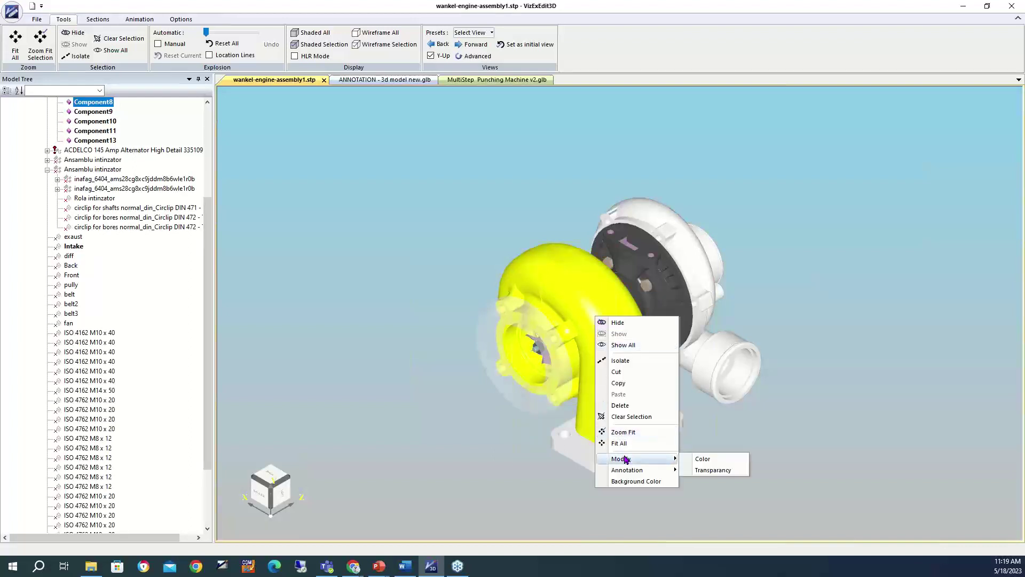
click(713, 469)
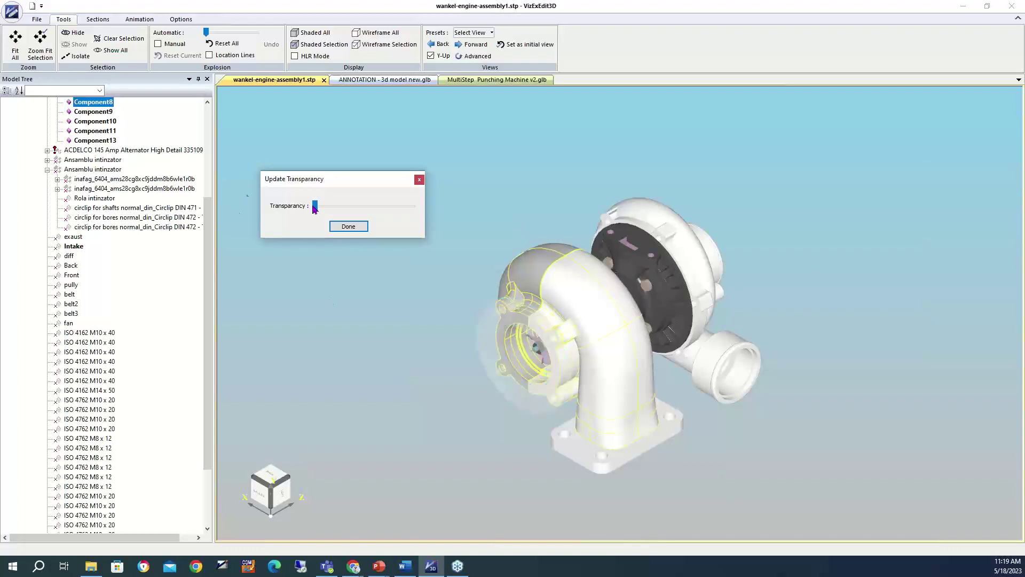
drag(318, 206, 398, 206)
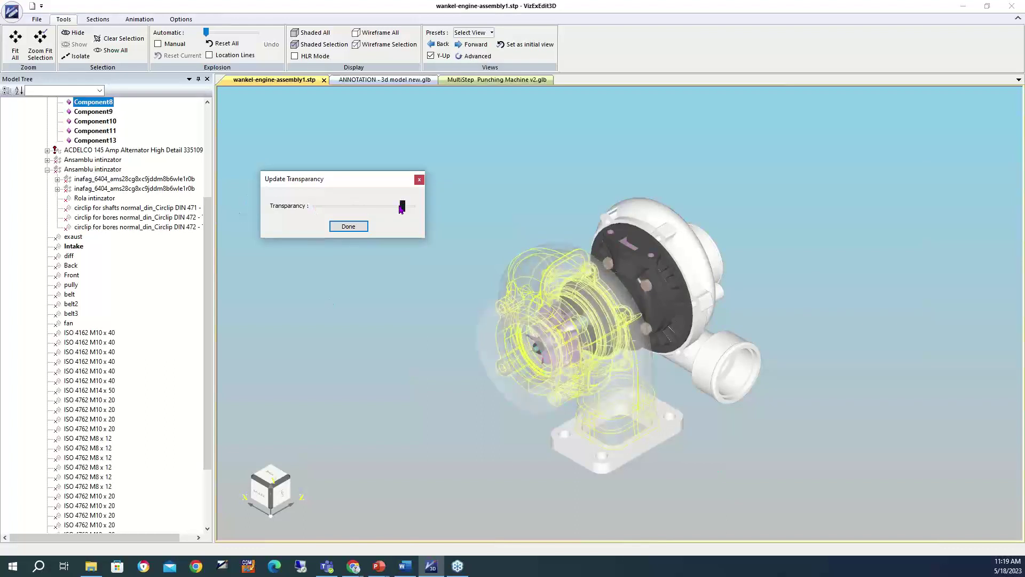
click(349, 227)
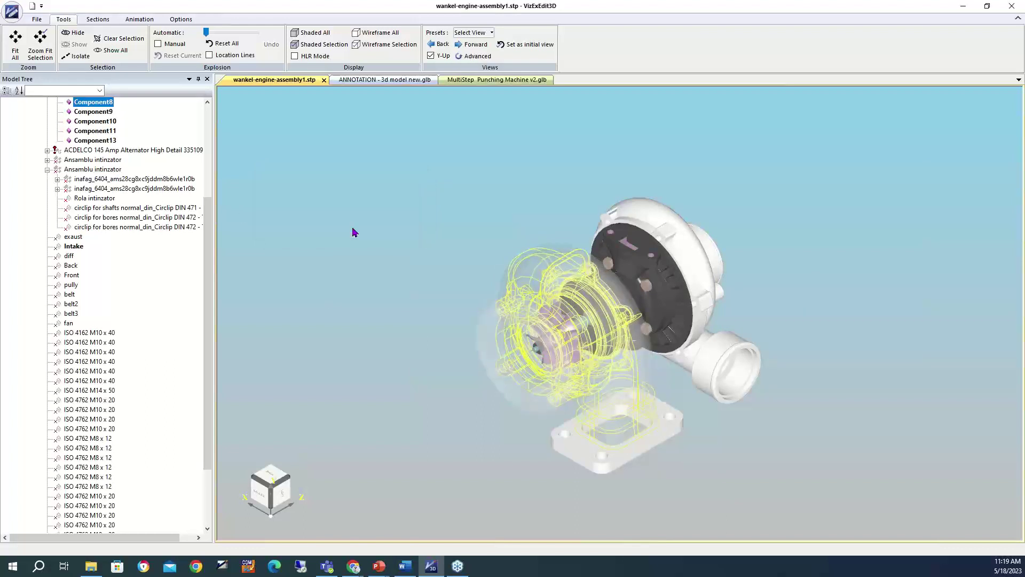
right_click(401, 316)
click(435, 416)
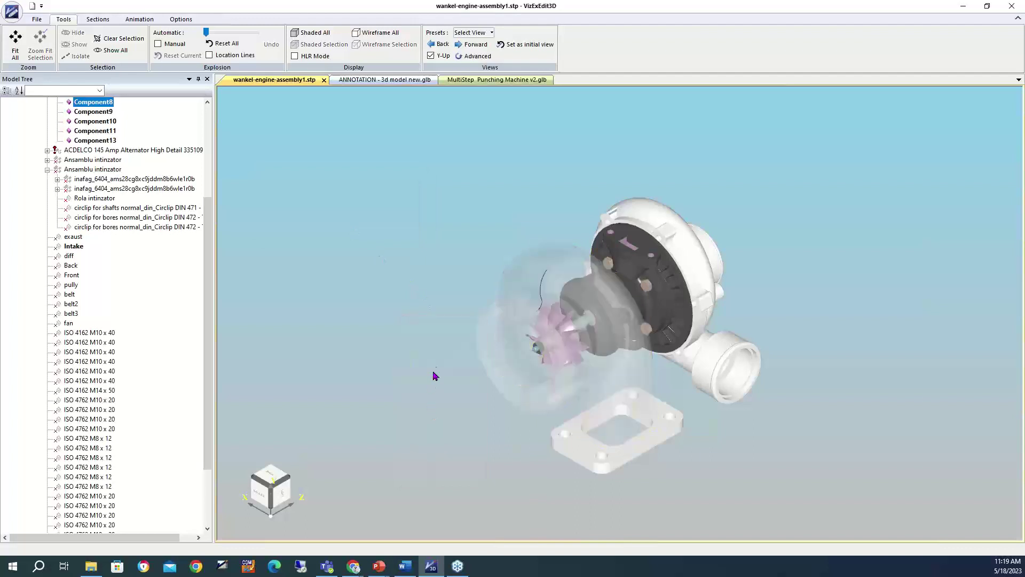
drag(469, 398, 389, 373)
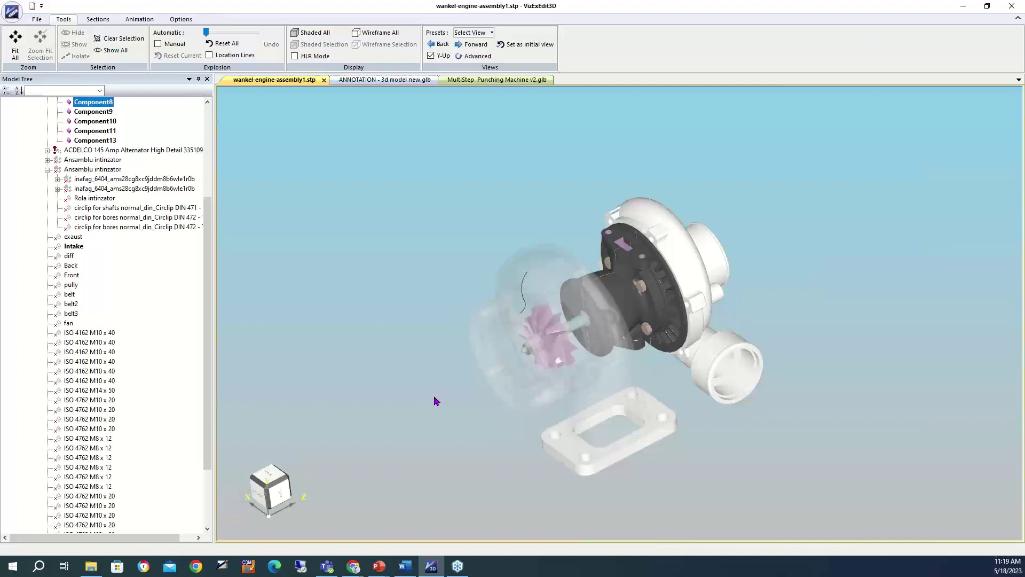
Examine the third-party export dialog for the assembly and close it without exporting
click(37, 19)
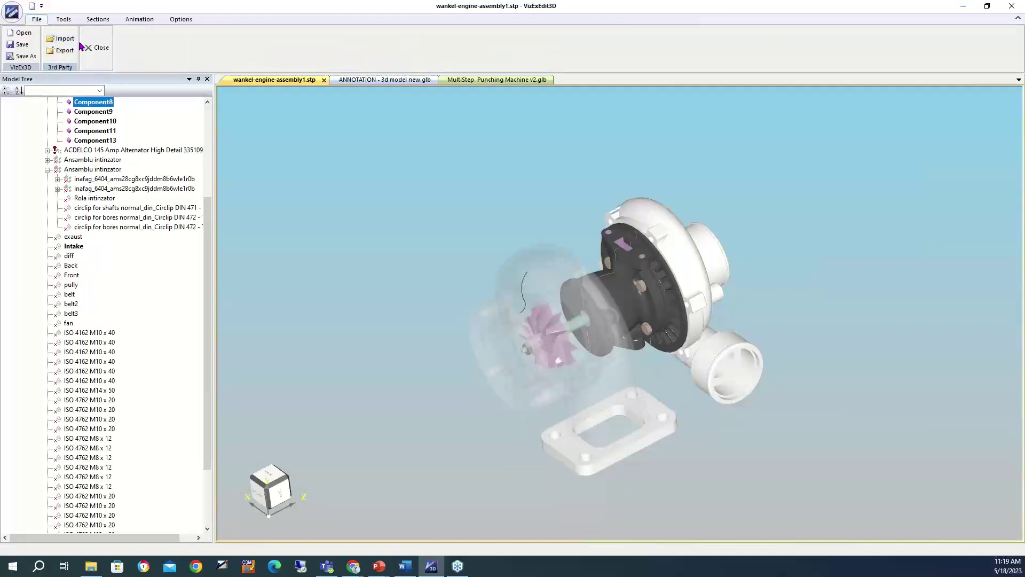
click(62, 51)
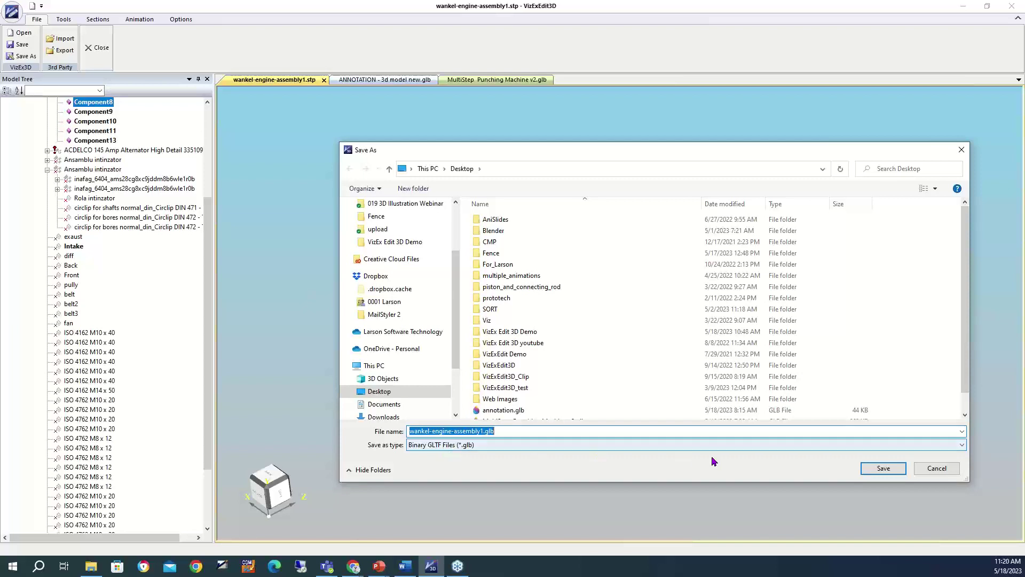
click(943, 474)
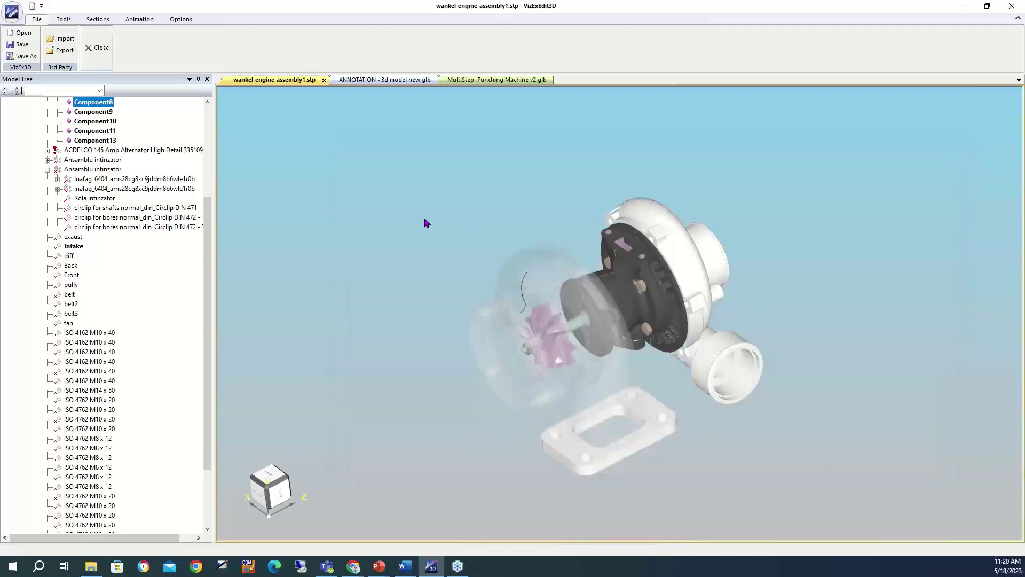
Restore the curved turbo housing Component8 to fully opaque by reducing its transparency to the minimum
drag(472, 291, 474, 279)
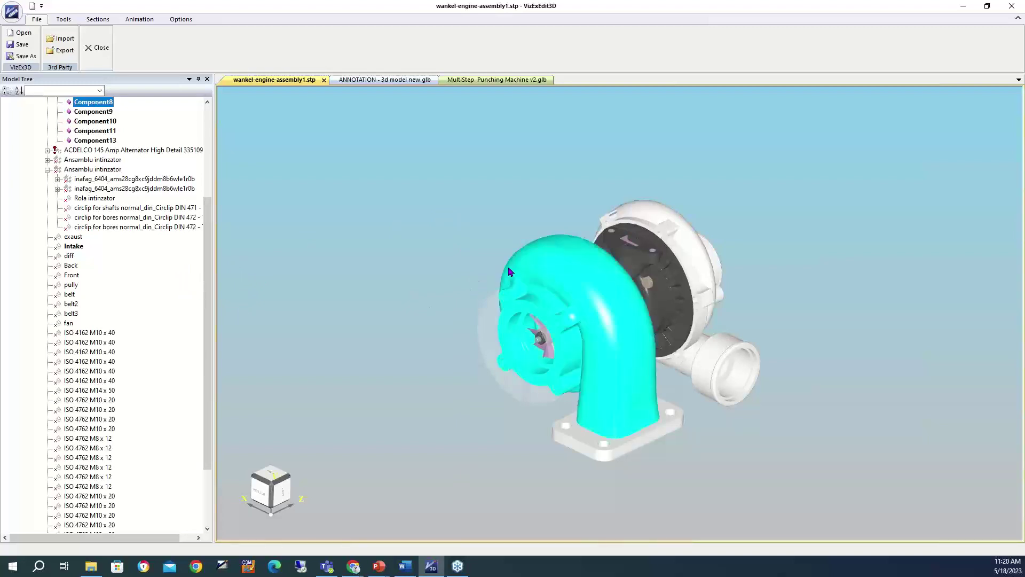
right_click(585, 290)
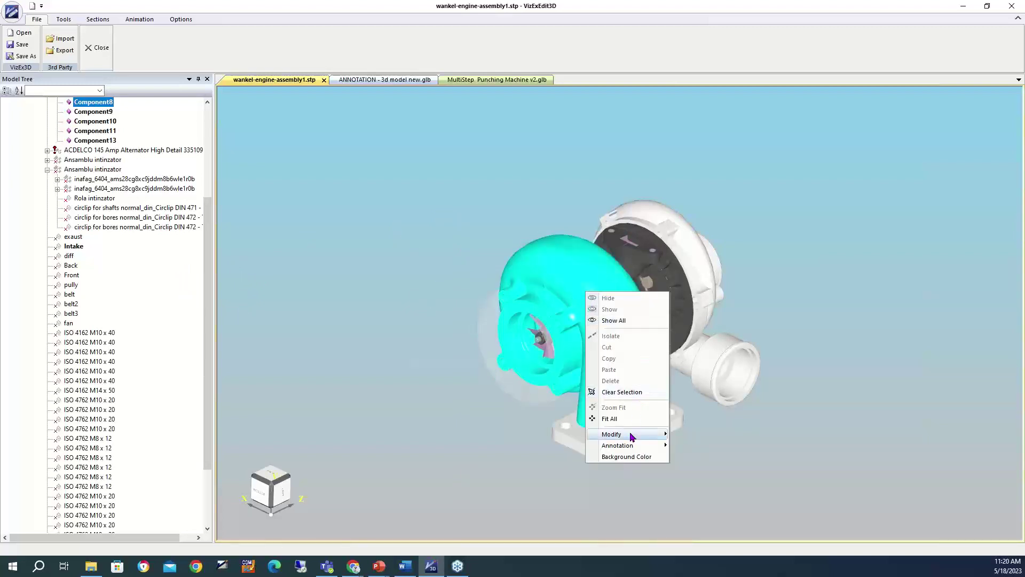
mouse_move(648, 434)
click(565, 282)
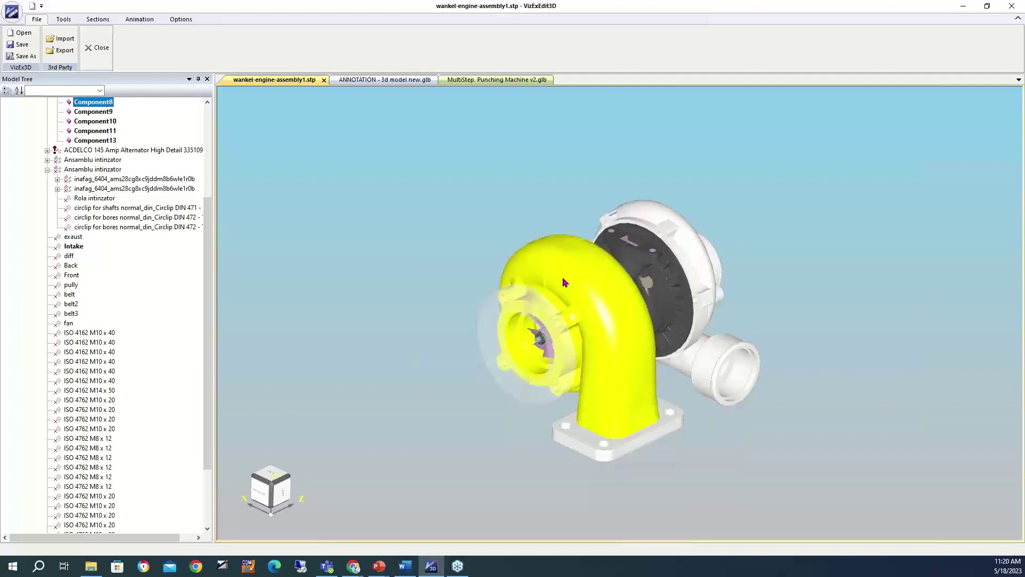
right_click(581, 311)
mouse_move(630, 454)
click(692, 463)
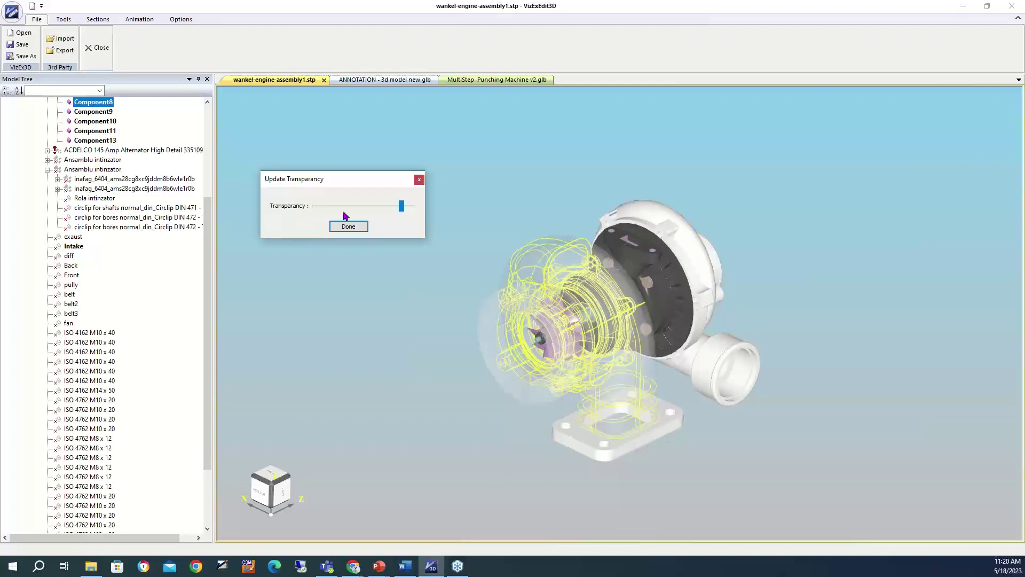
drag(402, 207, 285, 208)
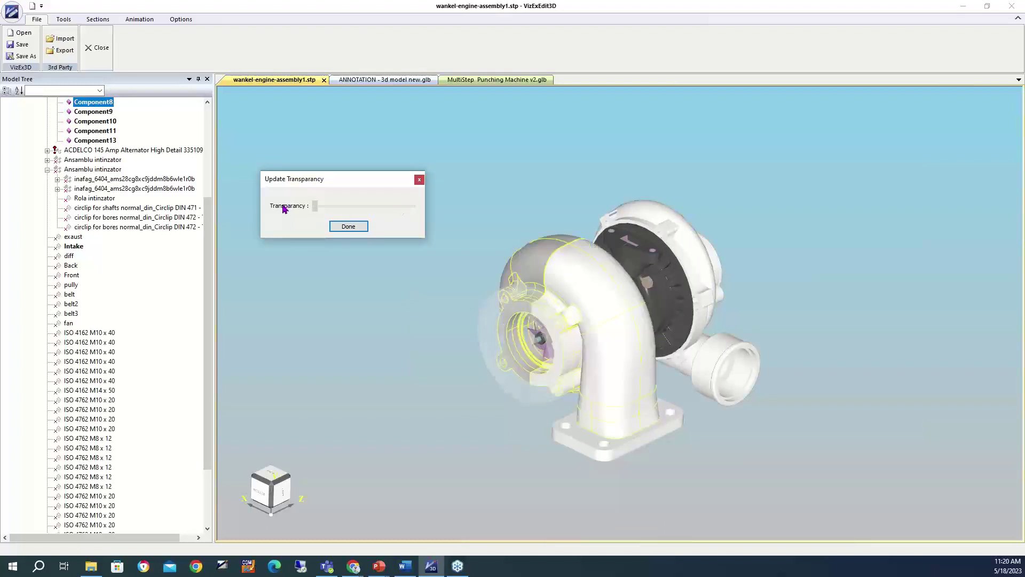
click(357, 229)
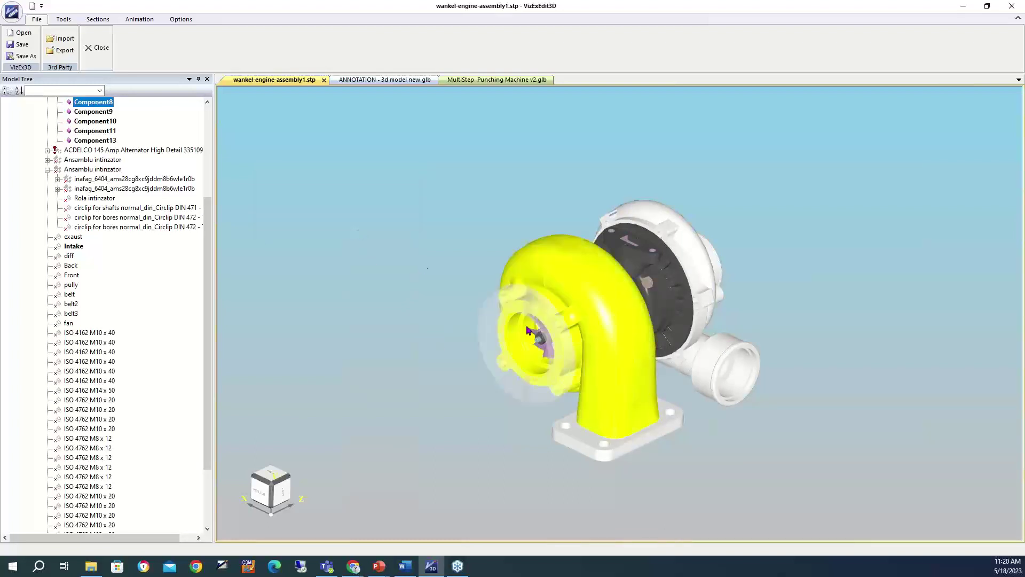
Restore the round inlet flange Component10 to fully opaque by reducing its transparency to the minimum
click(489, 342)
right_click(489, 340)
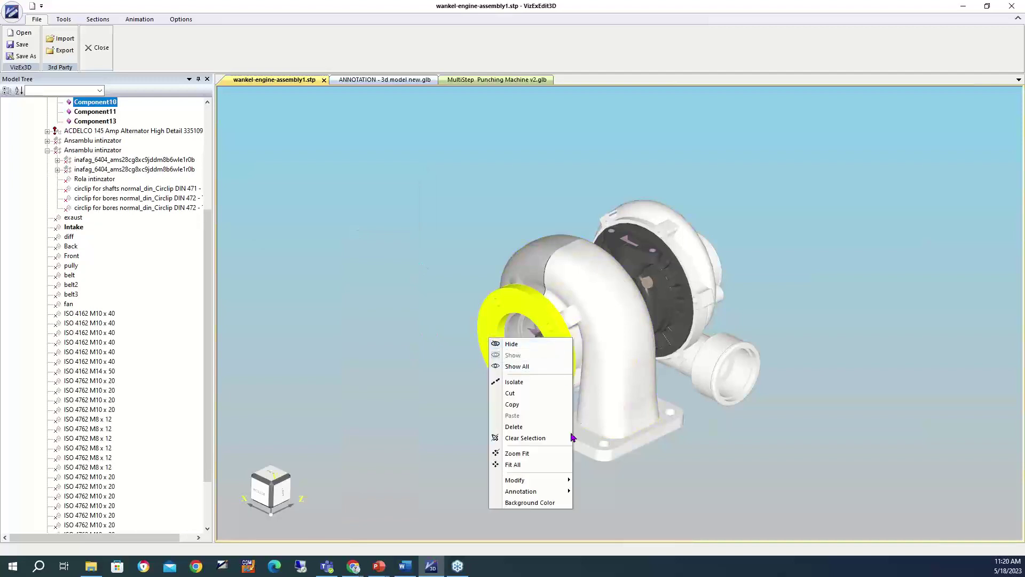
mouse_move(549, 480)
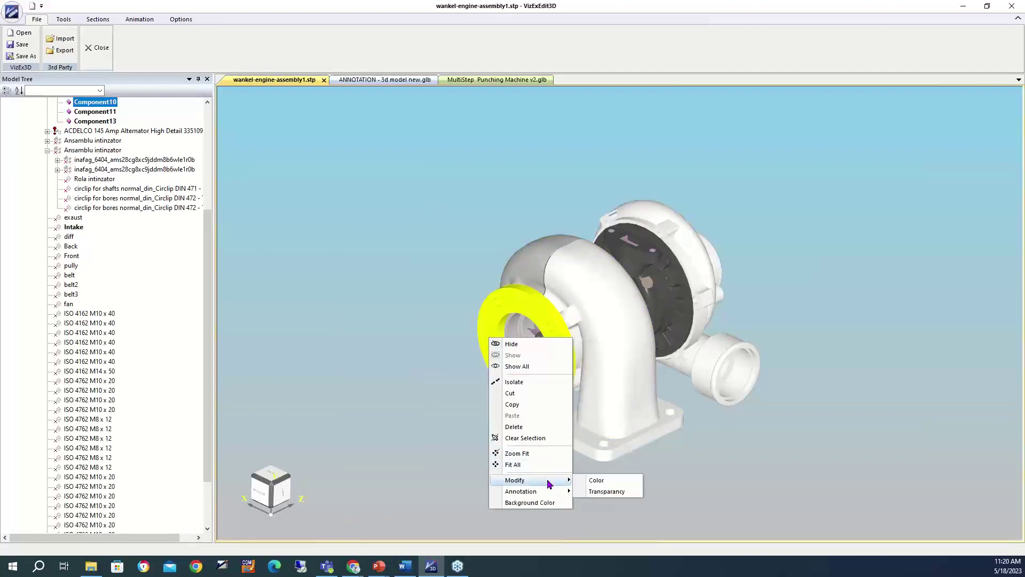
click(604, 491)
drag(399, 206, 299, 206)
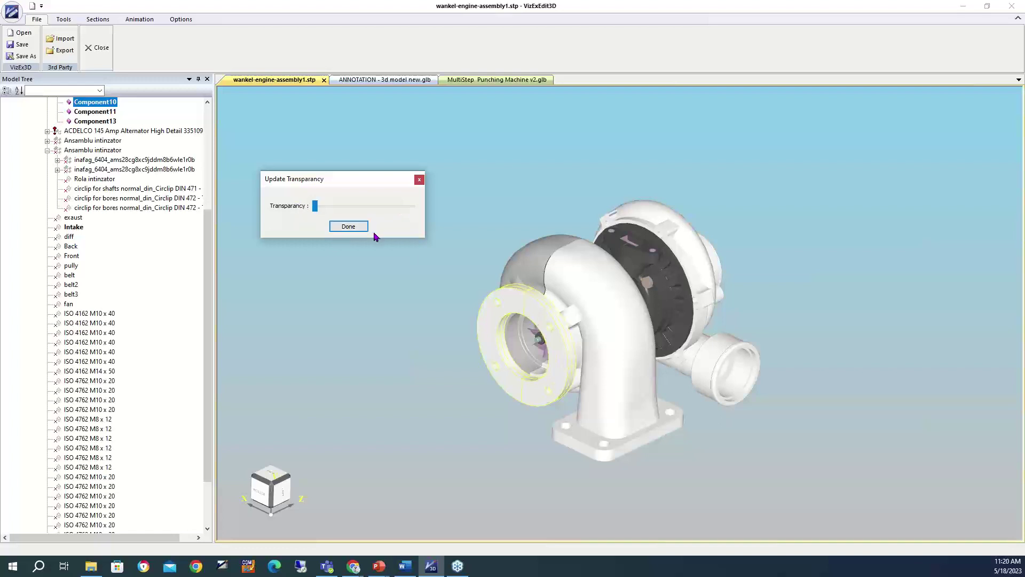
click(350, 227)
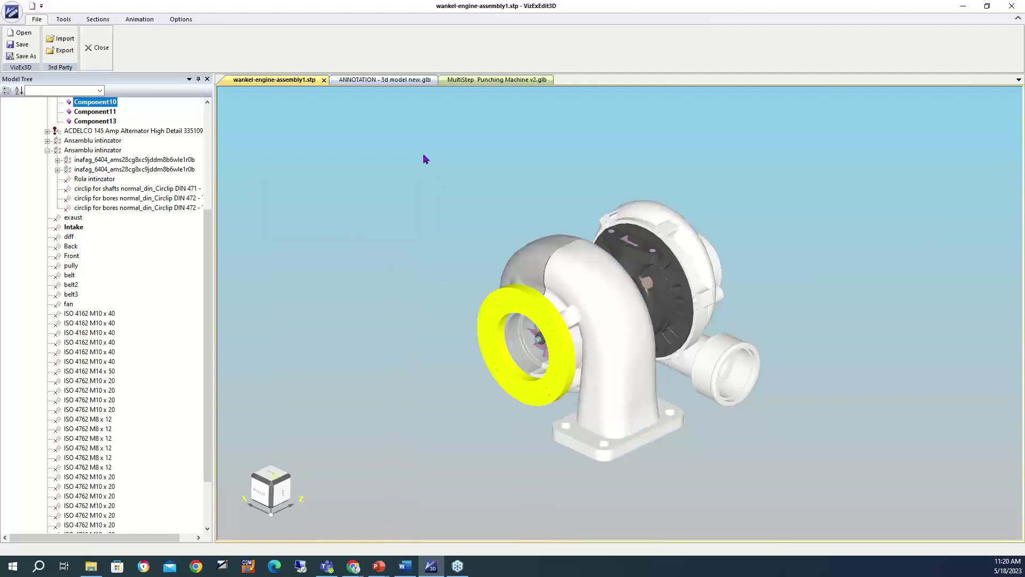
Add YZ section planes through the turbo and reverse their clipping direction
click(98, 19)
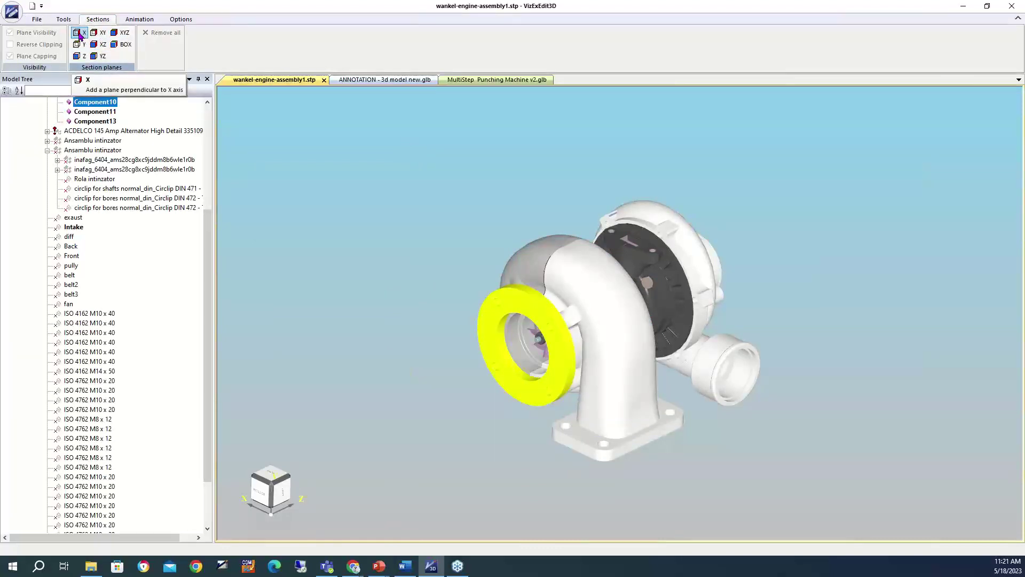
click(99, 57)
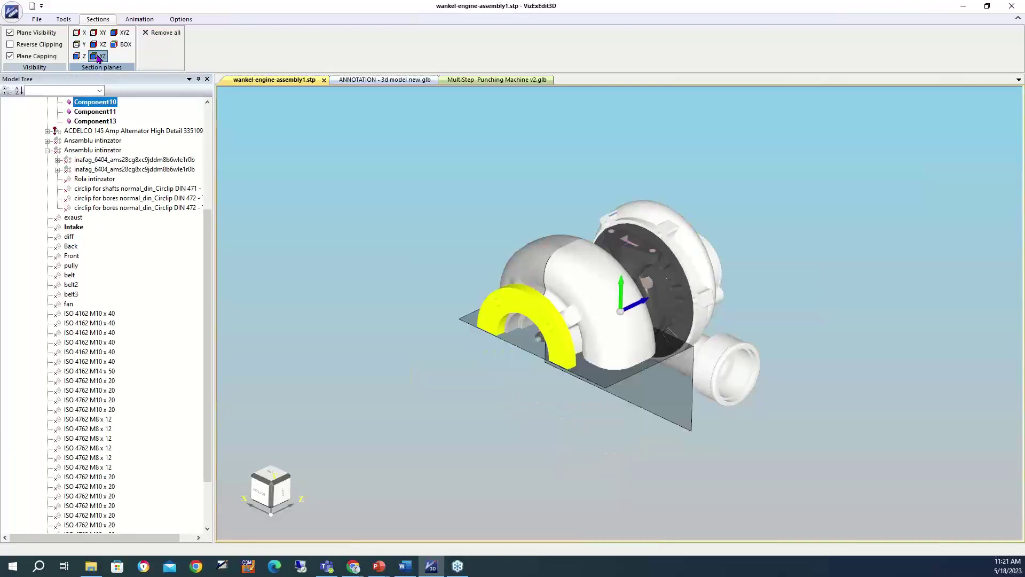
click(9, 46)
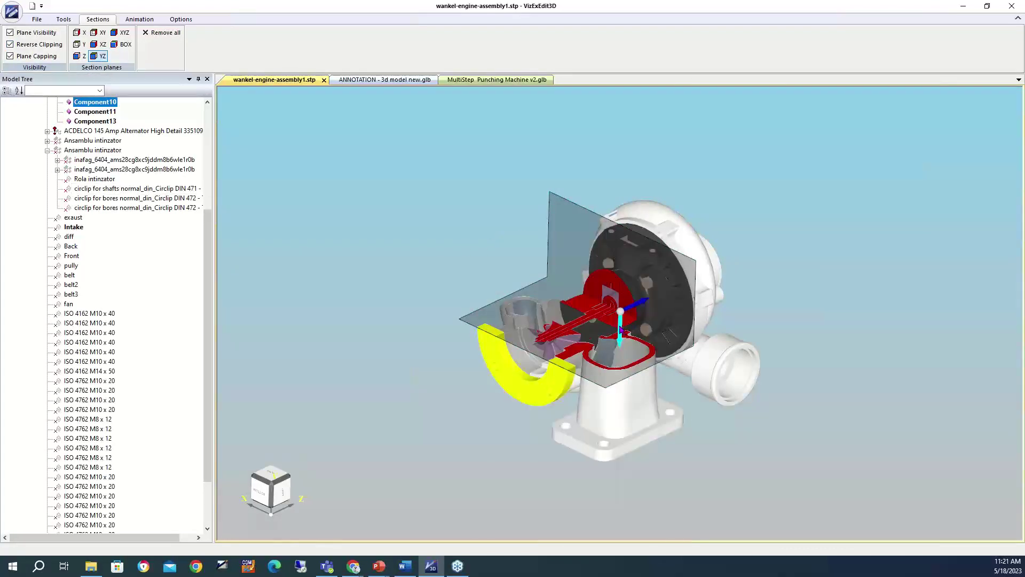
Shift the turbo's section planes along their Y and Z axes, and remove the YZ section
drag(620, 330, 620, 345)
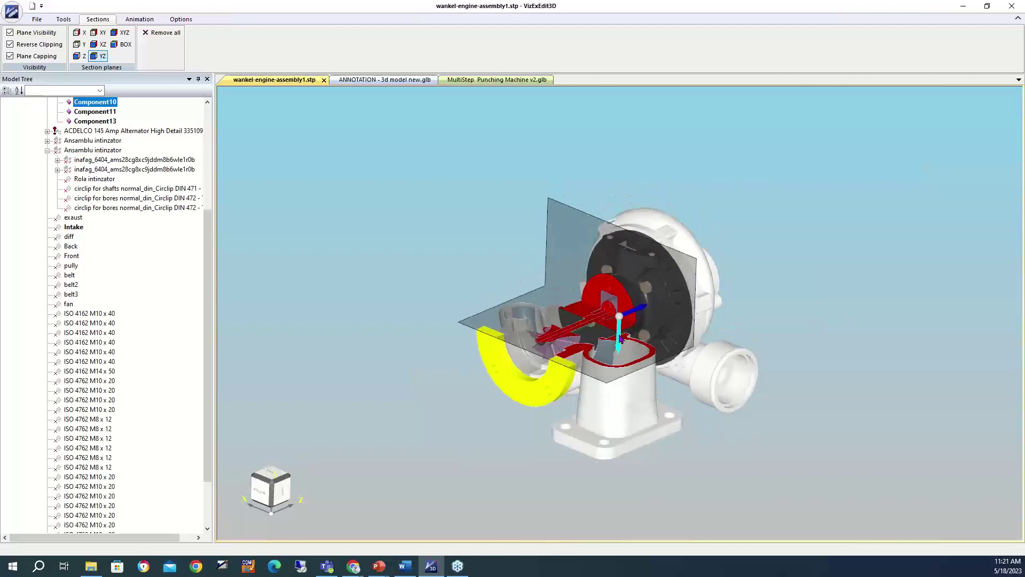
mouse_move(621, 341)
mouse_down()
mouse_move(618, 380)
mouse_move(619, 352)
mouse_up()
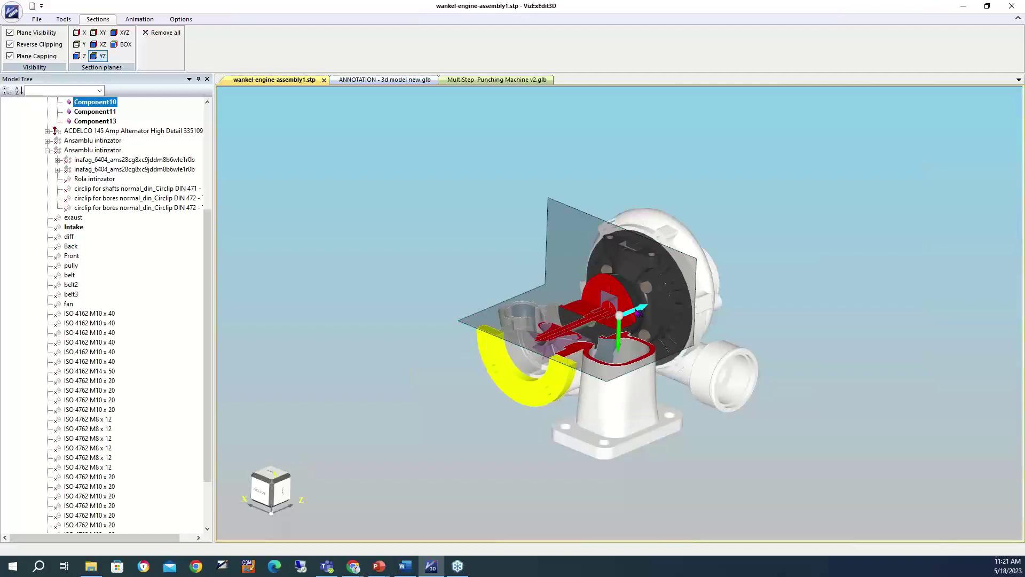
mouse_move(637, 312)
mouse_down()
mouse_move(614, 322)
mouse_move(644, 314)
mouse_up()
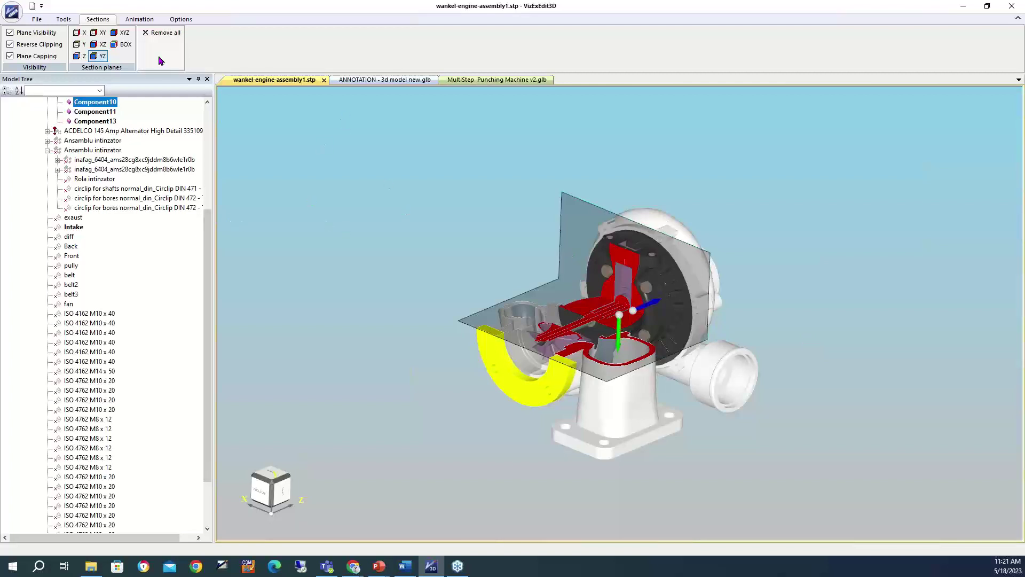
click(99, 57)
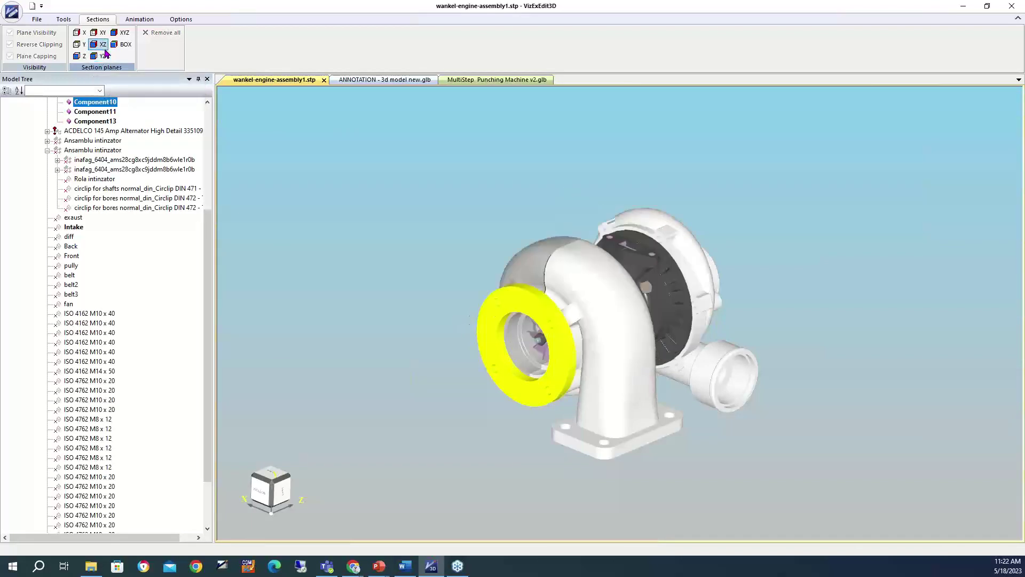
Show all hidden parts to bring back the complete Wankel engine assembly
right_click(392, 194)
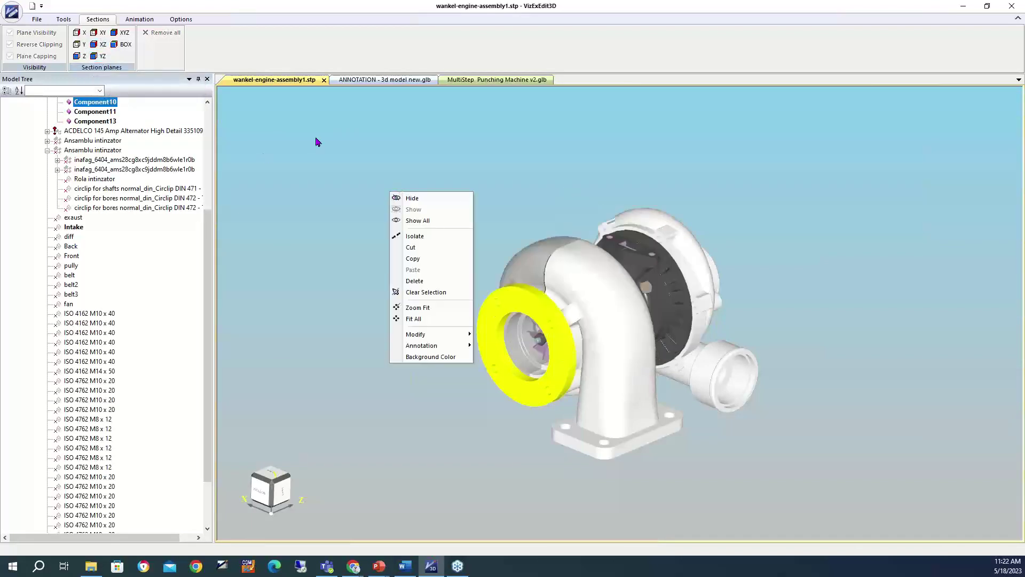
click(64, 20)
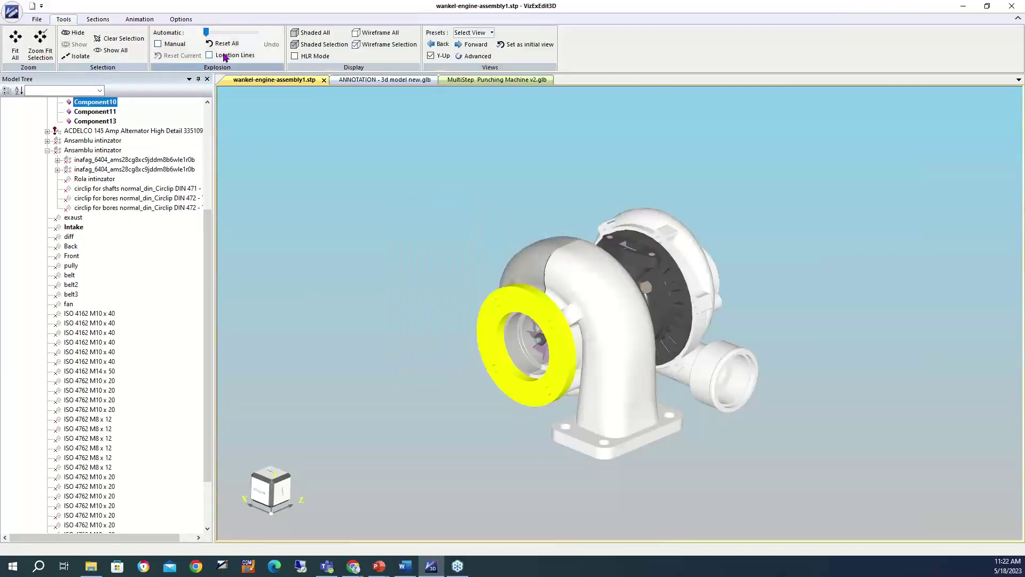
click(117, 54)
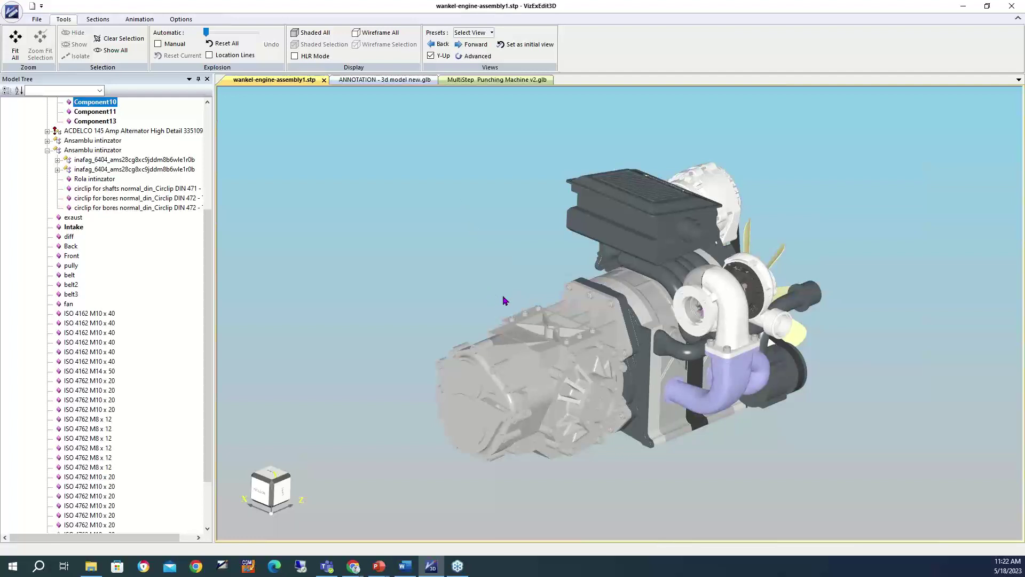
Isolate the second Ansamblu intinzator subassembly, the belt tensioner roller located beneath the fan
drag(503, 301, 466, 314)
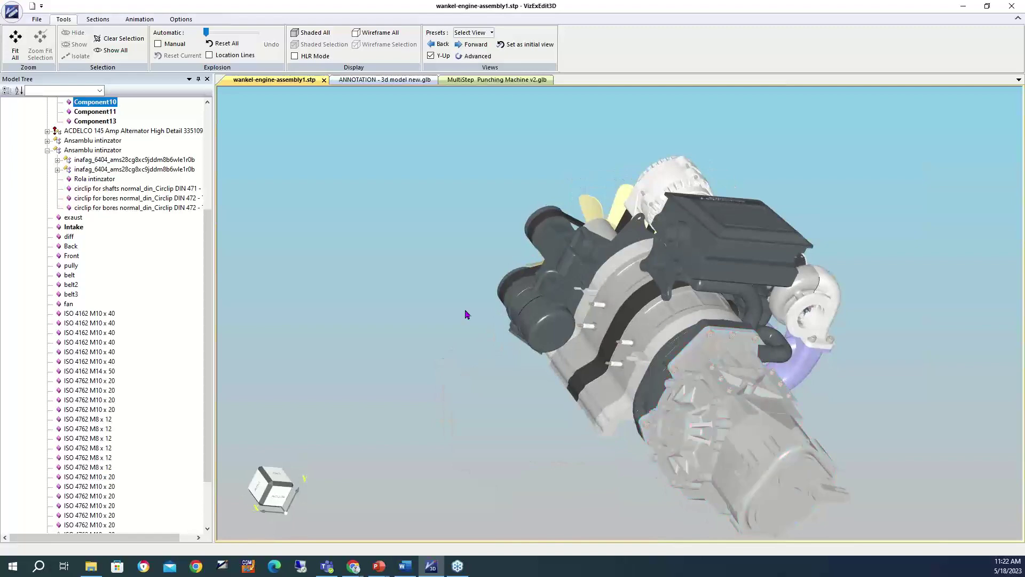
drag(668, 468, 864, 430)
drag(523, 401, 650, 453)
drag(668, 332, 657, 265)
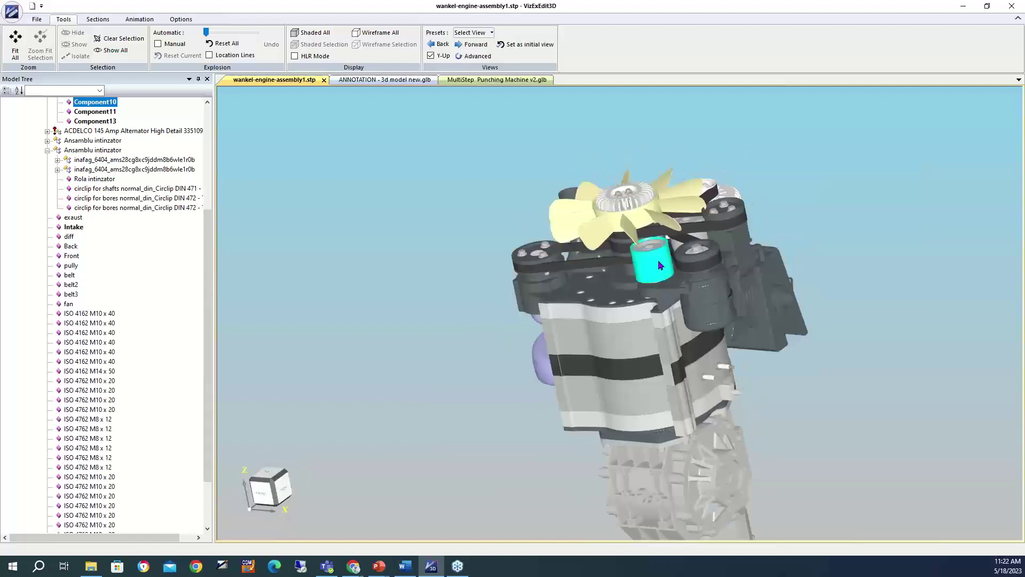
click(660, 264)
drag(208, 274, 208, 187)
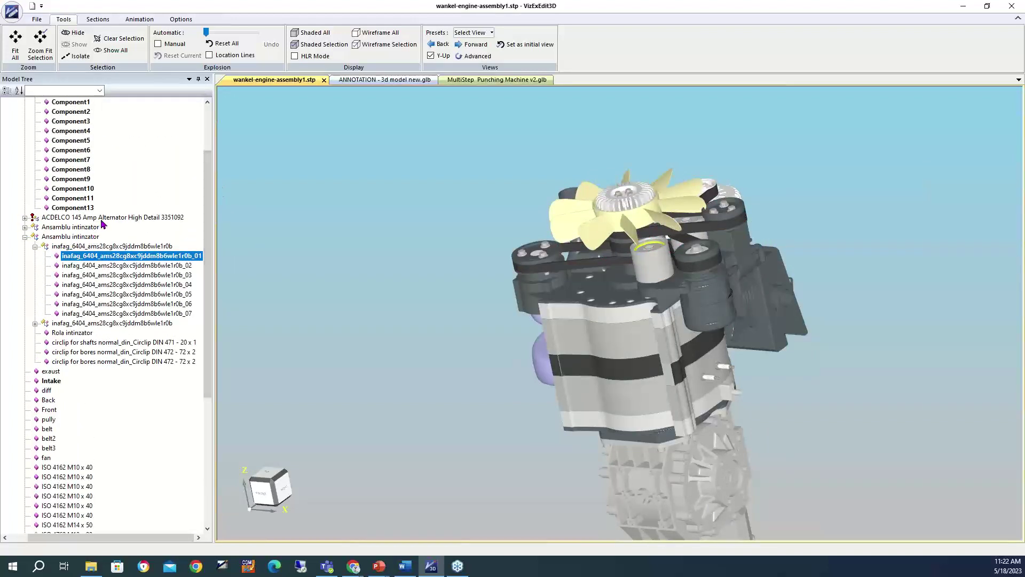
click(77, 237)
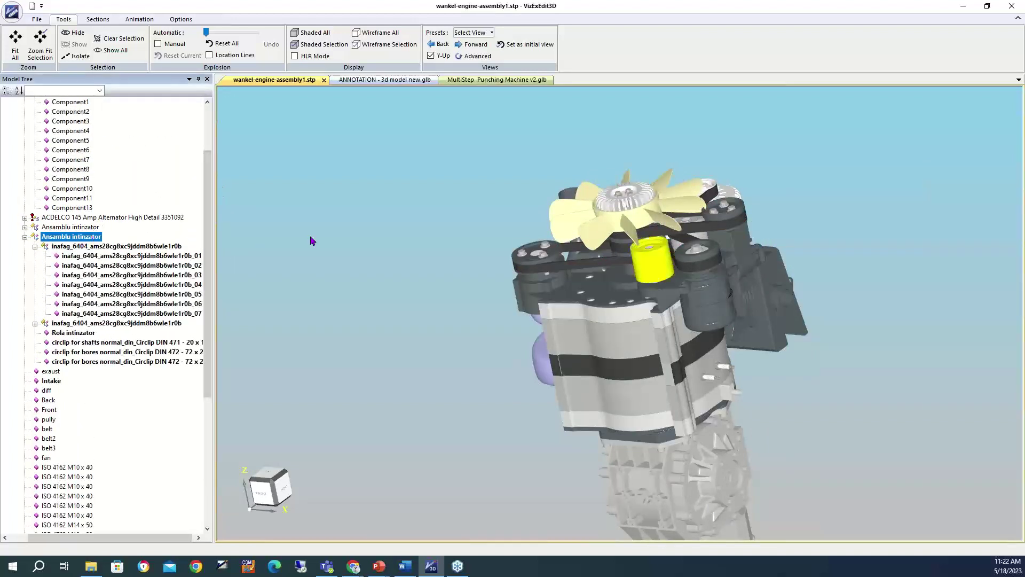
right_click(662, 260)
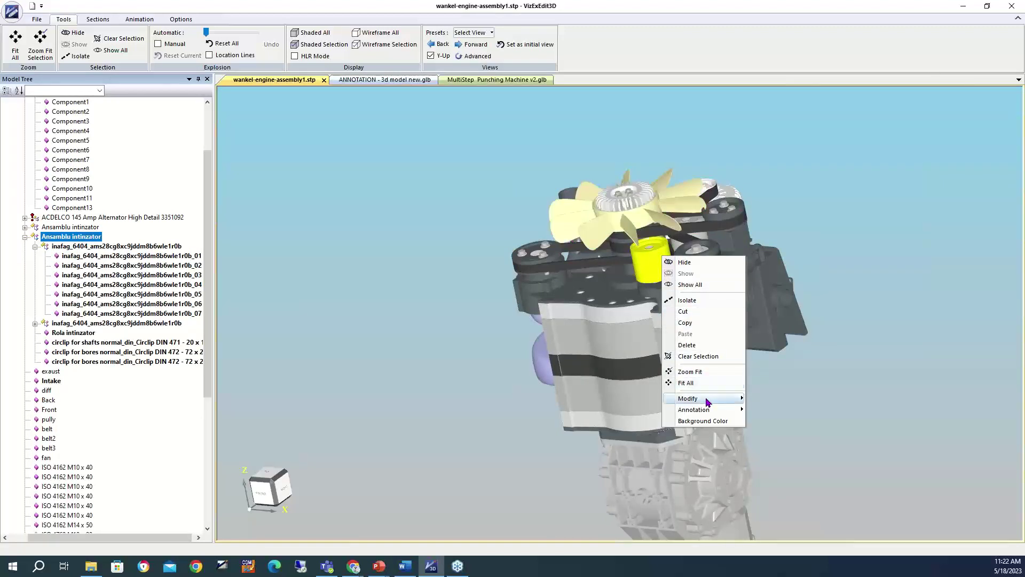
click(693, 301)
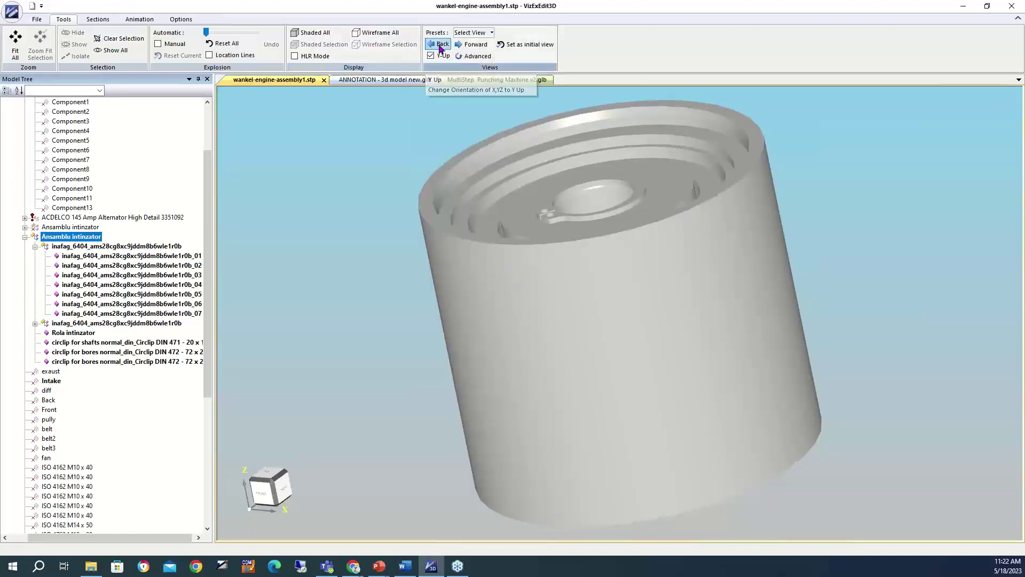
Step backward through the preset views to an isometric view of the isolated tensioner roller
click(441, 45)
click(441, 46)
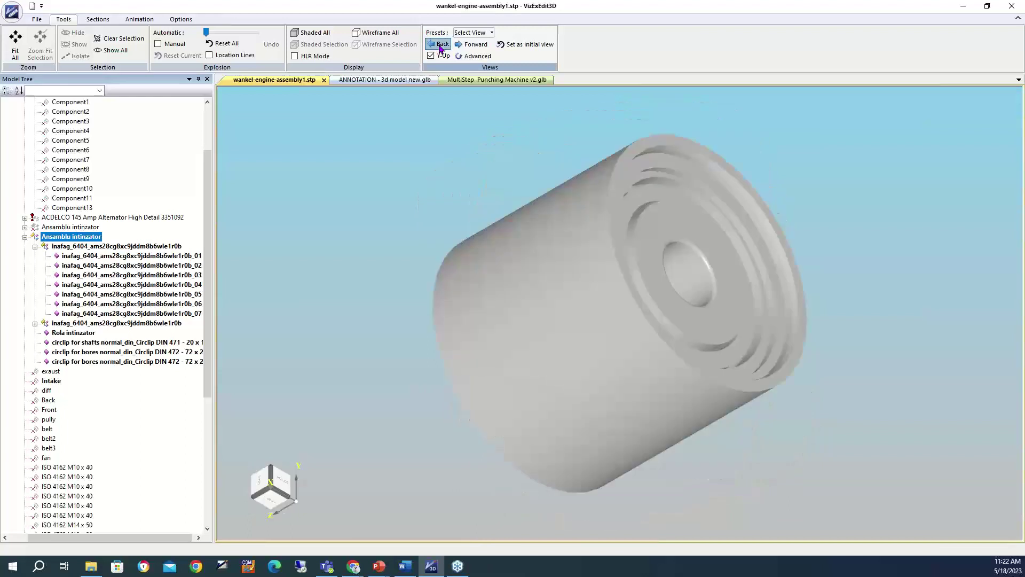
click(441, 45)
click(441, 45)
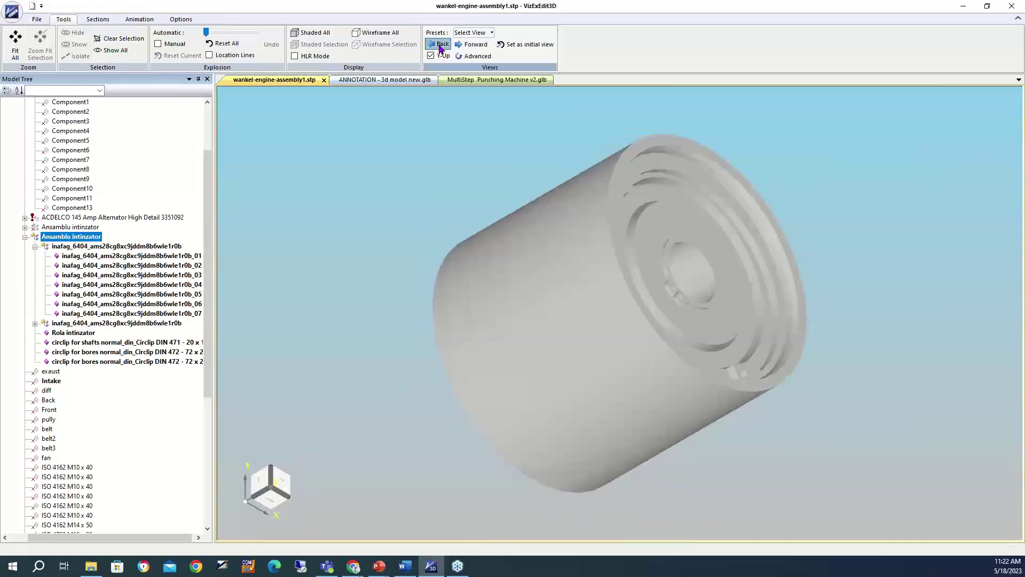
click(441, 46)
click(441, 46)
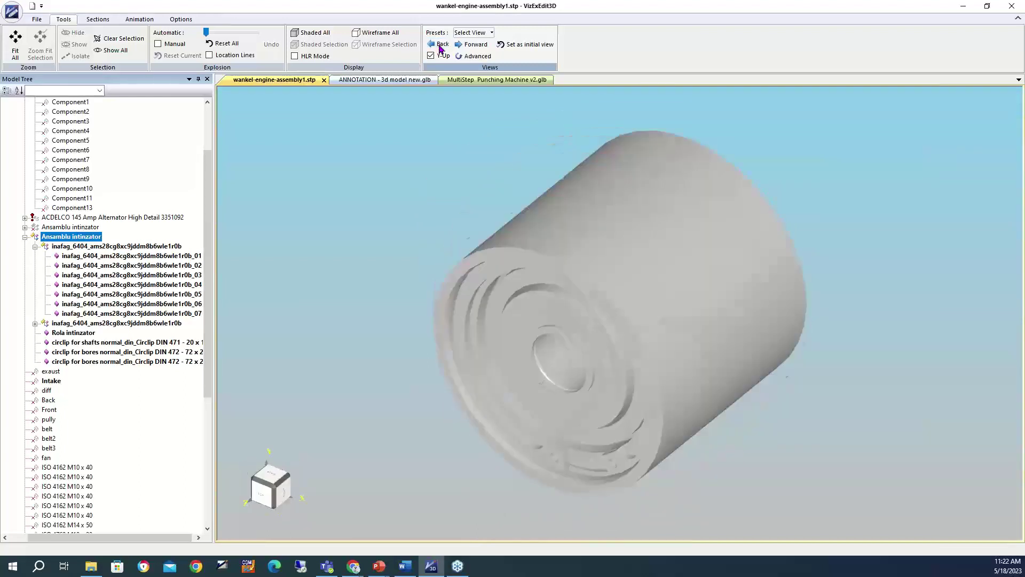
Turn on manual explosion and pull the Rola intinzator outer roller forward along its Z axis, clear of the bearings
scroll(667, 351, down, 2)
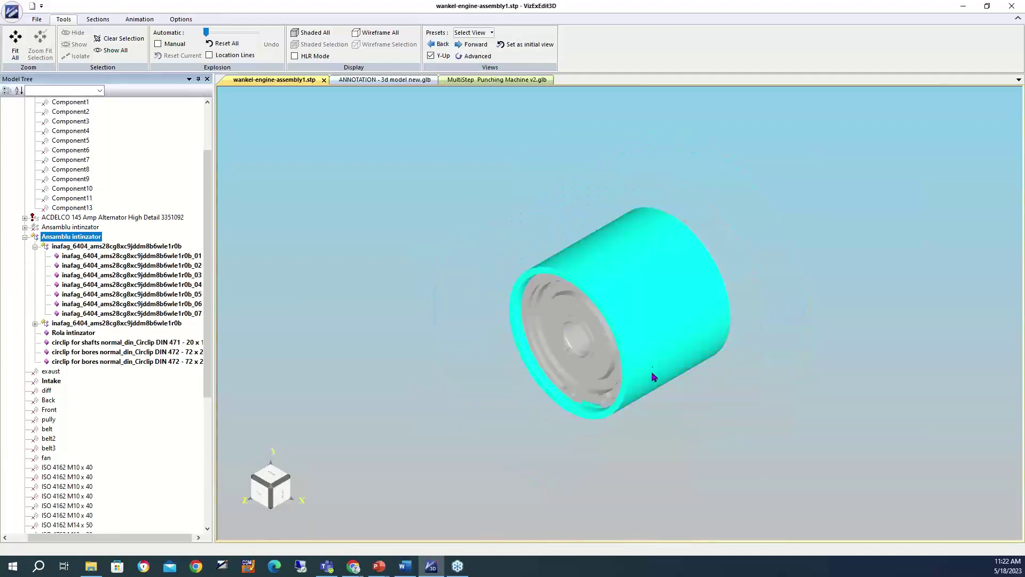
scroll(657, 360, down, 2)
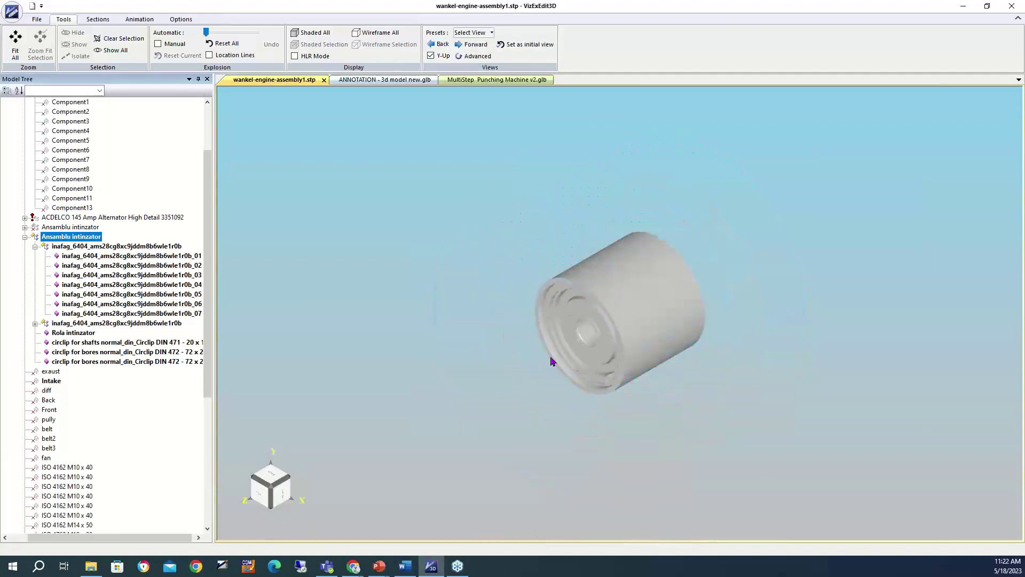
click(158, 45)
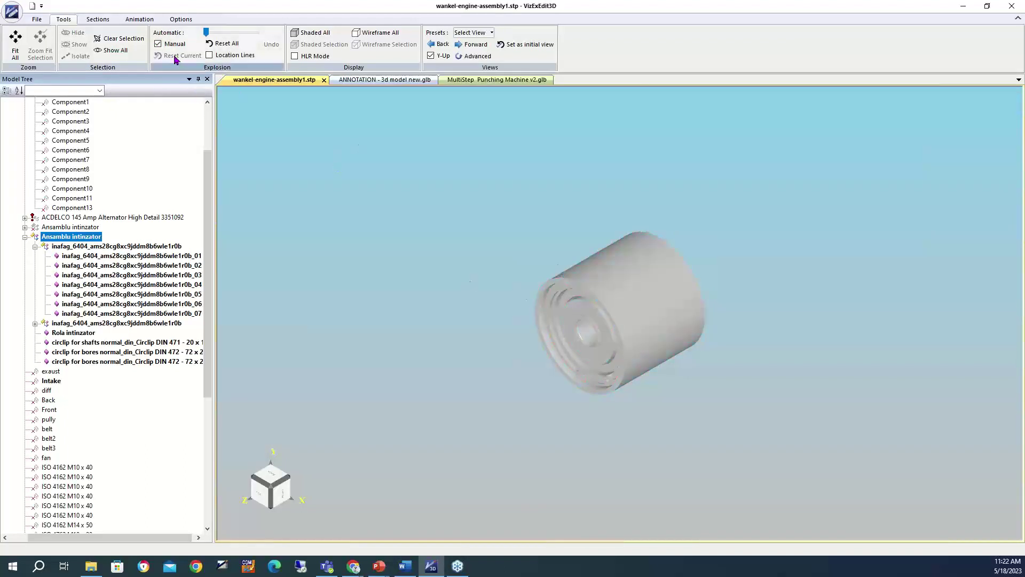
click(644, 297)
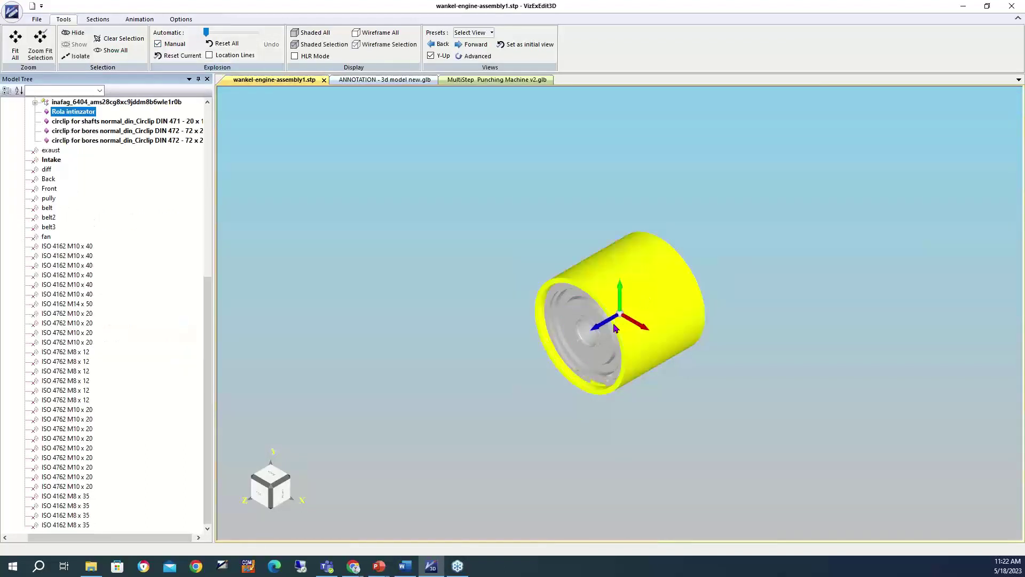
drag(612, 323, 601, 331)
drag(547, 352, 379, 445)
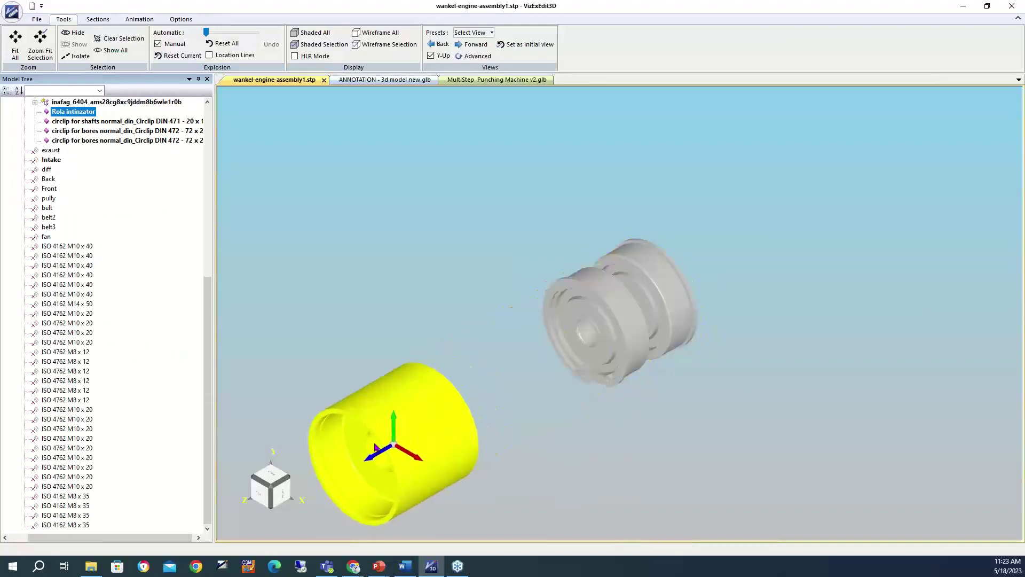
Move the two bore circlips apart along the Z axis, the front one toward the roller and the rear one far behind the bearings
click(552, 302)
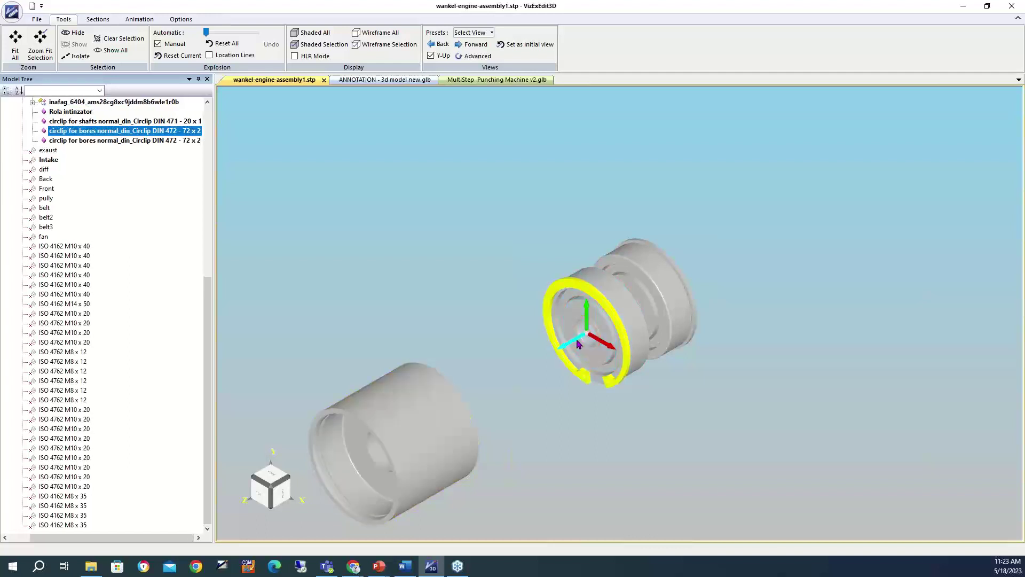
drag(577, 343, 497, 383)
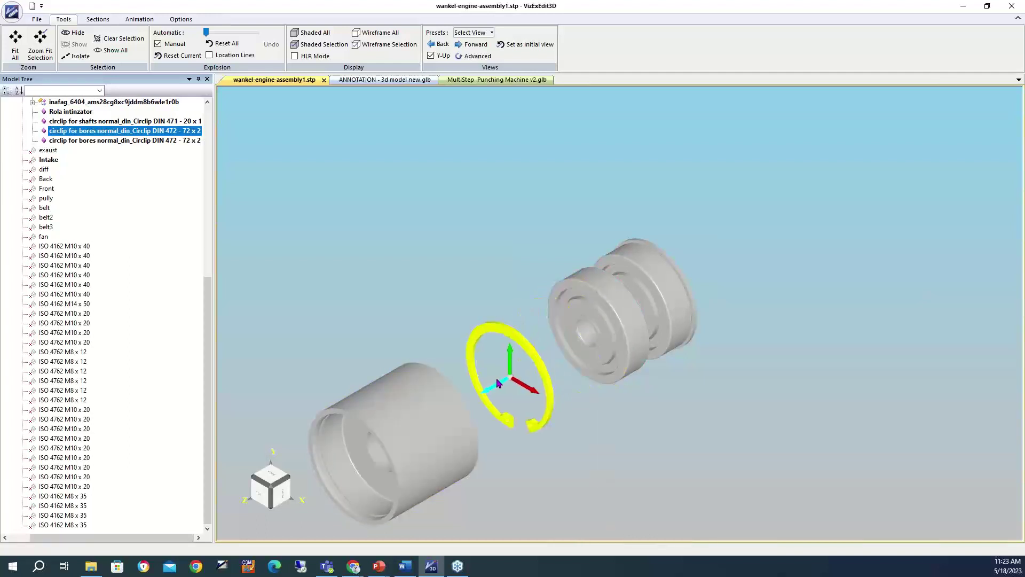
click(686, 282)
drag(643, 305, 875, 184)
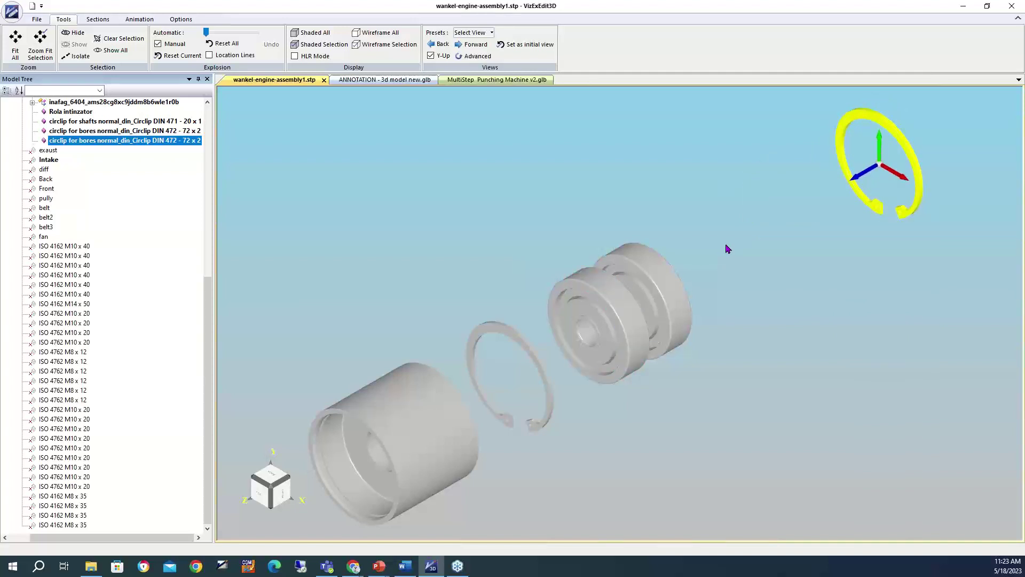
Select the whole rear bearing subassembly and move it backward along the Z axis, close to the rear circlip
click(586, 283)
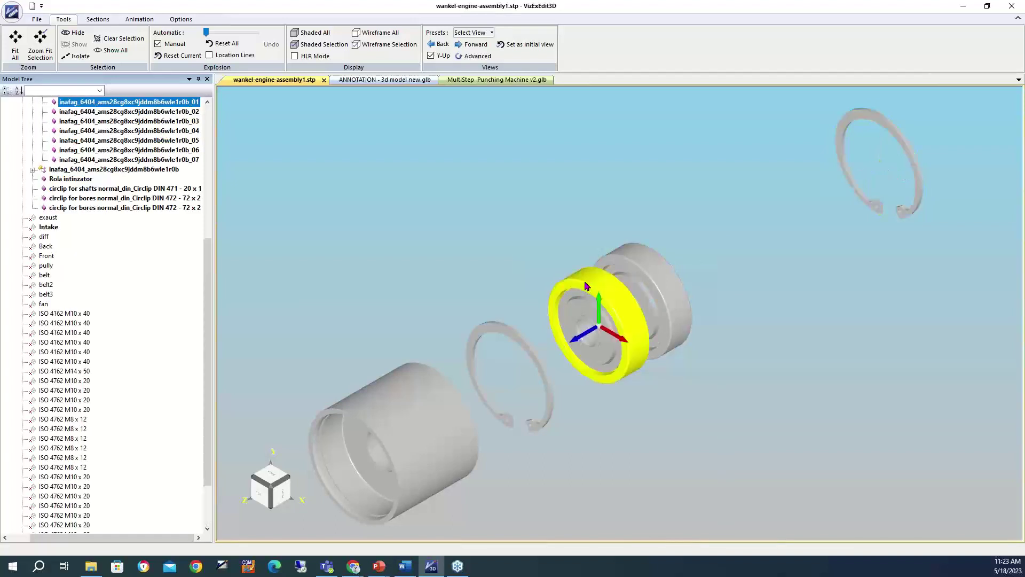
drag(208, 257, 216, 229)
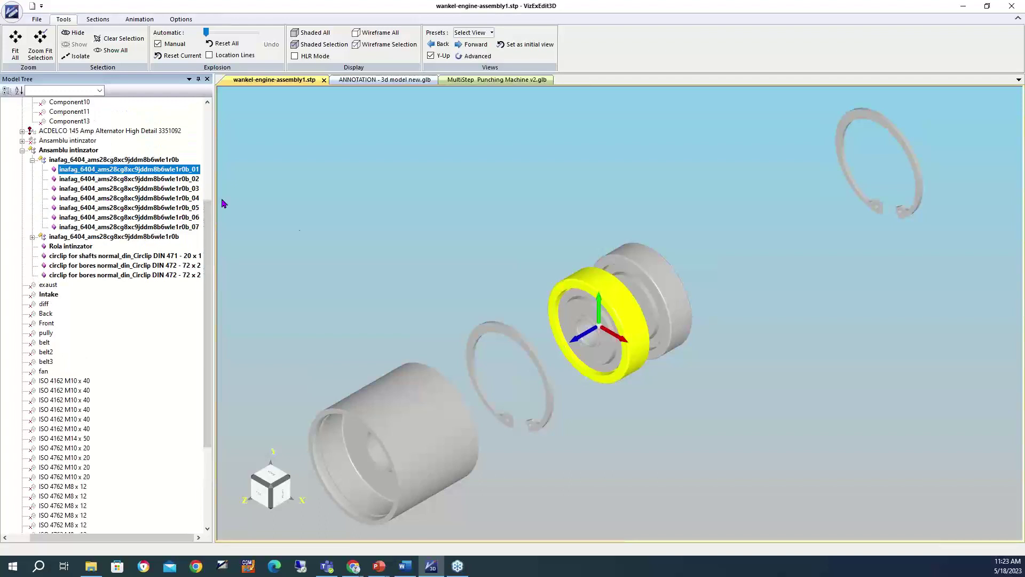
click(668, 276)
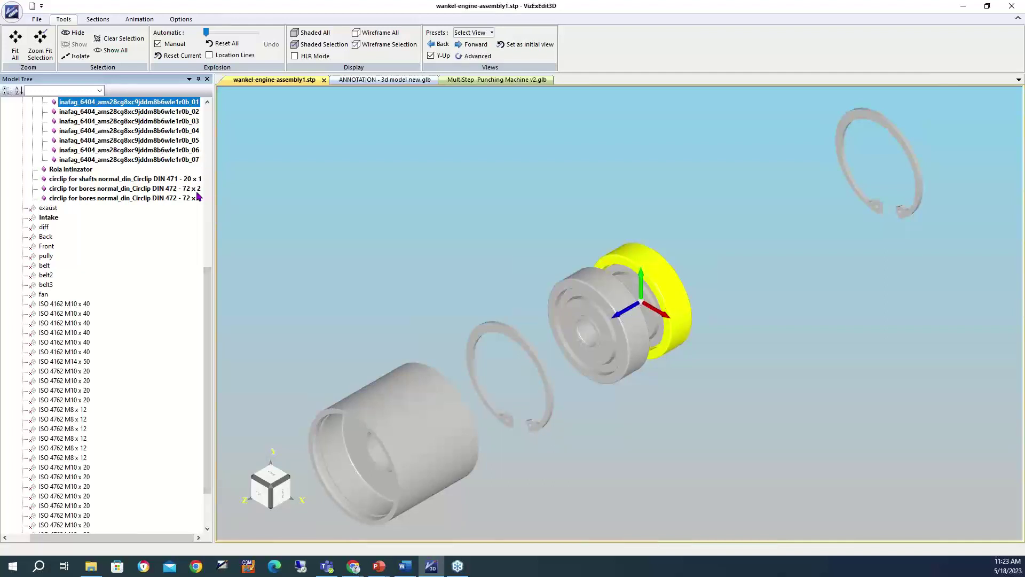
scroll(211, 295, up, 1)
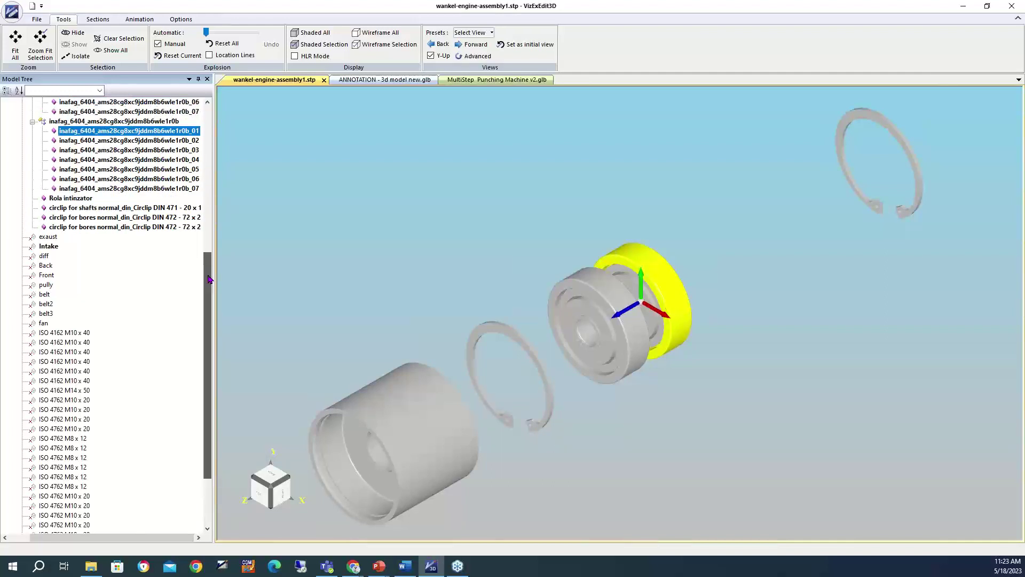
click(127, 122)
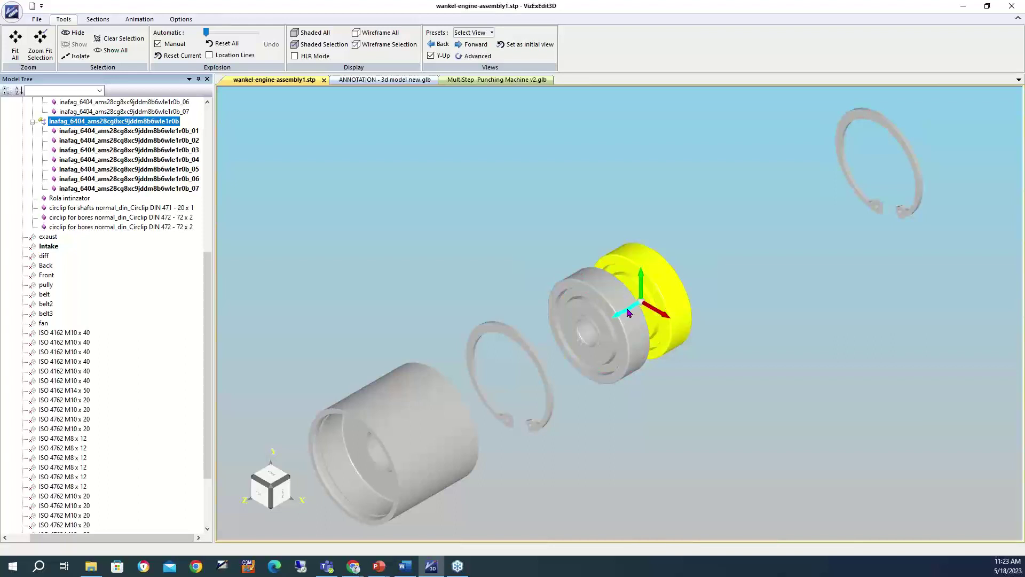
drag(628, 313, 763, 242)
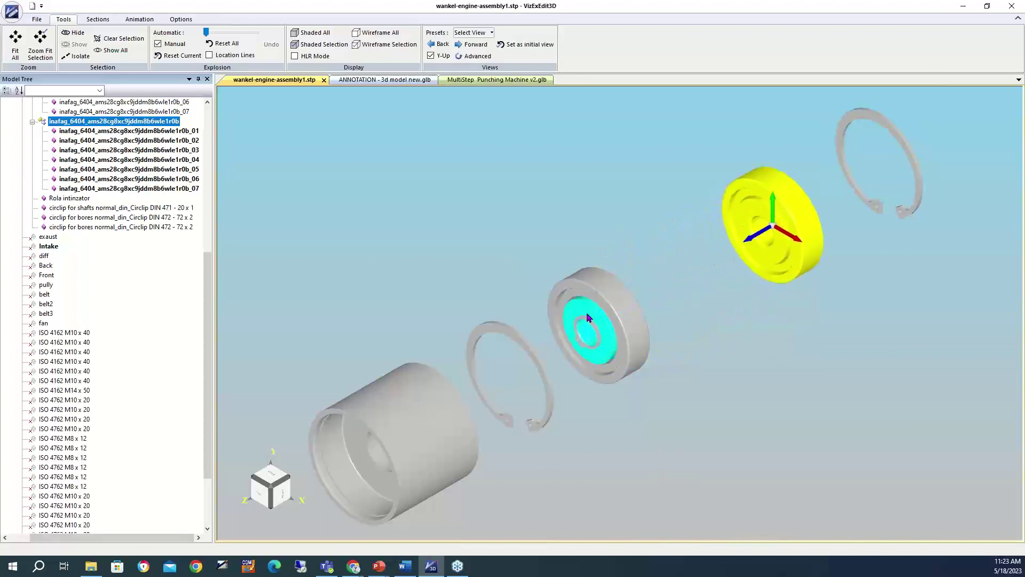
Select the whole front bearing subassembly and move it backward along the Z axis, clear of the small shaft circlip
click(607, 285)
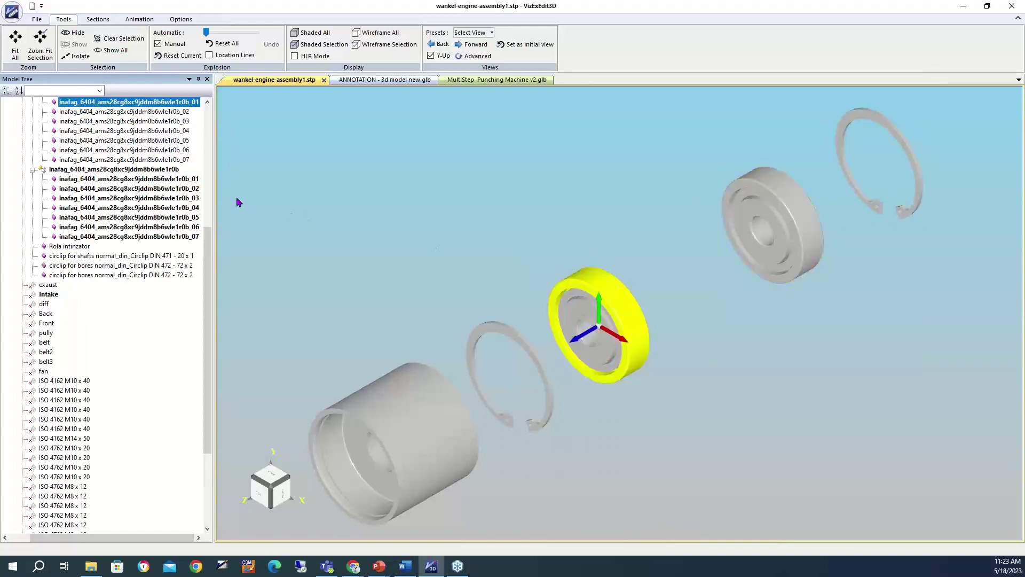
click(138, 169)
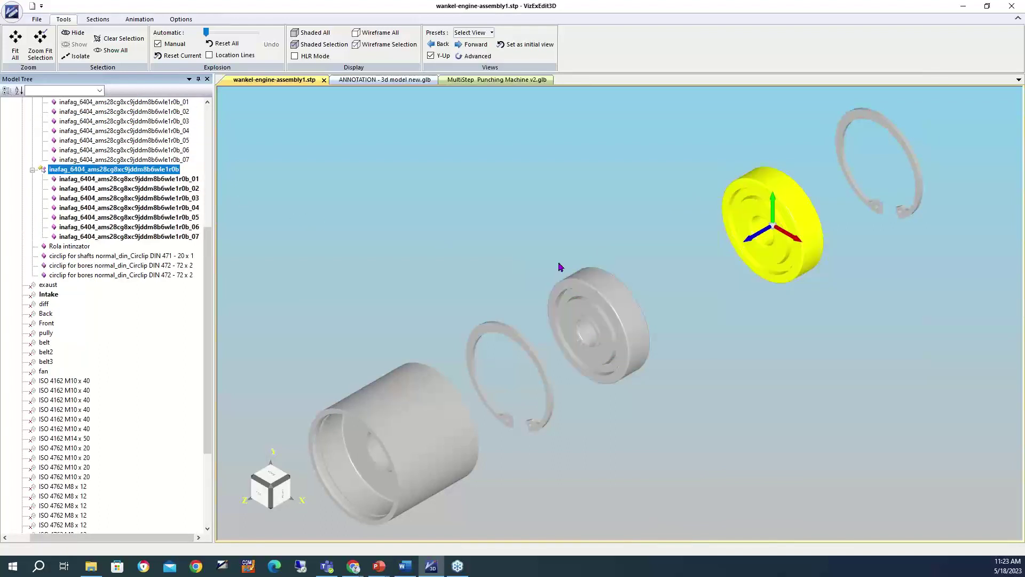
click(608, 278)
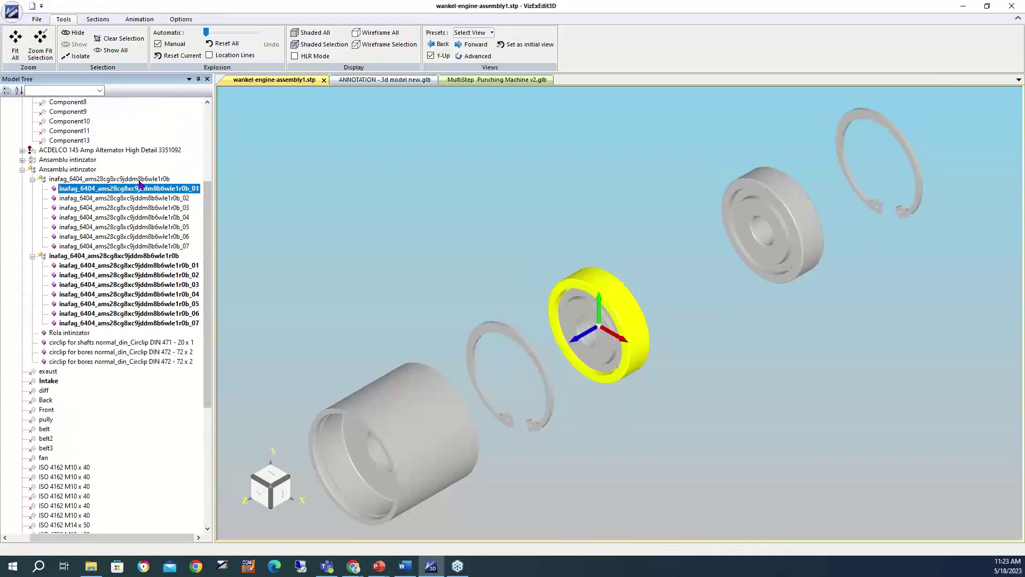
click(141, 179)
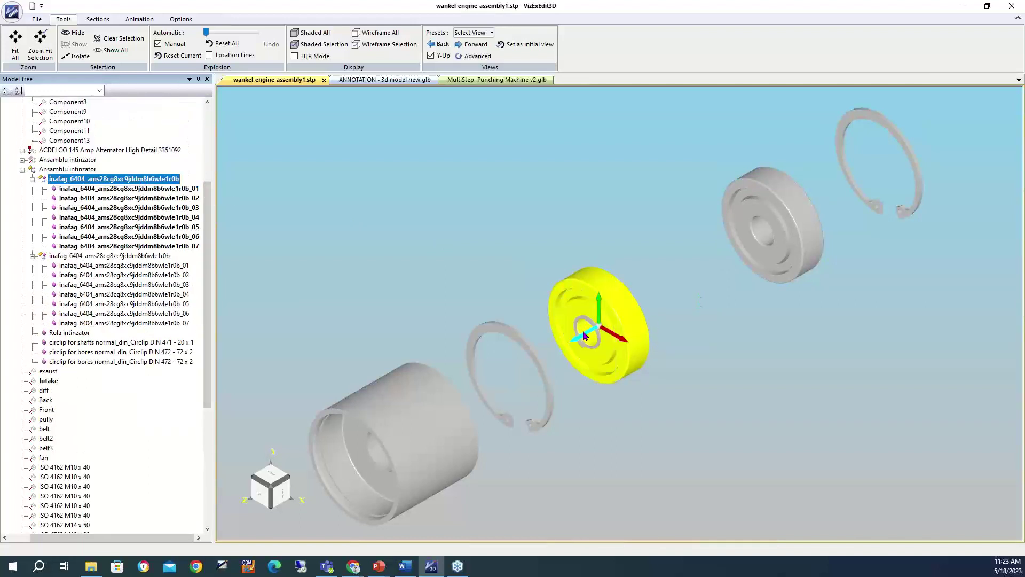
drag(586, 335, 656, 305)
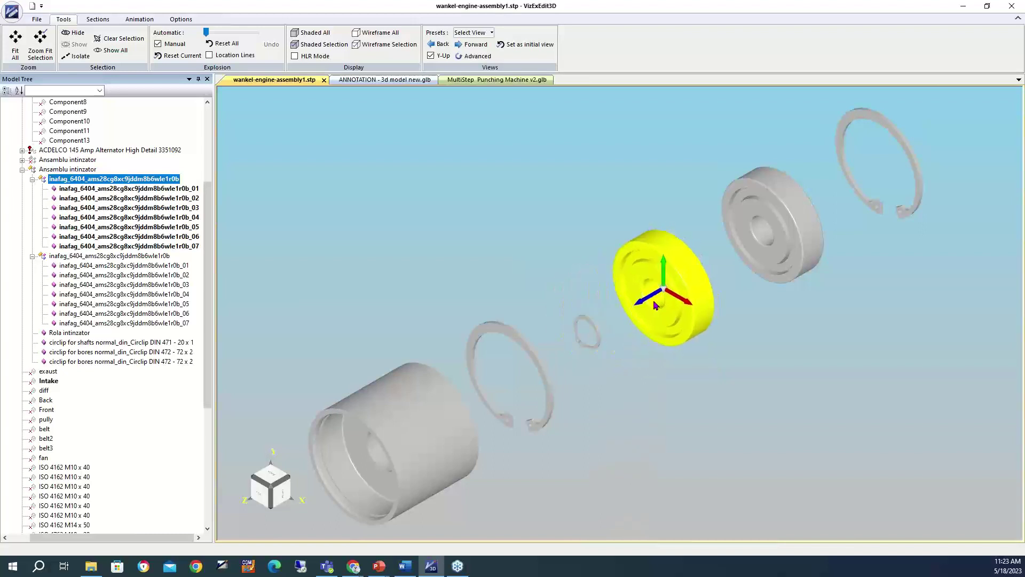
Clear the selection and show location lines through the exploded tensioner roller parts
right_click(683, 398)
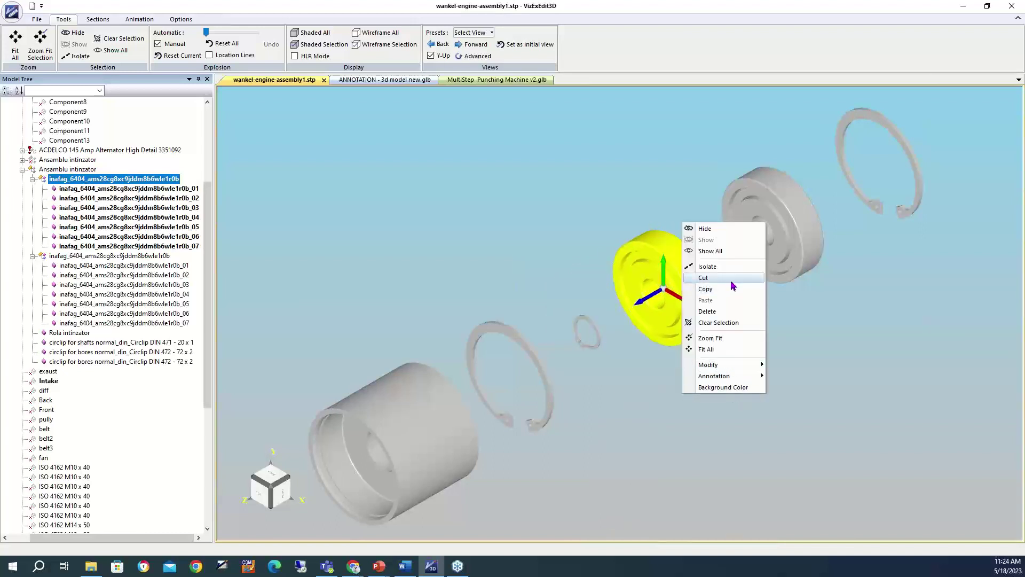
click(718, 322)
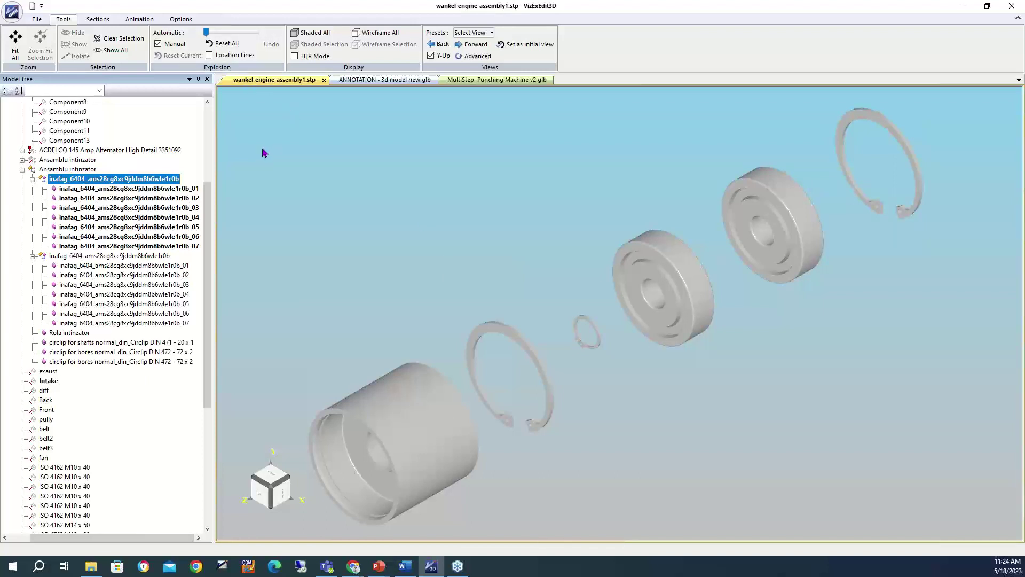
click(210, 55)
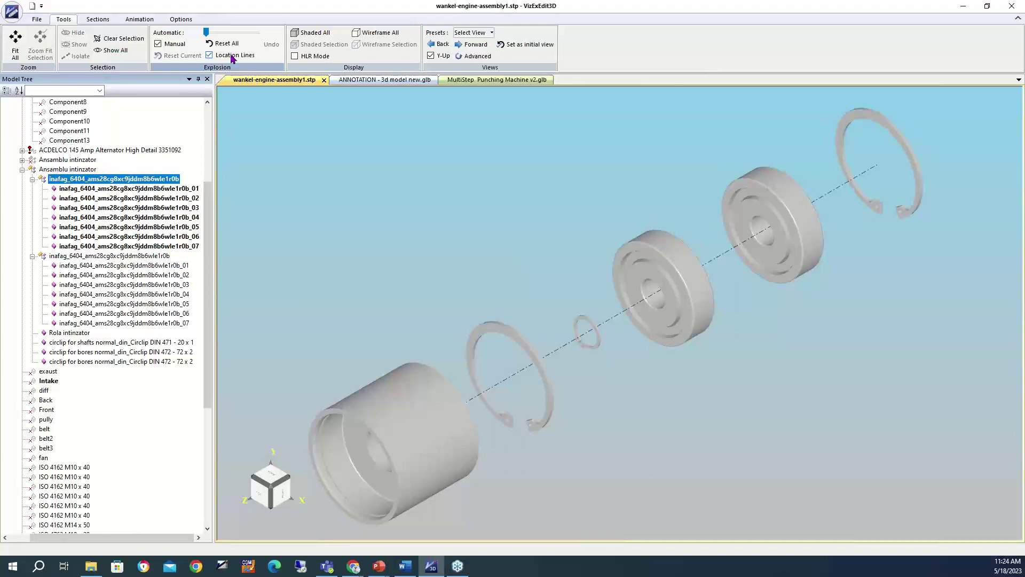
click(210, 55)
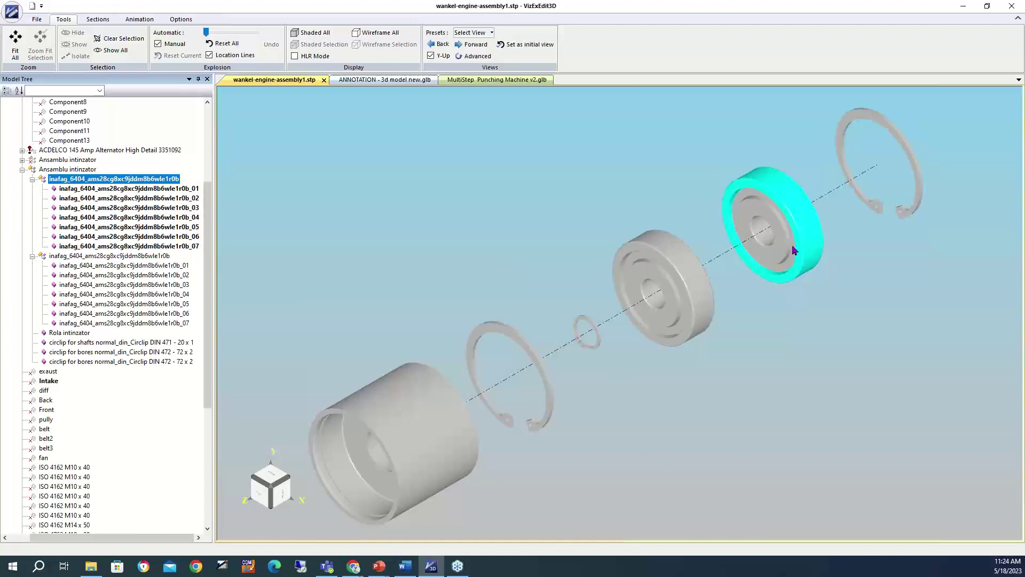
Start an annotation on the bore circlip next to the roller, placing its leader end below and outside the ring
right_click(545, 376)
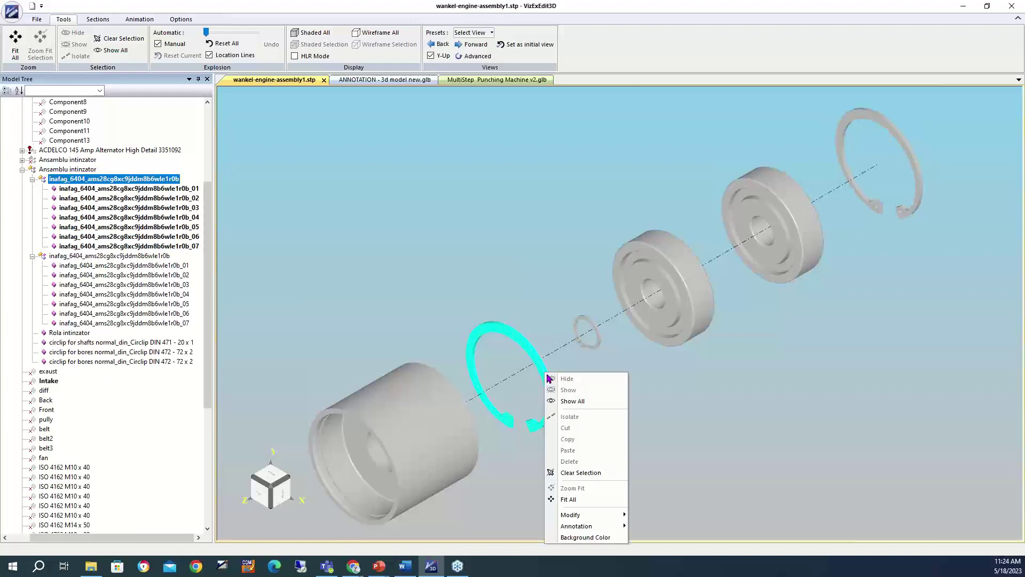
mouse_move(598, 526)
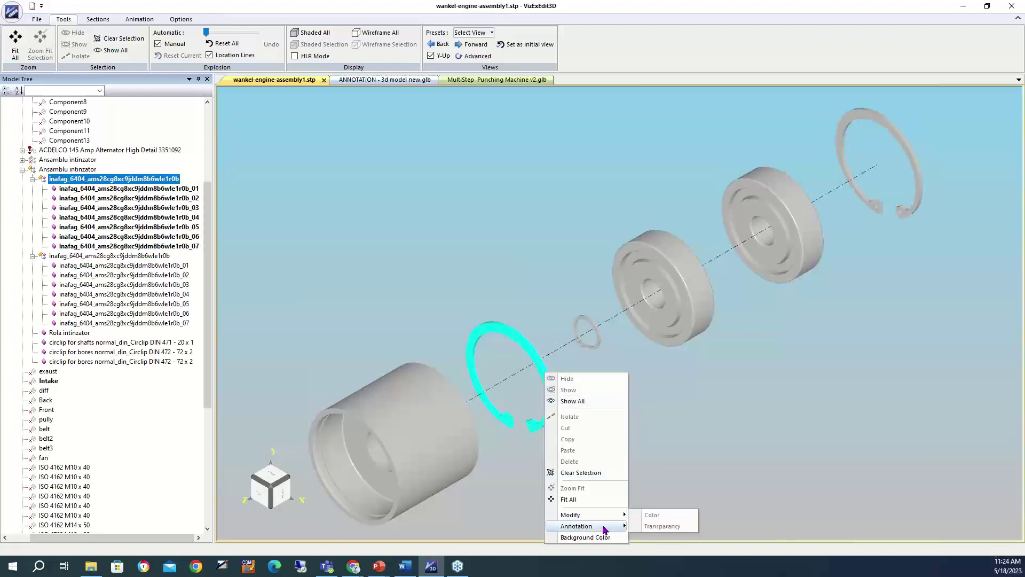
click(661, 481)
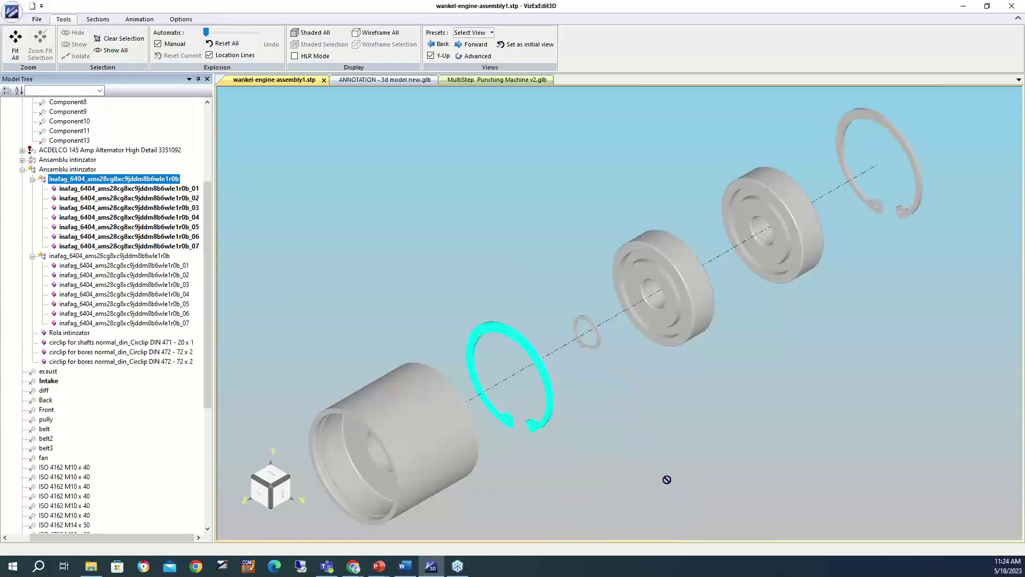
click(553, 405)
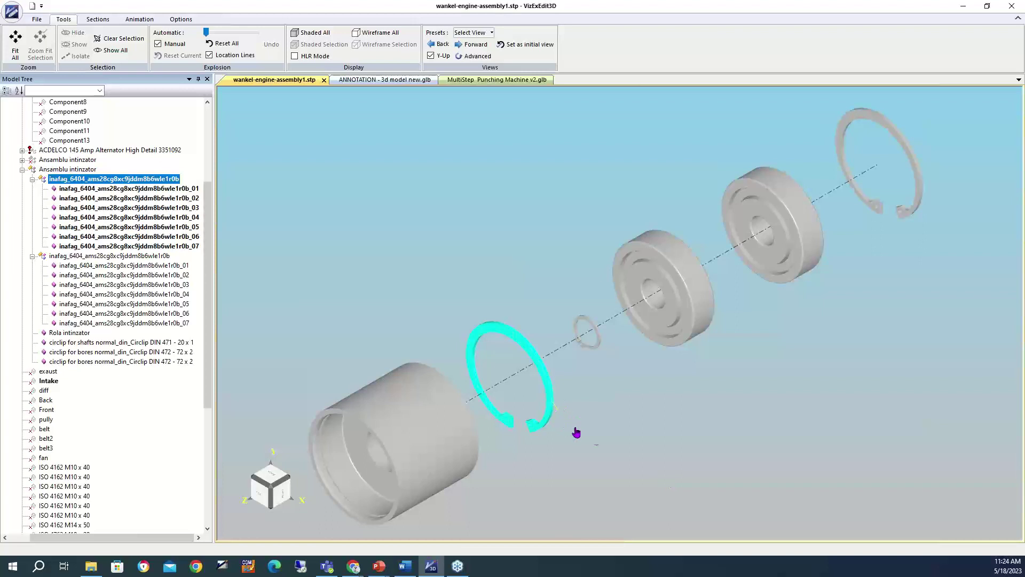
click(672, 456)
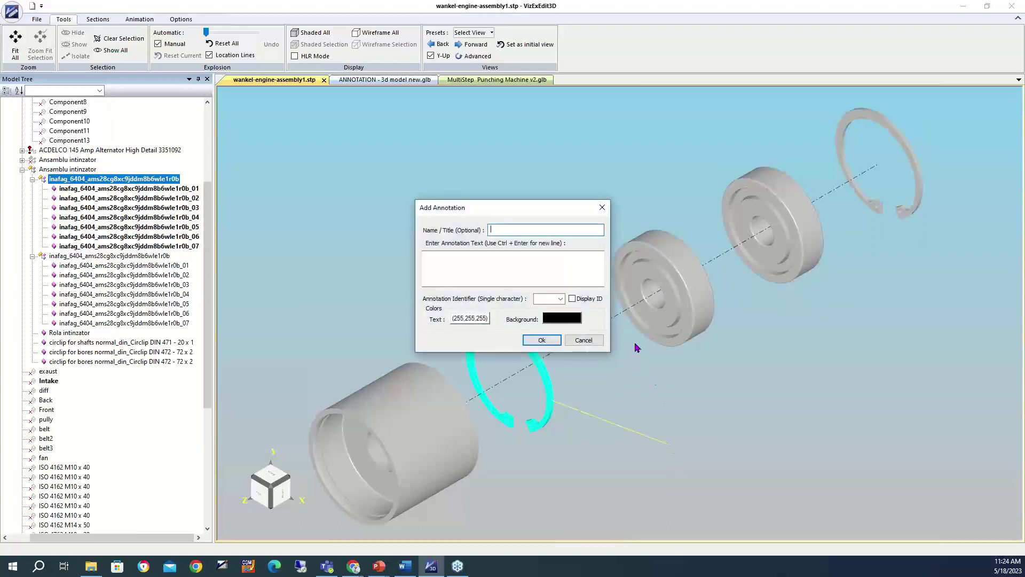
Title the circlip's annotation "Circlip", give it identifier 1 with the ID displayed, and create it
click(541, 227)
text(Circlip)
click(544, 298)
text(1)
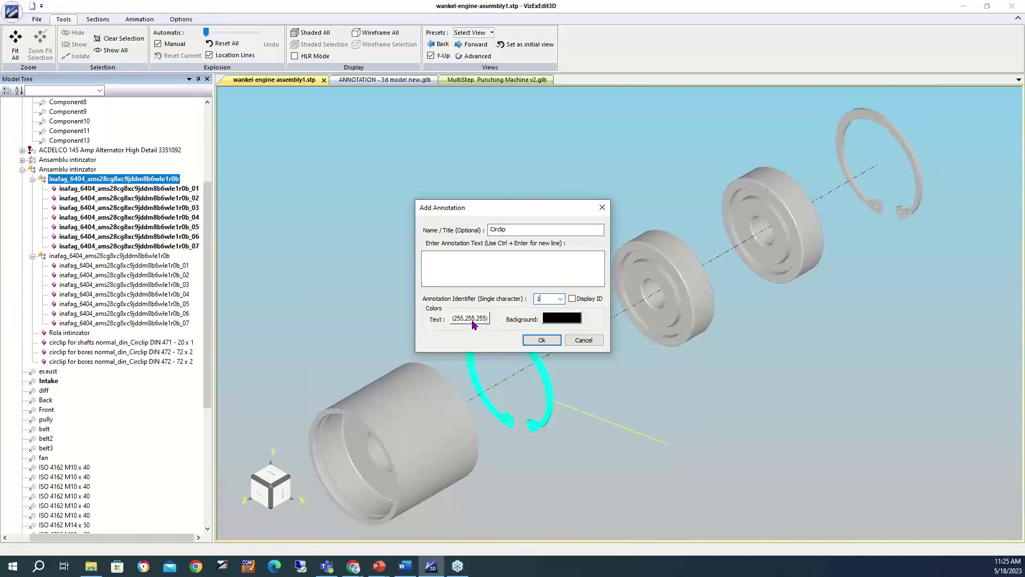
click(572, 298)
click(552, 340)
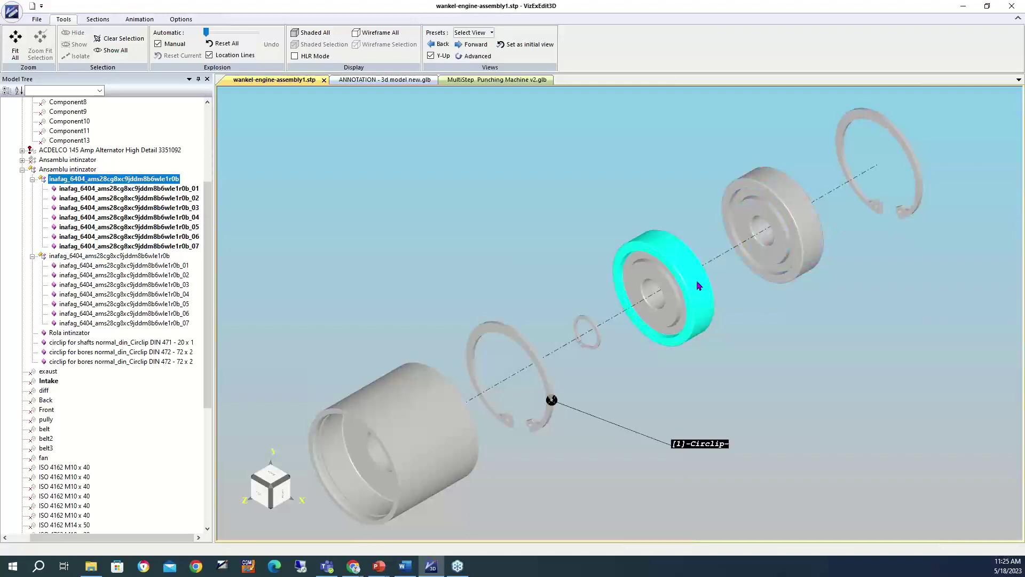
Start an annotation on the outer ring of the front bearing, placing its leader end below and outside the ring
click(695, 300)
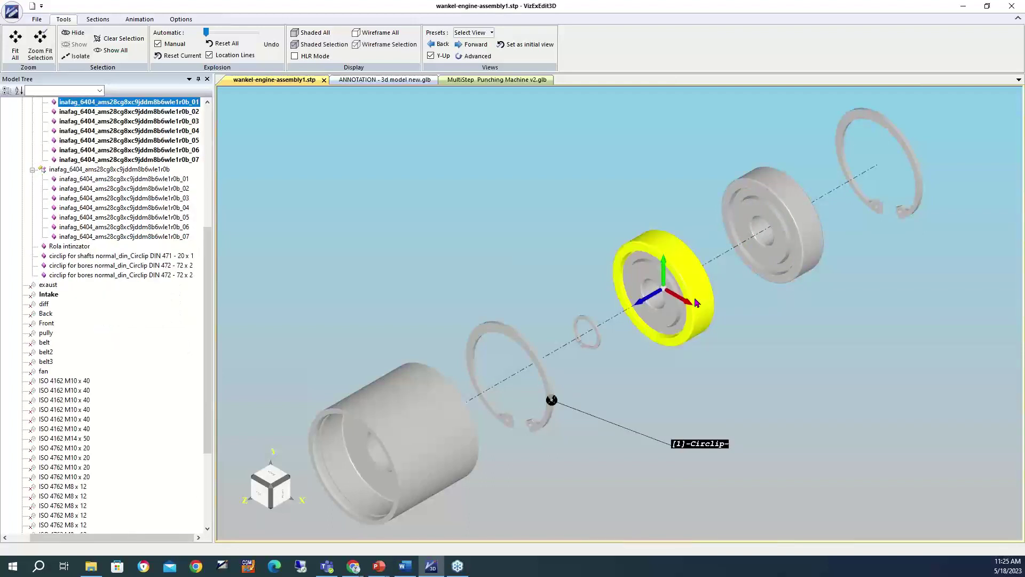
right_click(695, 299)
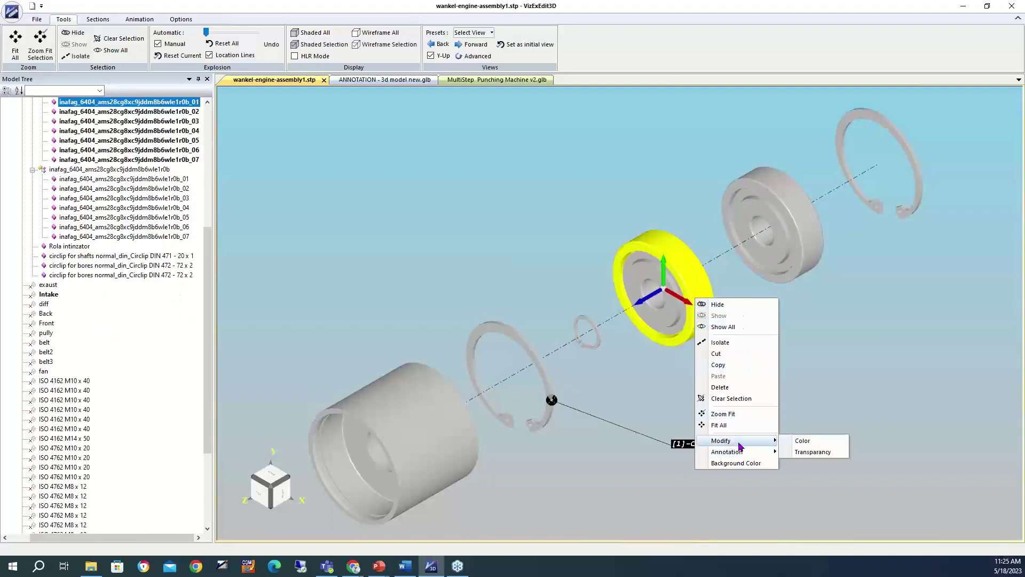
mouse_move(751, 455)
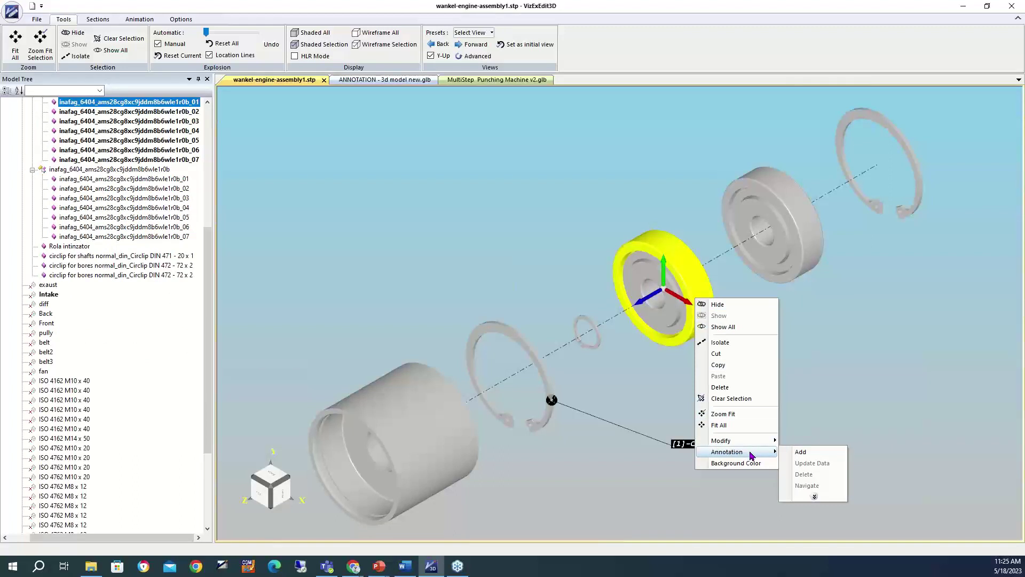
click(802, 452)
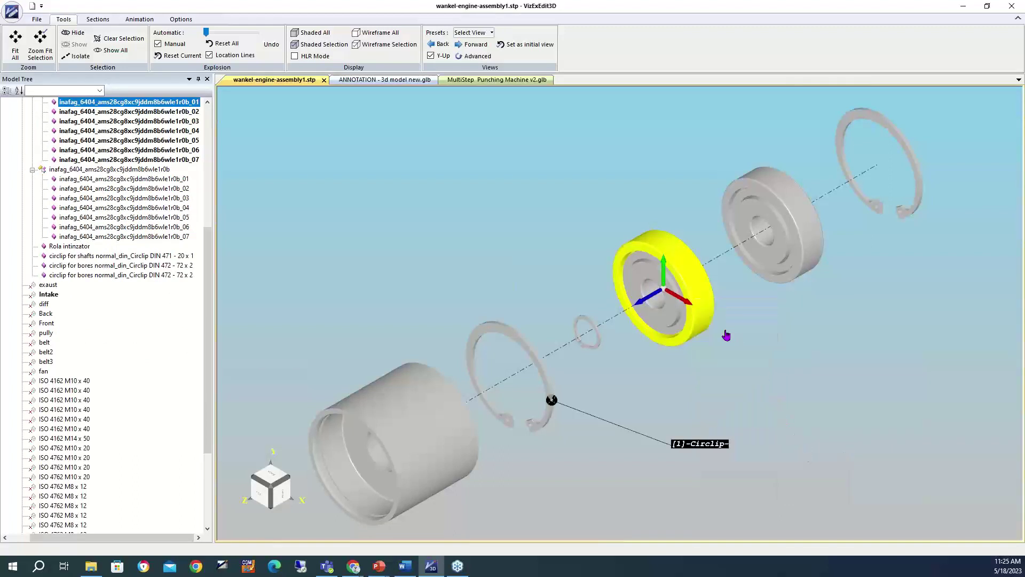
click(776, 362)
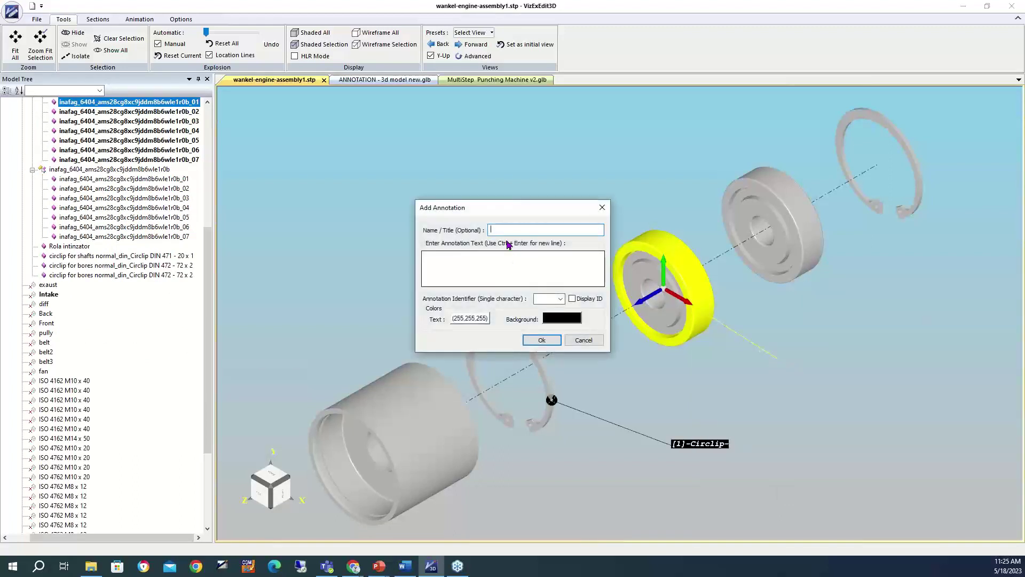
Title the annotation "bearing", set its background colour to light red (255,87,87), give it identifier 2 with the ID displayed, and create it
text(bearing)
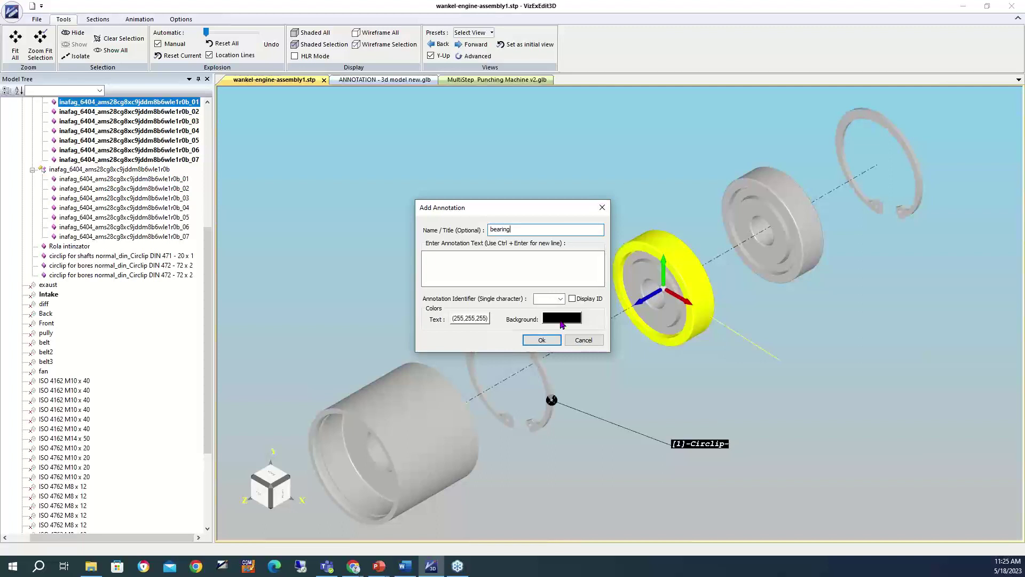
click(561, 318)
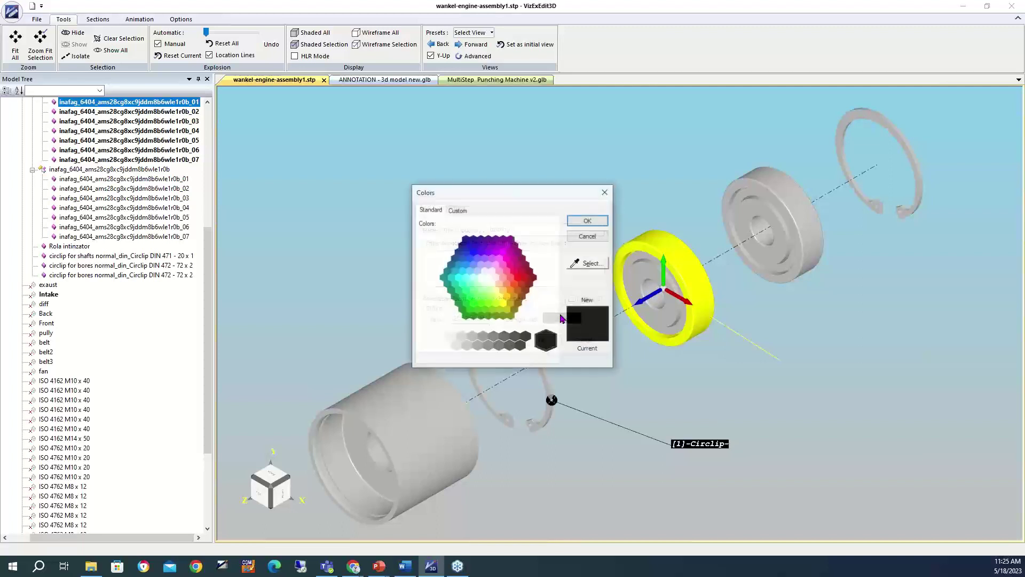
click(510, 278)
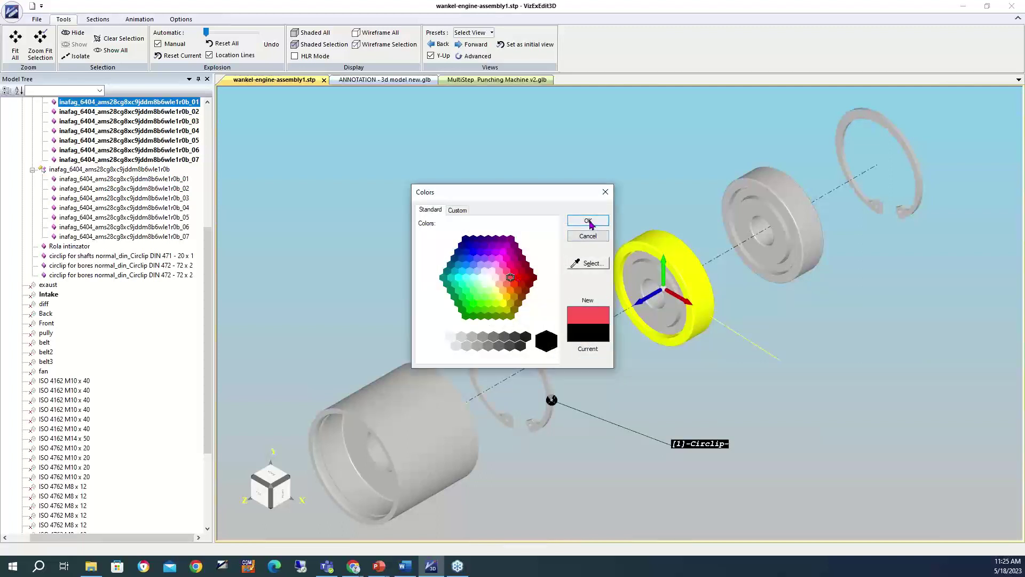
click(582, 221)
click(553, 298)
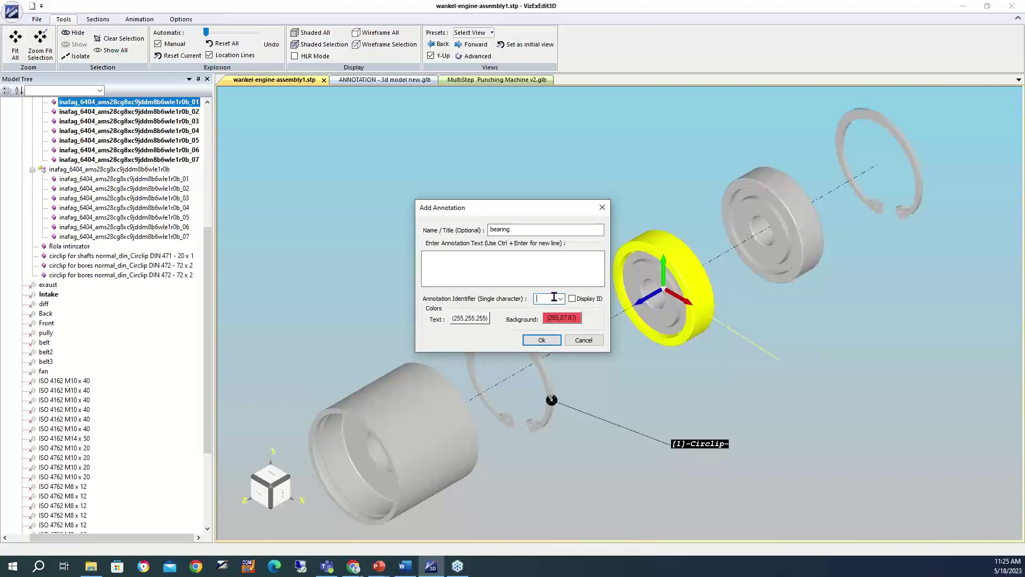
text(2)
click(572, 298)
click(555, 340)
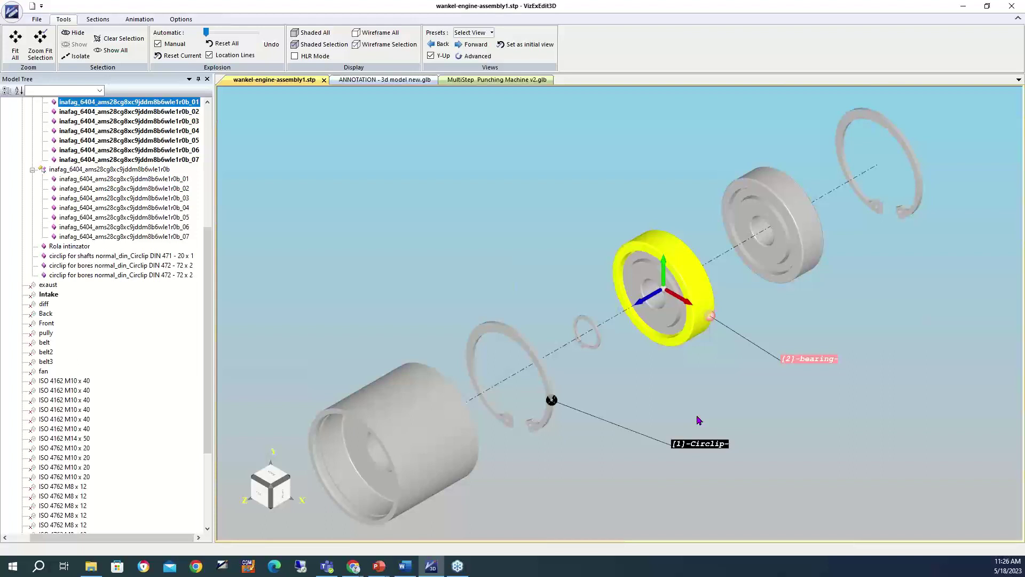
Examine the warning, caution and base plate annotations of the exploded model in ANNOTATION - 3d model new.glb from several angles
click(386, 80)
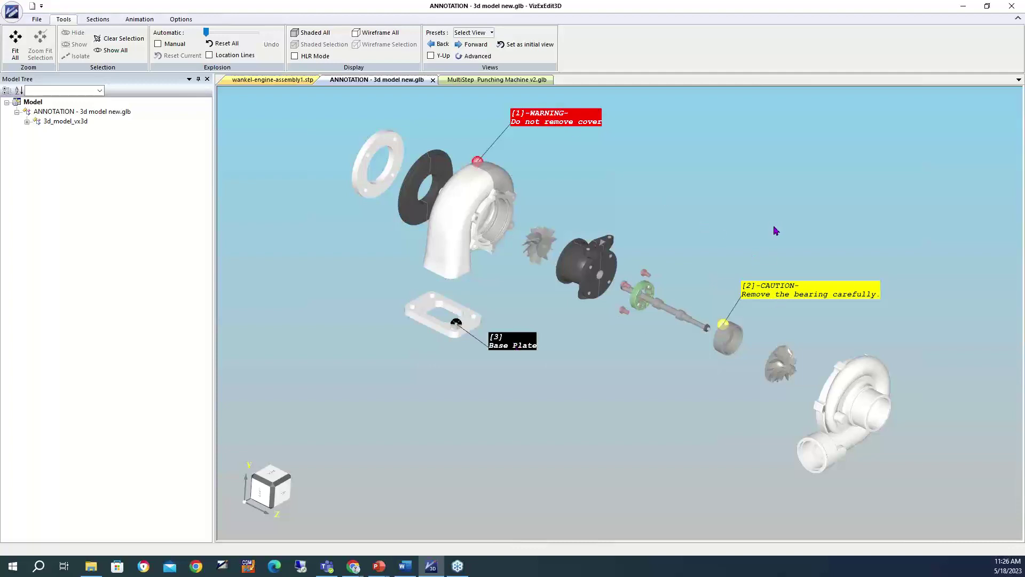
drag(760, 261, 361, 213)
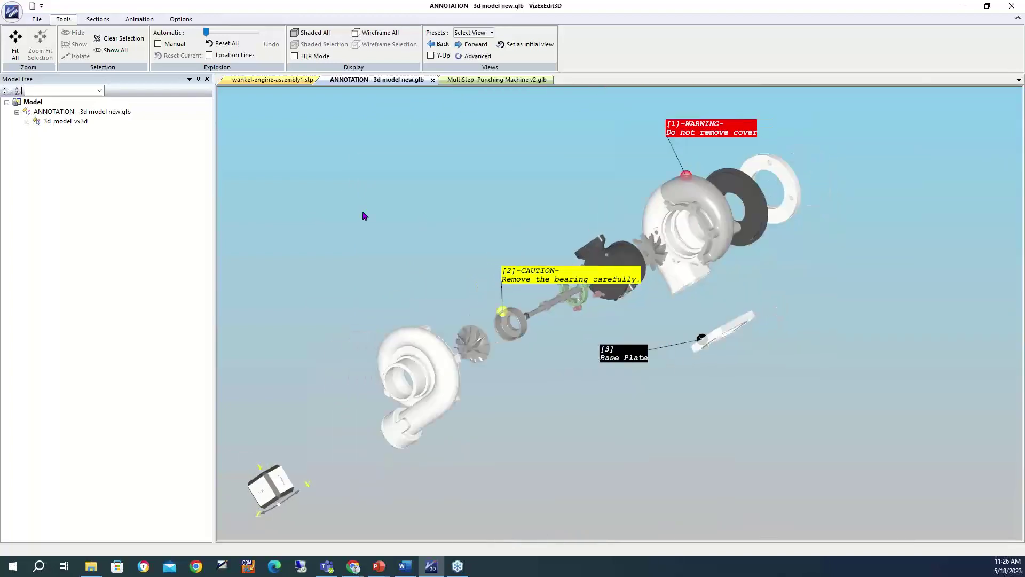
mouse_move(422, 266)
mouse_down()
mouse_move(630, 217)
mouse_move(654, 223)
mouse_up()
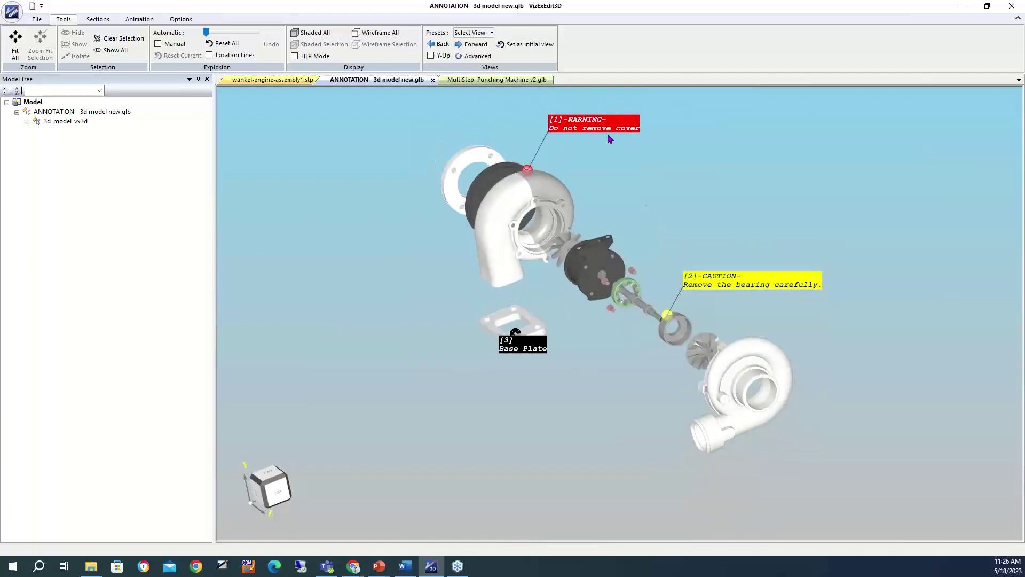
mouse_move(578, 279)
mouse_down()
mouse_move(354, 147)
mouse_move(357, 122)
mouse_move(575, 231)
mouse_move(837, 187)
mouse_move(780, 215)
mouse_move(779, 196)
mouse_up()
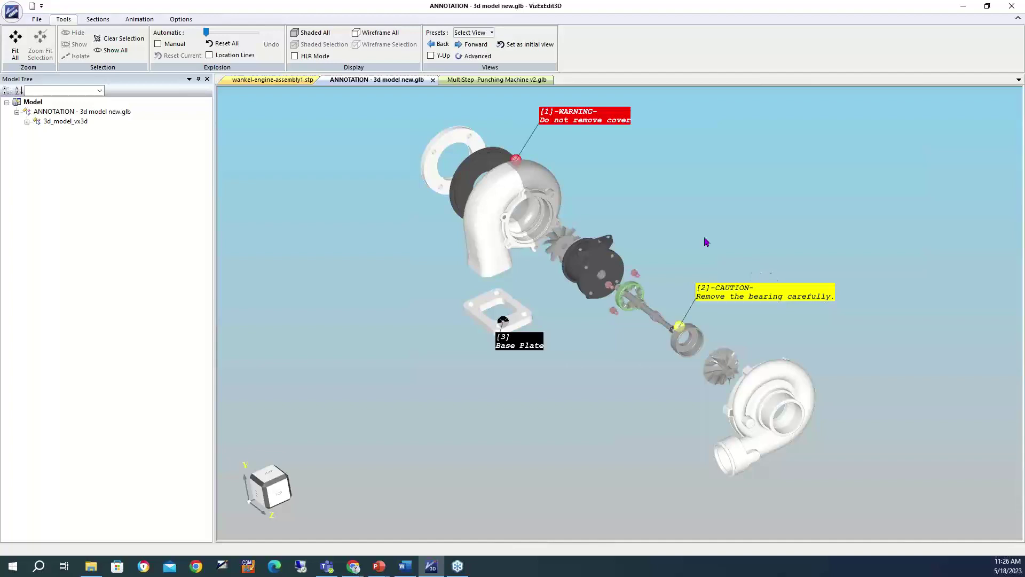
drag(693, 233, 697, 225)
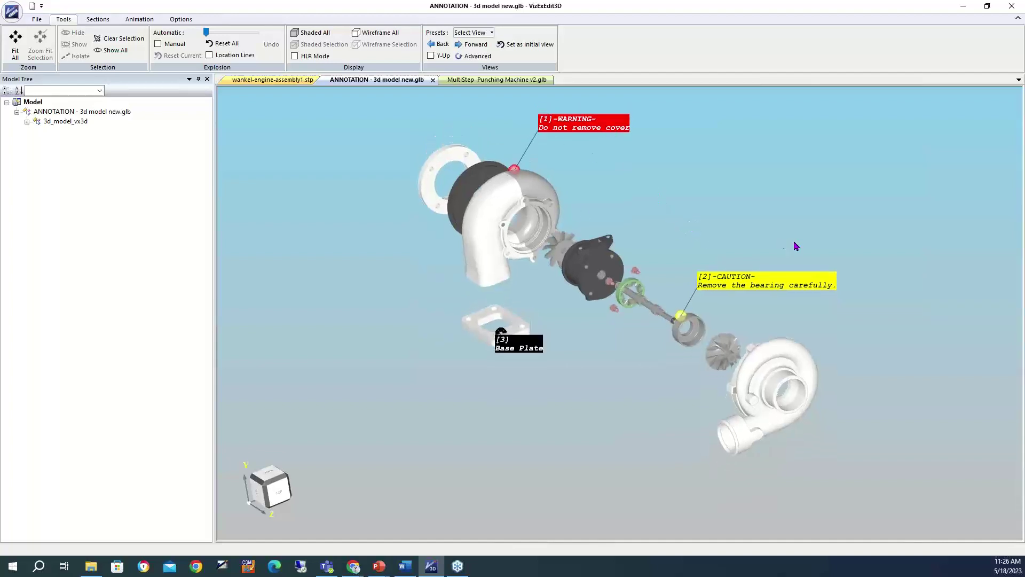
click(790, 338)
click(801, 325)
drag(703, 341, 599, 339)
drag(526, 340, 488, 307)
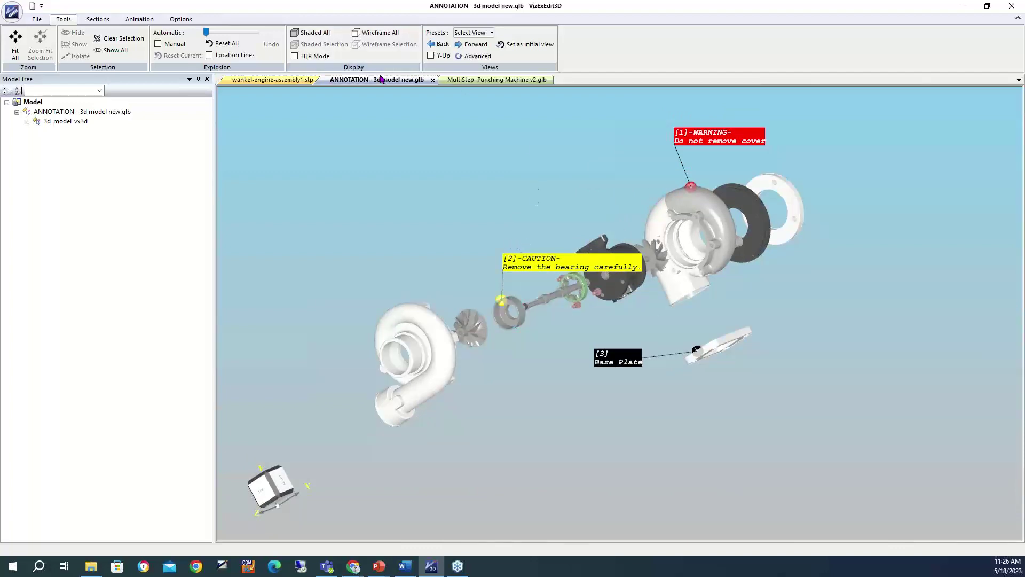
Create a new animation named "ani" for the MultiStep Punching Machine v2.glb model
click(466, 82)
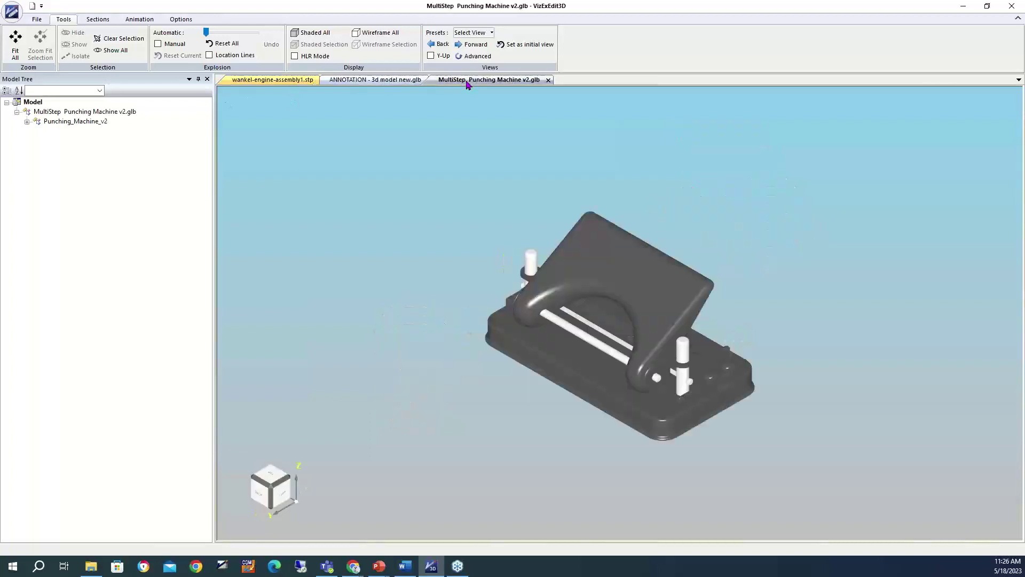
click(286, 81)
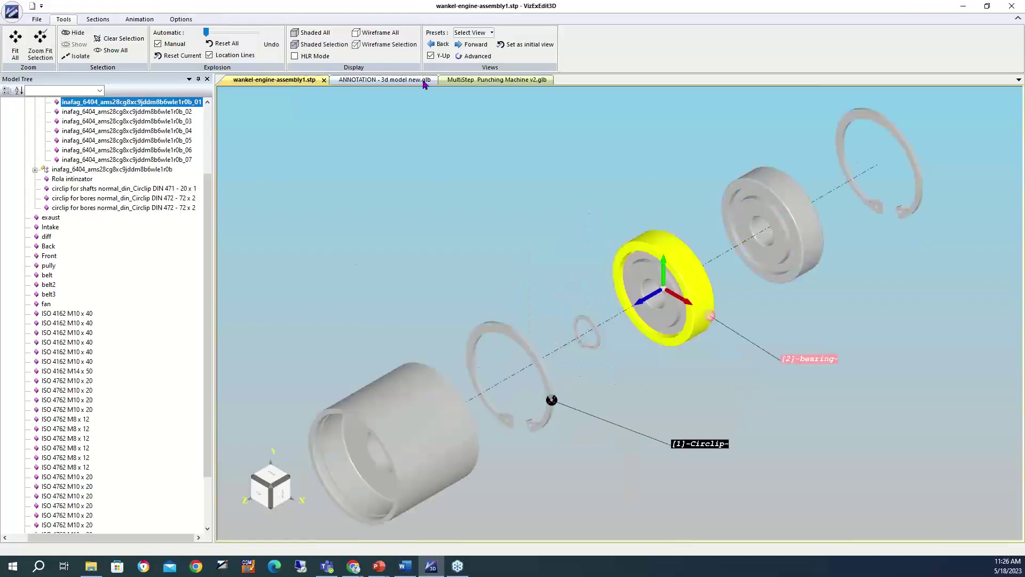
click(466, 81)
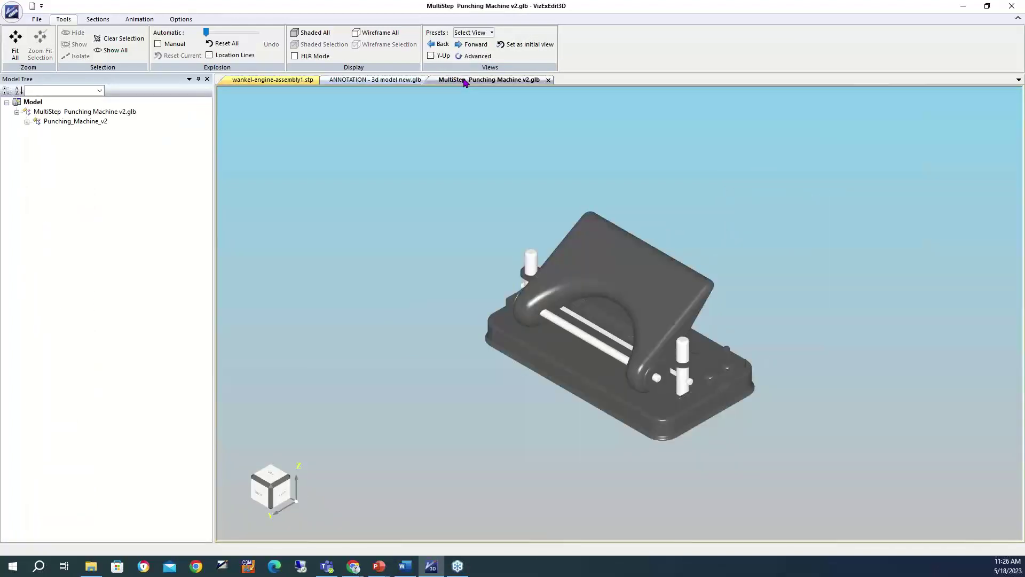
click(139, 20)
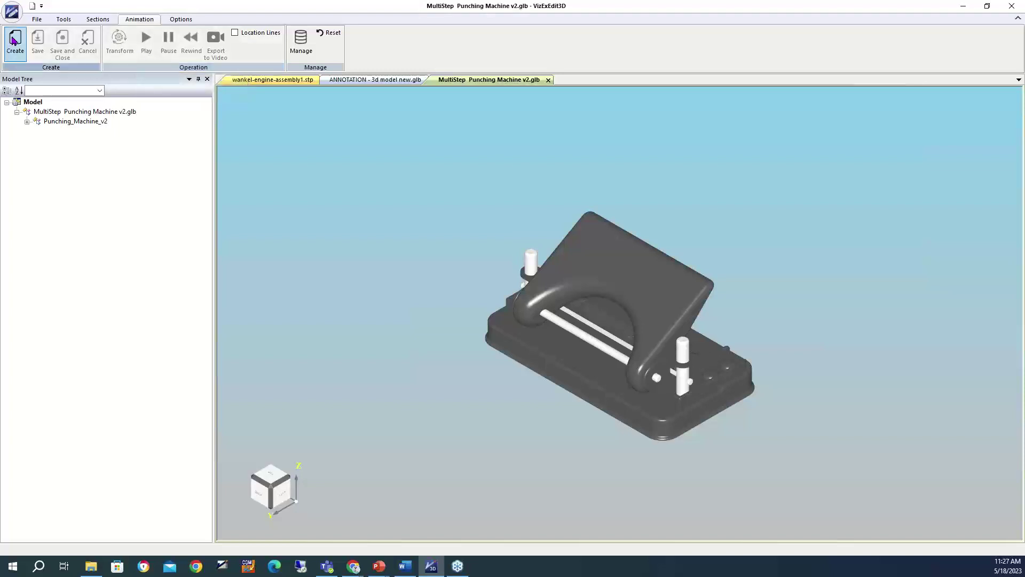
click(15, 41)
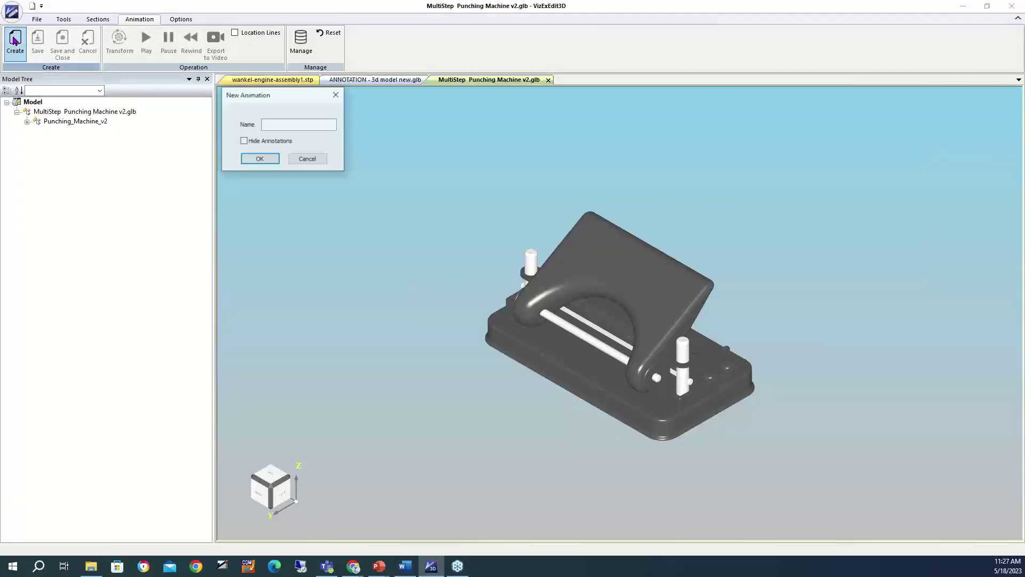
click(271, 125)
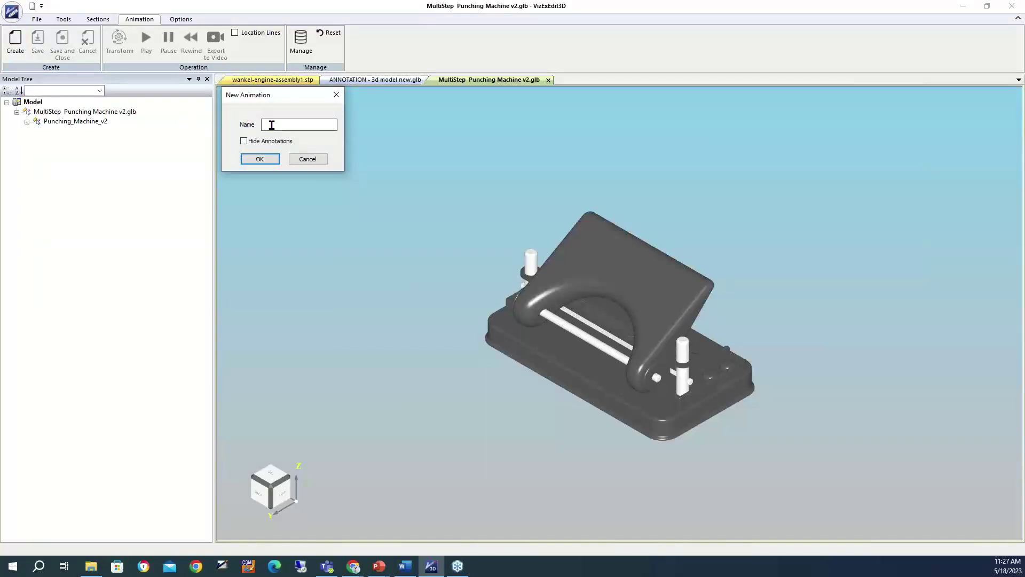
text(an)
click(258, 160)
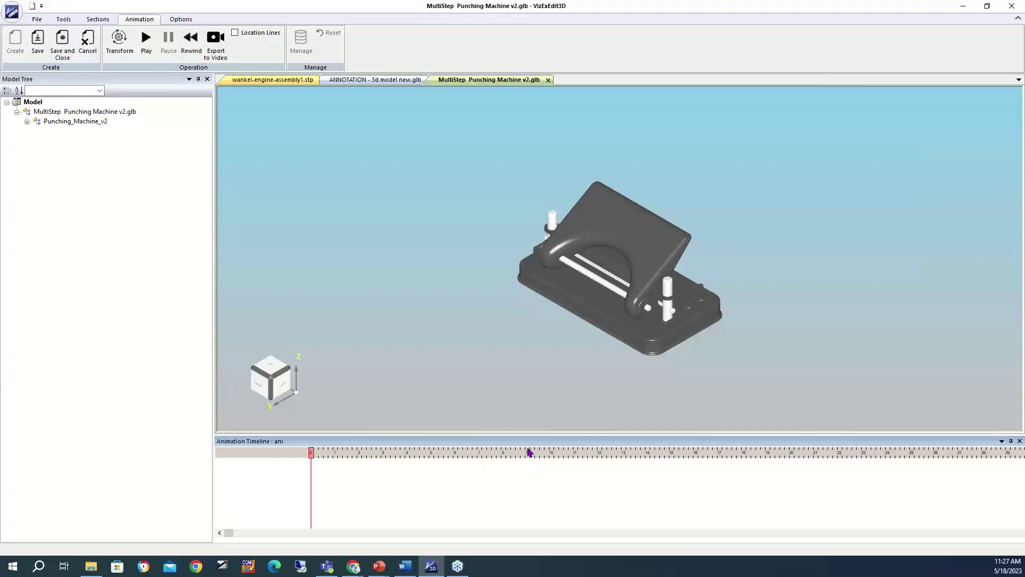
Animate MainRod moving about 97.5 along the X axis out of the punching machine, and play the animation from the start
double_click(583, 276)
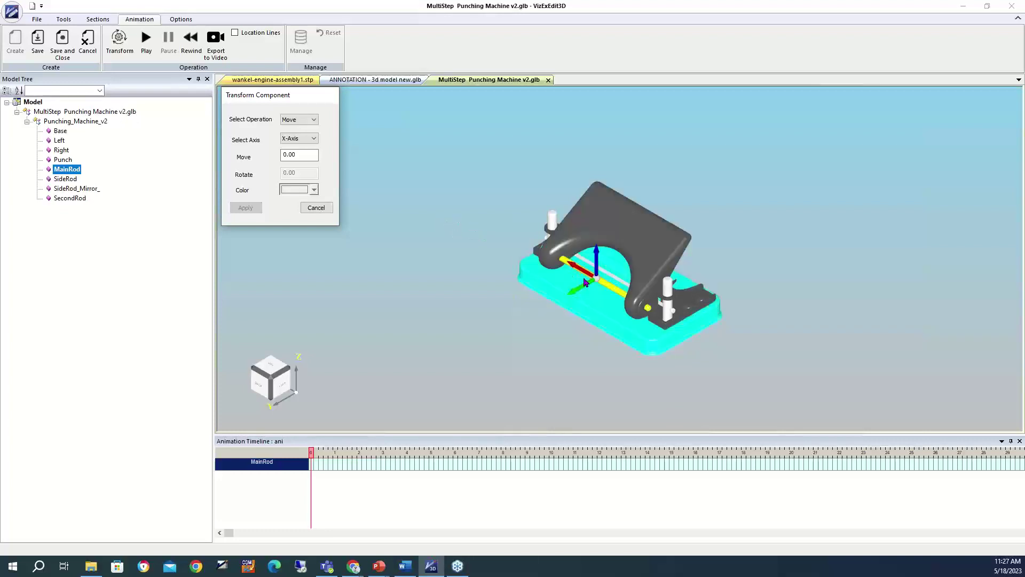
drag(583, 273, 441, 181)
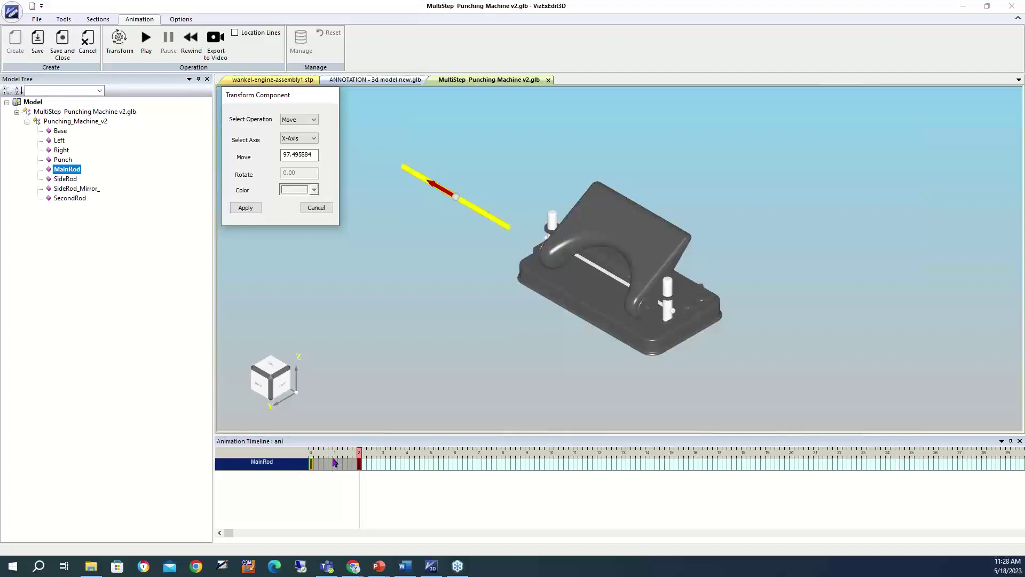
click(246, 208)
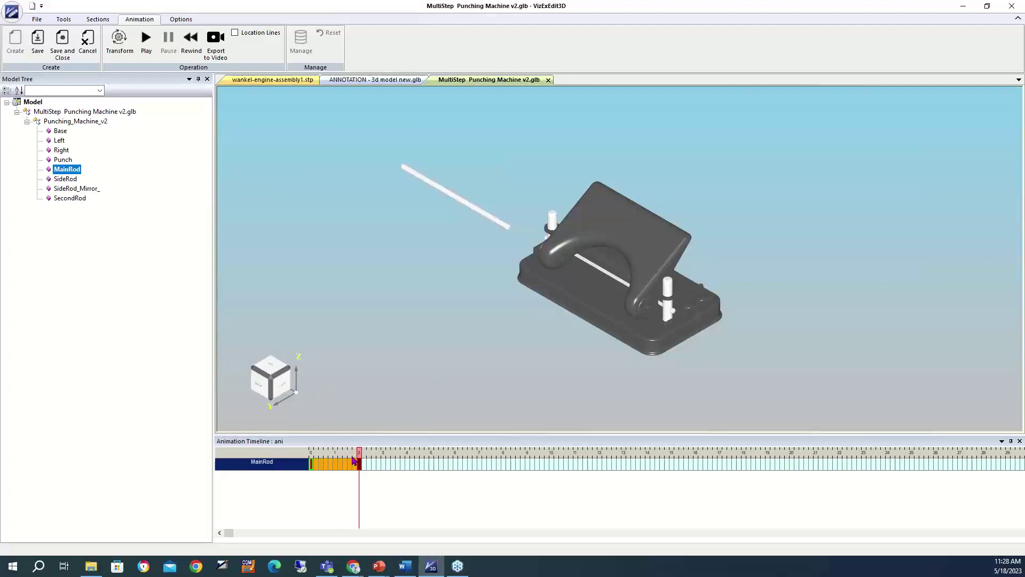
drag(359, 453, 305, 455)
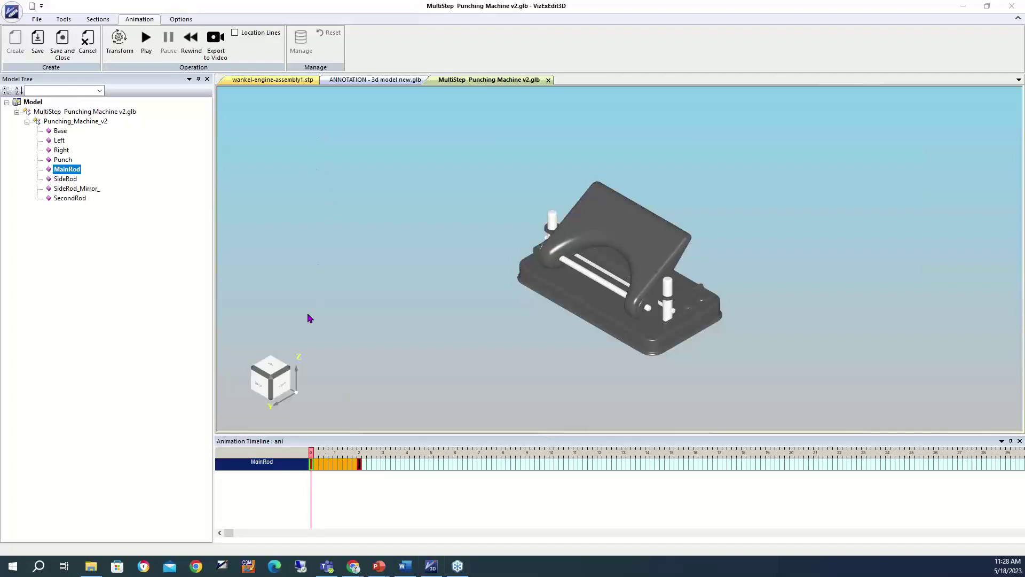
click(146, 48)
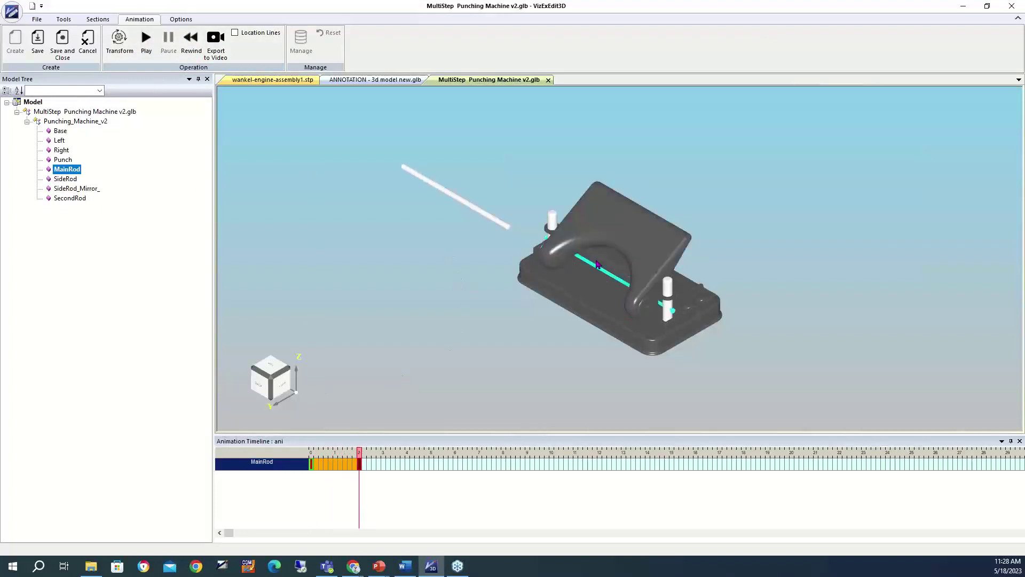
Add a move of SecondRod by about 102.5 along the X axis to the animation, following the MainRod move
click(591, 267)
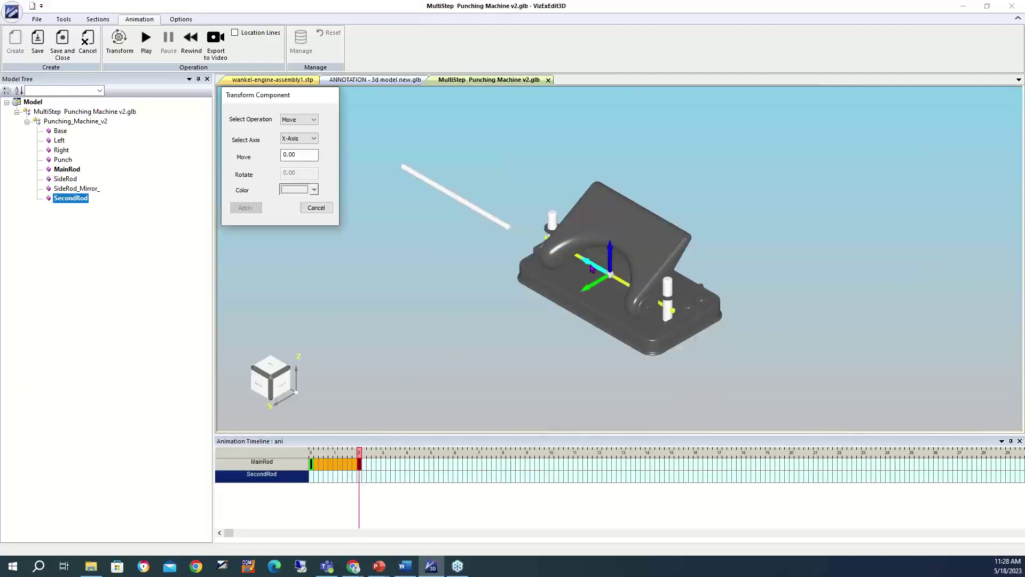
drag(598, 271, 441, 166)
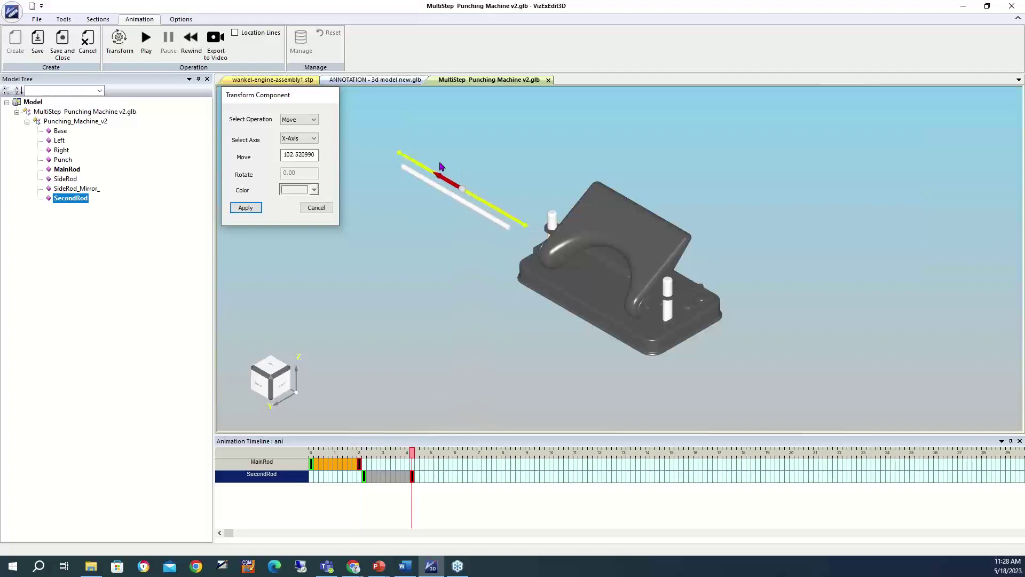
click(246, 208)
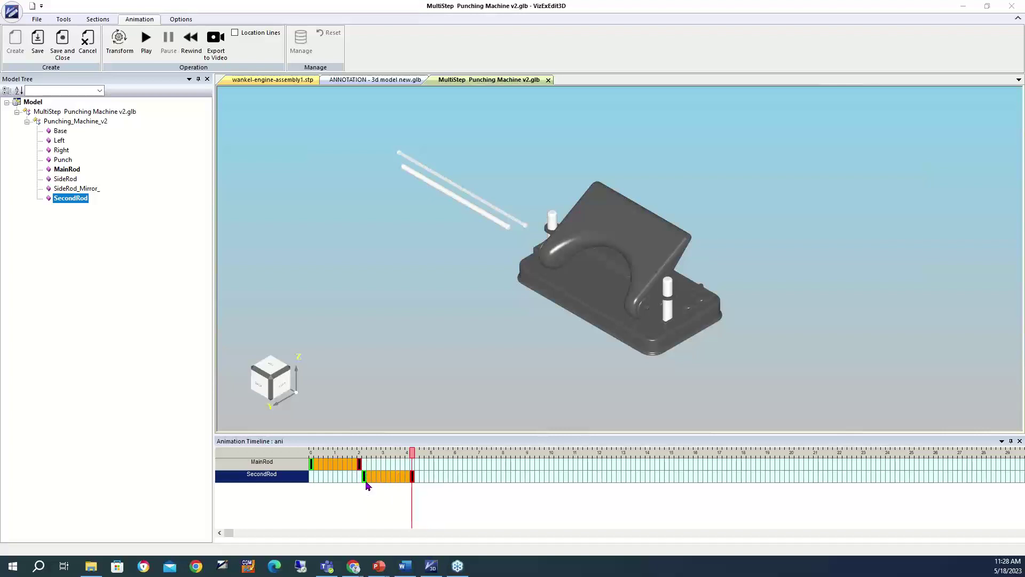
Retime MainRod to run from 0 to about 3.8 and SecondRod from about 3.8 to 6.4, and play the animation from the start
drag(390, 482, 429, 482)
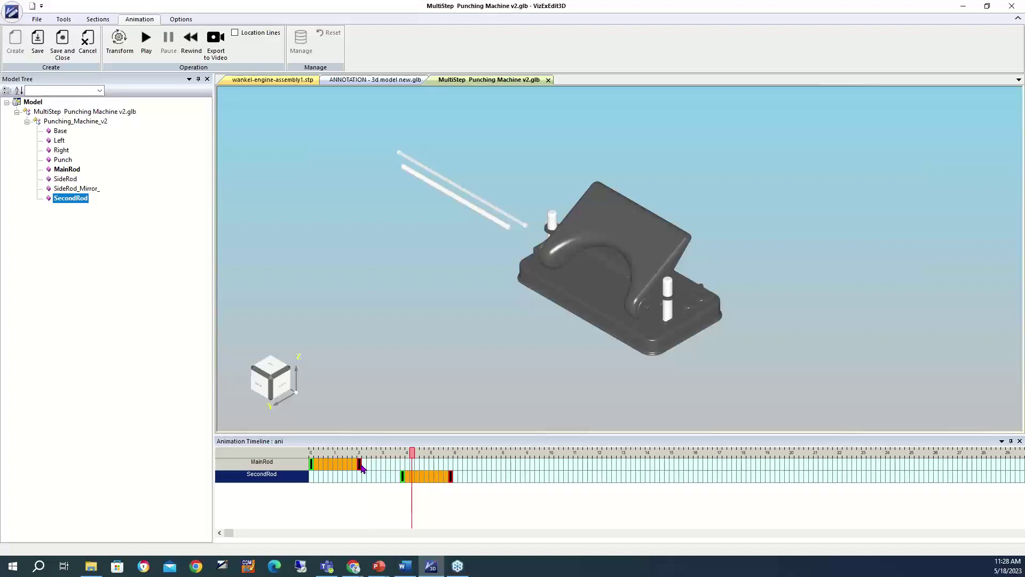
drag(360, 464, 467, 481)
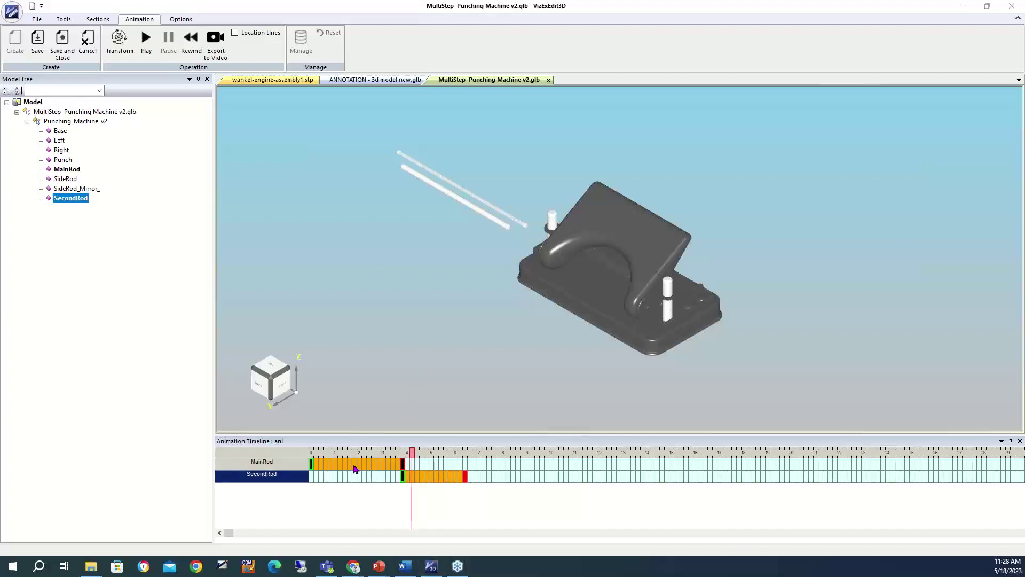
click(191, 38)
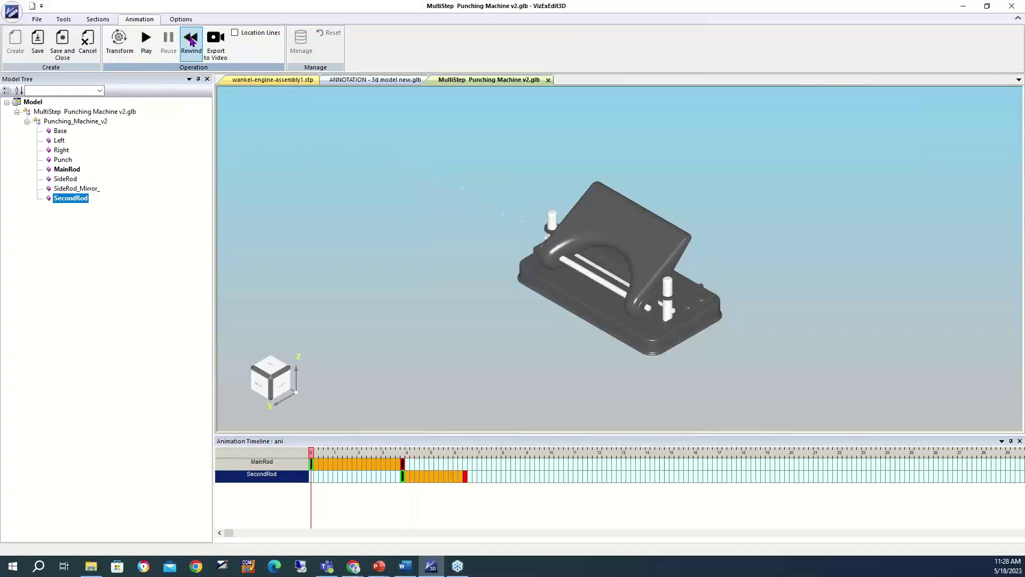
click(146, 40)
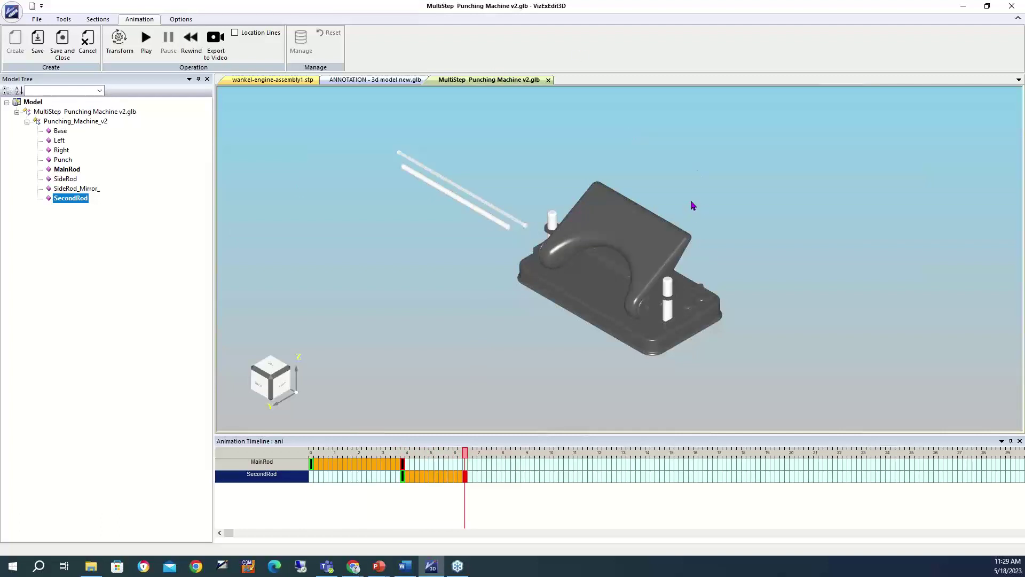
Add a move of Punch by about 65.5 along the Z axis to the animation, following the SecondRod move
click(623, 226)
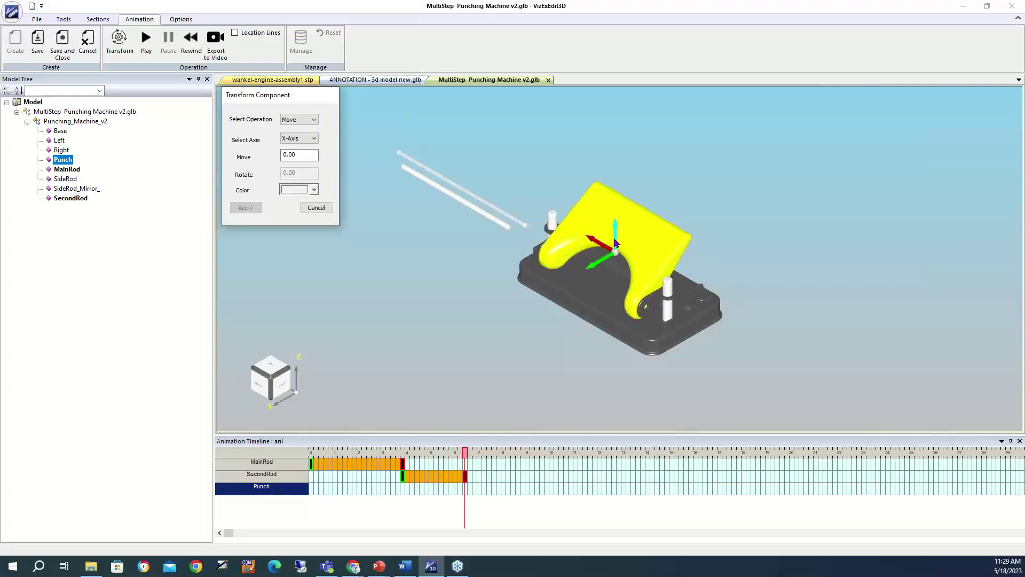
drag(616, 229, 614, 130)
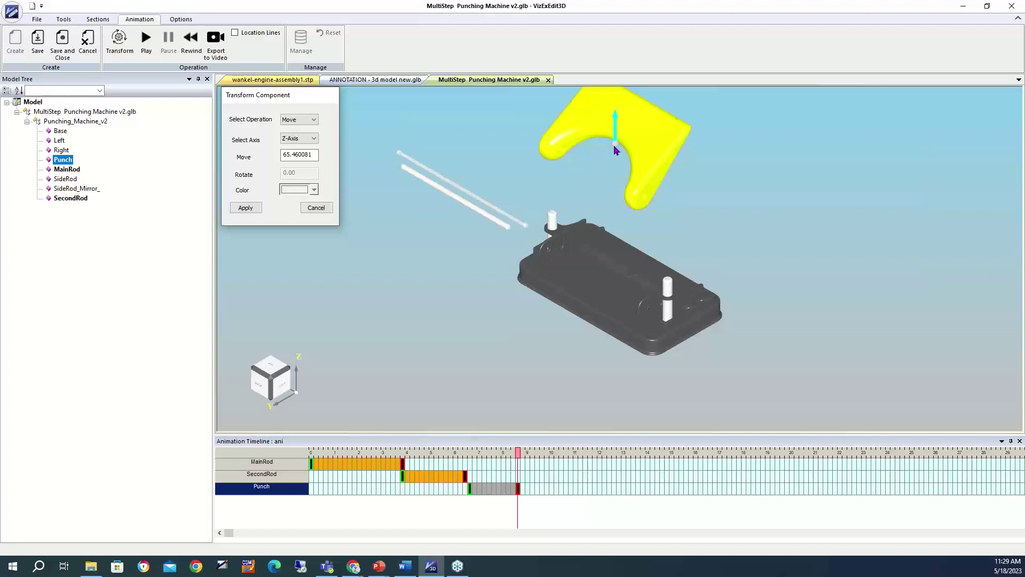
click(254, 211)
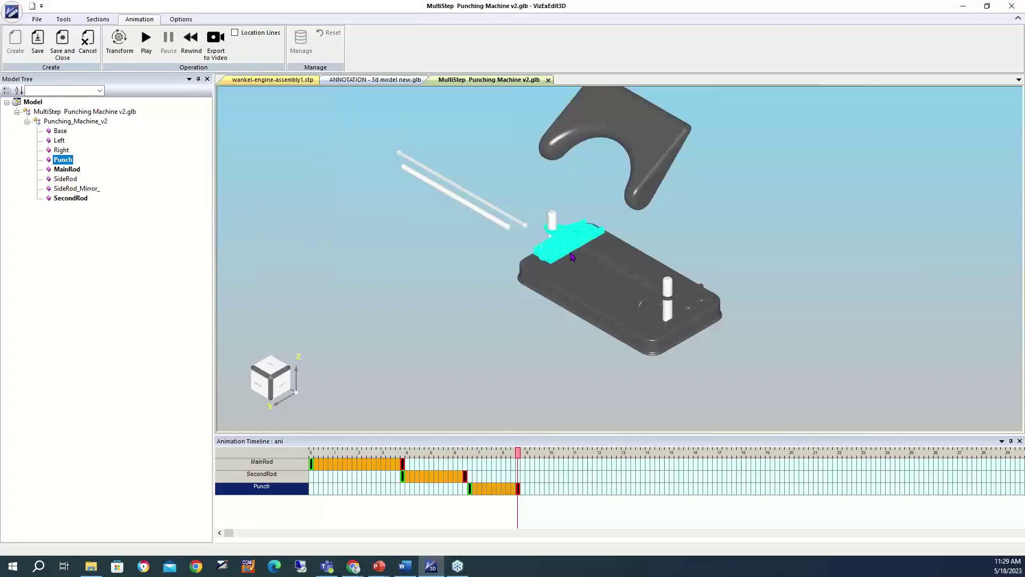
Add a Fade operation to Punch after its move, and play the animation from about 6.6
click(660, 151)
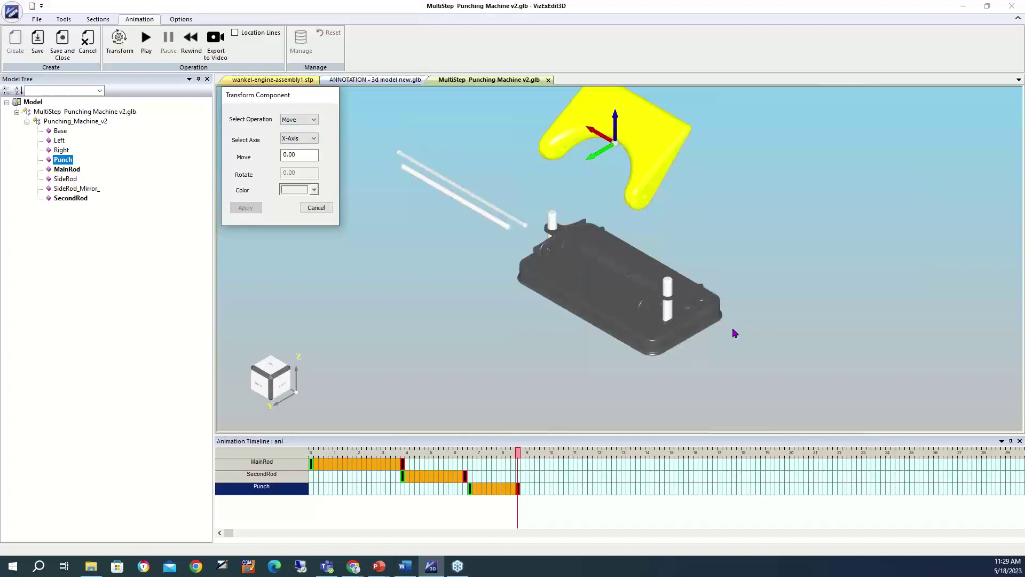
click(313, 120)
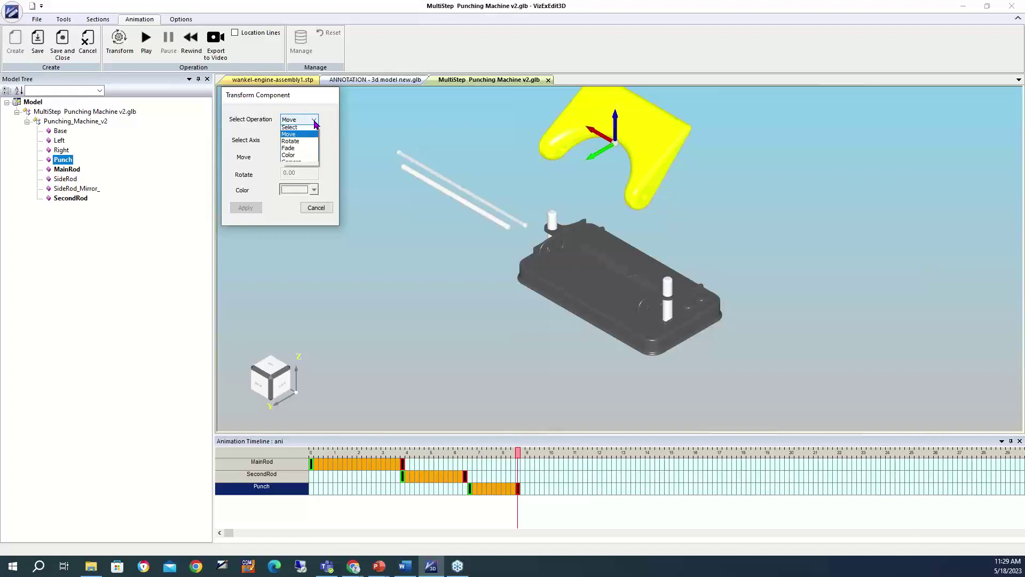
click(302, 150)
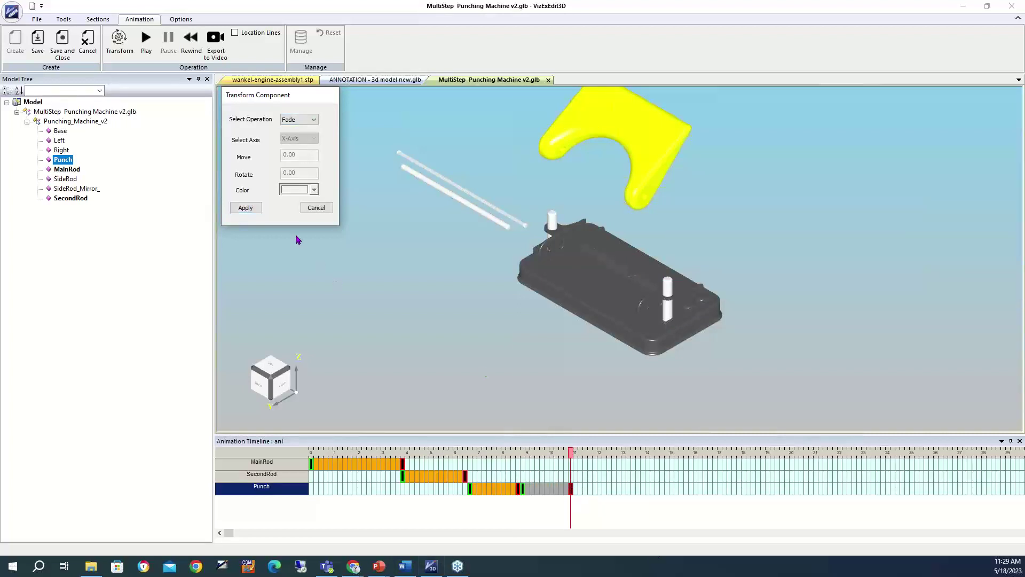
click(254, 212)
drag(571, 452, 470, 455)
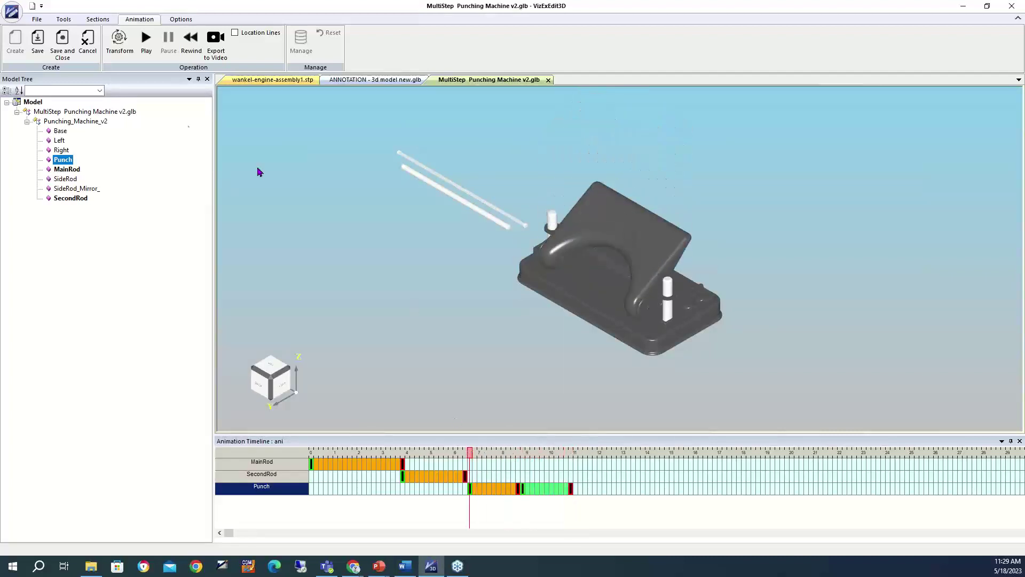
click(146, 40)
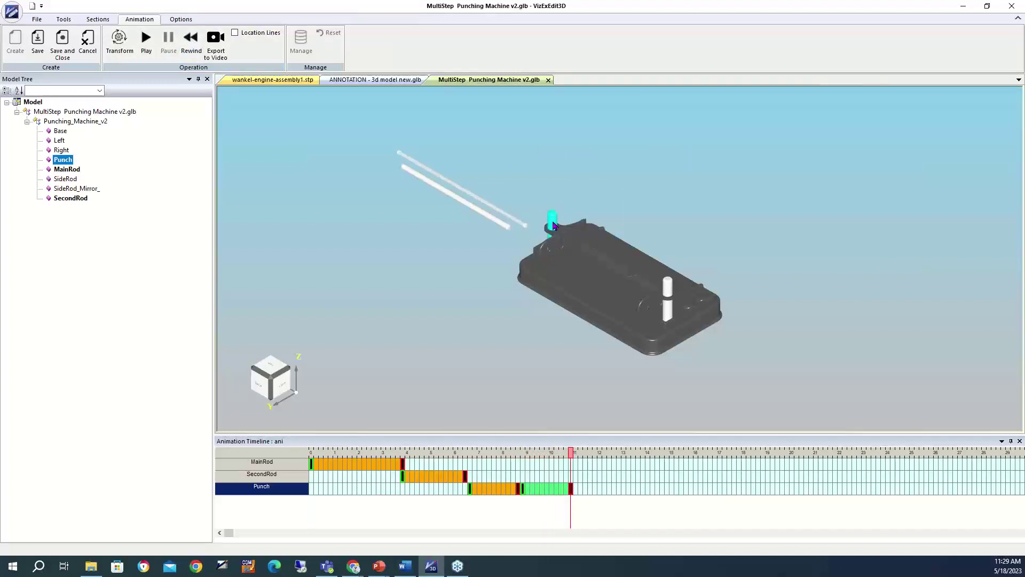
Animate SideRod and SideRod_Mirror_ moving together by about 47.8 along the Z axis, after the Punch fade
double_click(553, 225)
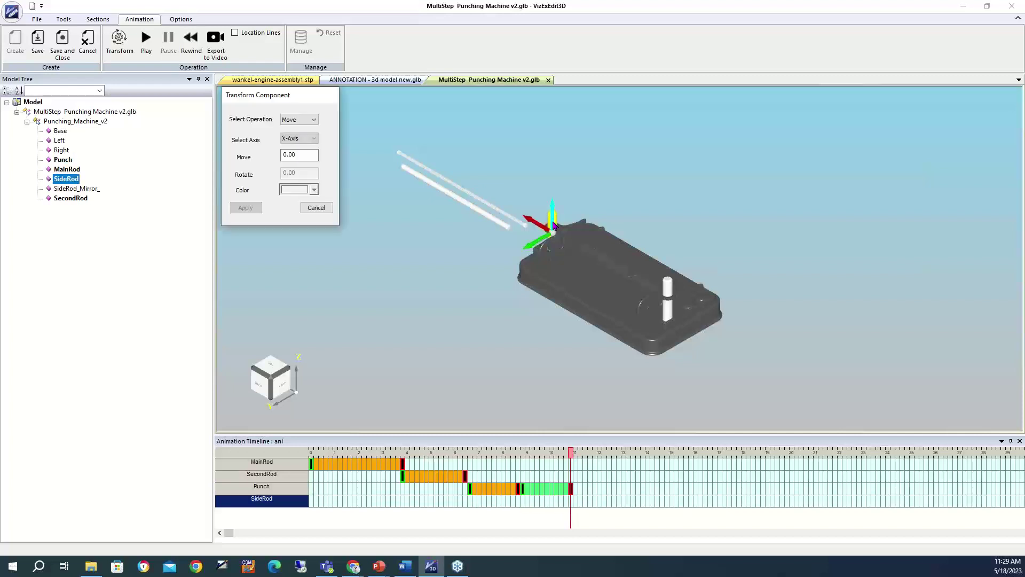
double_click(668, 292)
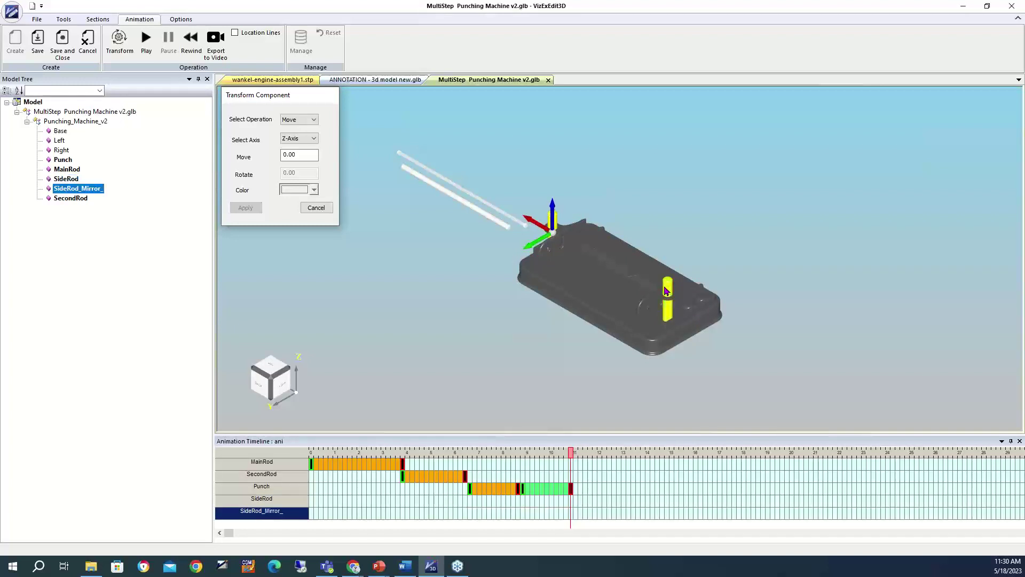
drag(553, 220, 552, 140)
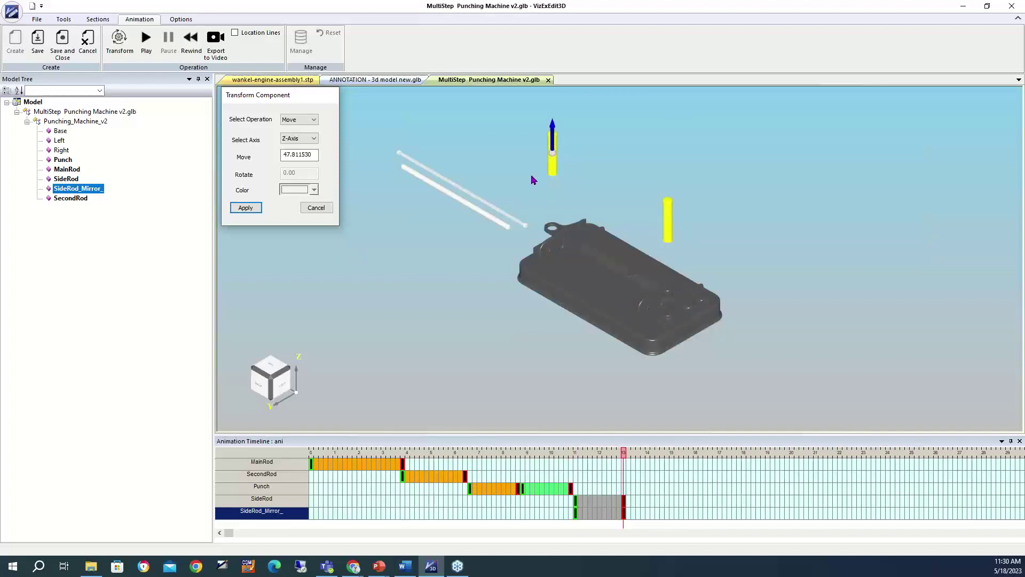
click(253, 210)
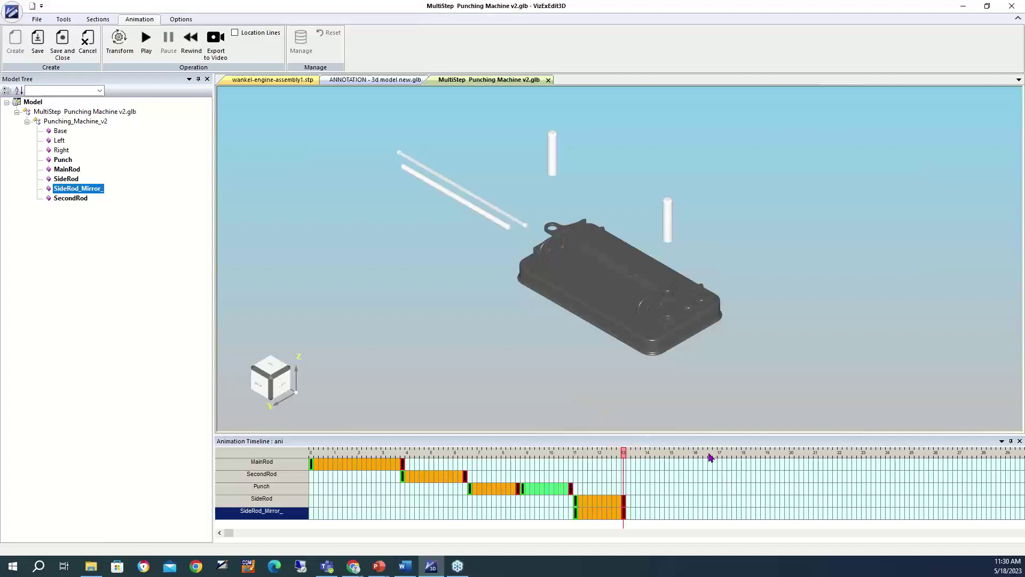
Add a Color operation that turns SideRod_Mirror_ red after its move
click(668, 214)
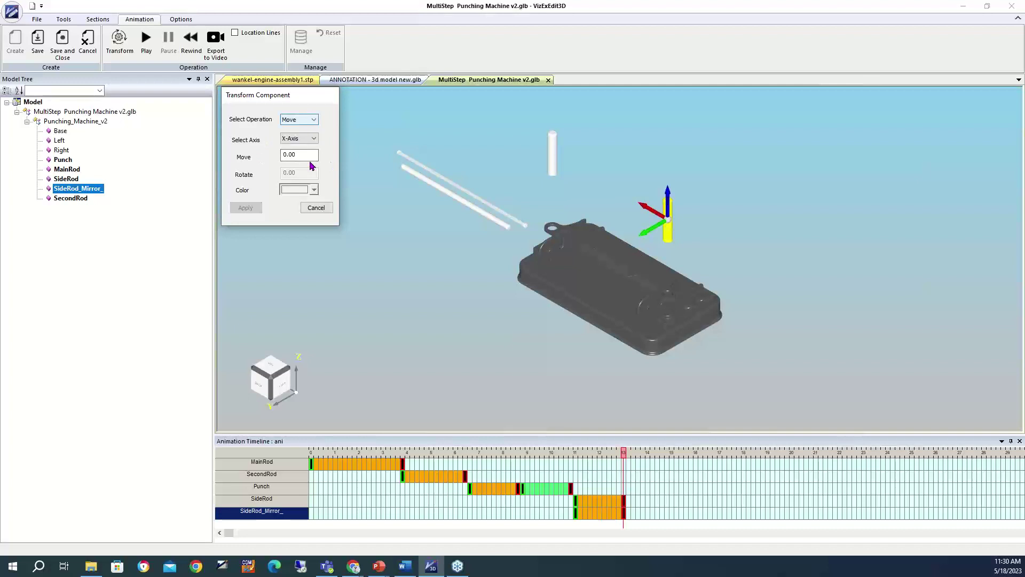
click(310, 121)
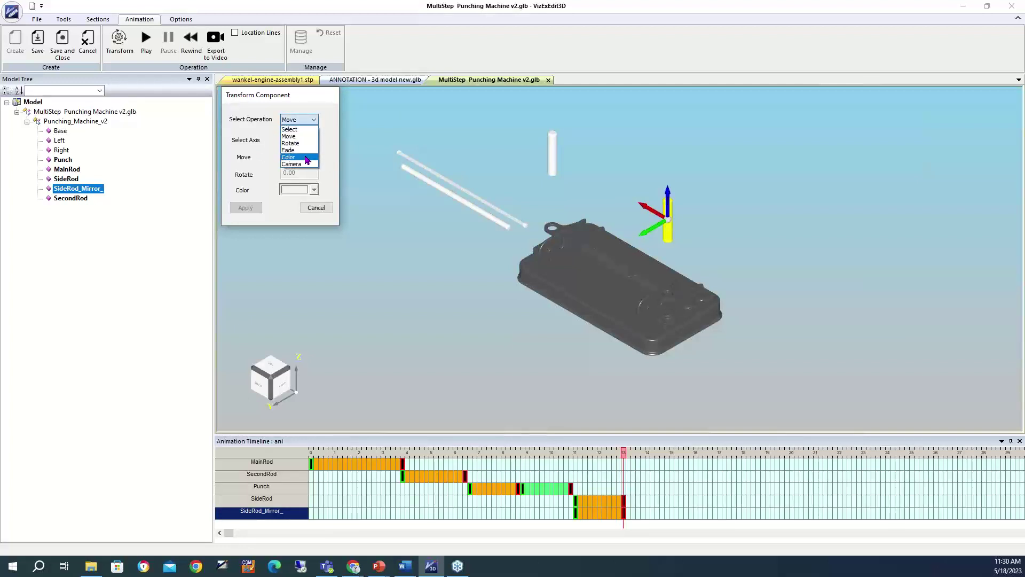
click(306, 157)
click(314, 189)
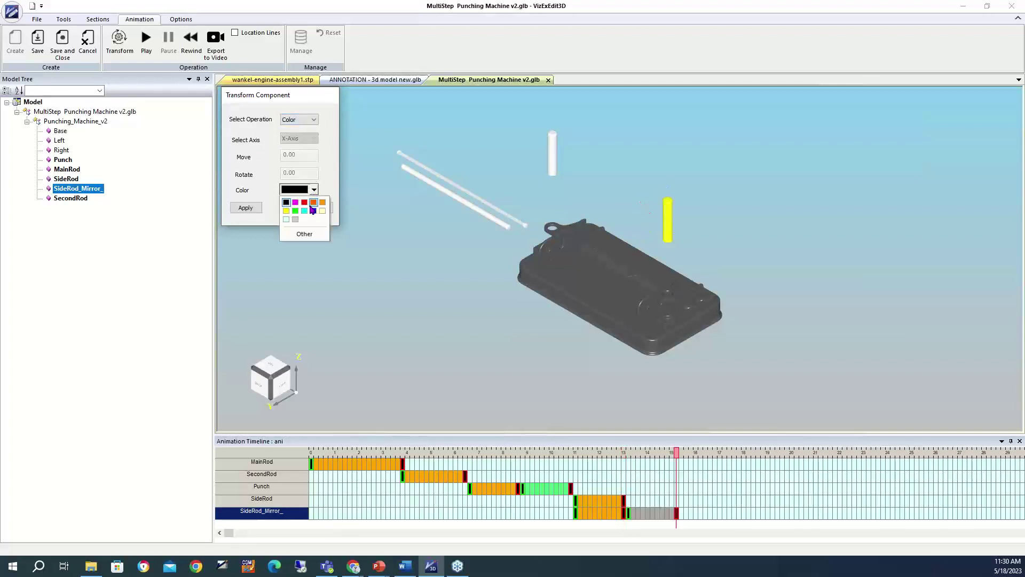
click(304, 202)
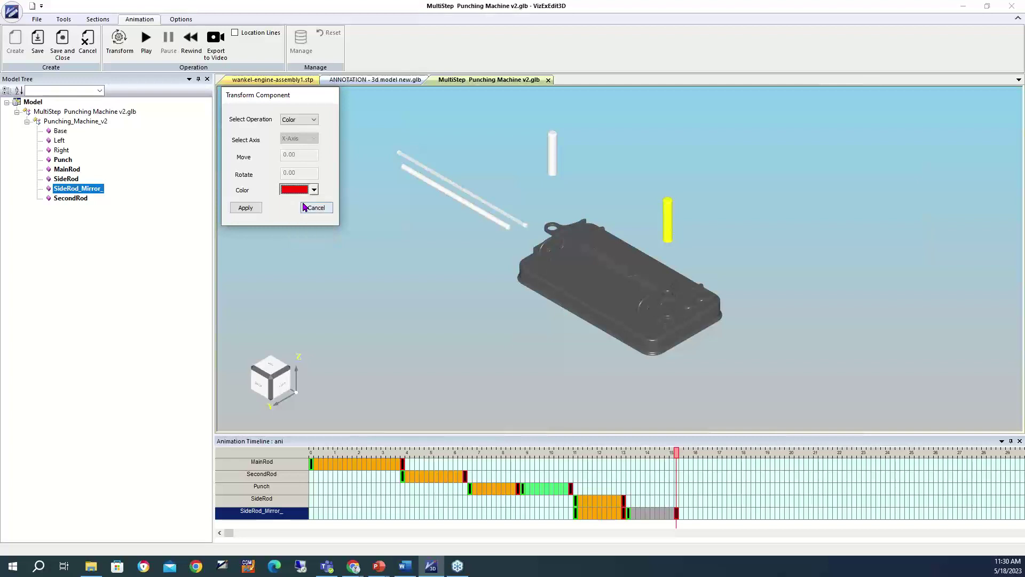
click(245, 207)
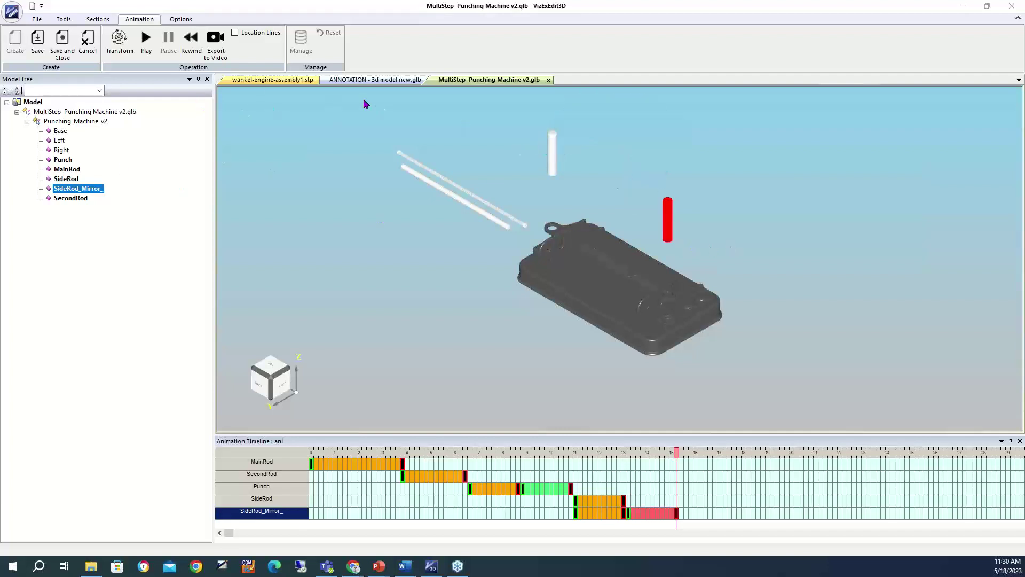
Add a Camera operation after the color change that zooms in on the base and the red side rod
click(118, 40)
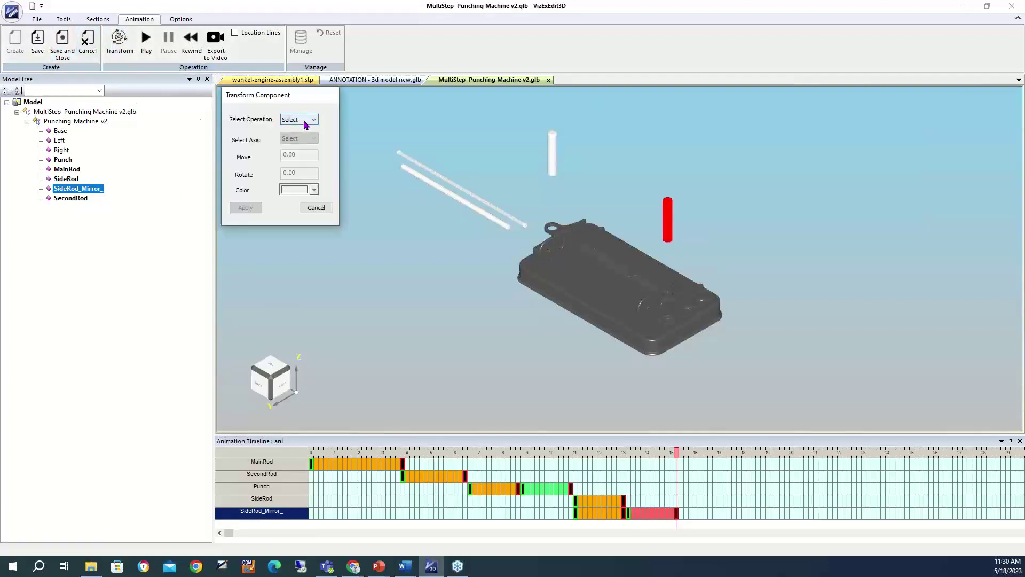
click(306, 121)
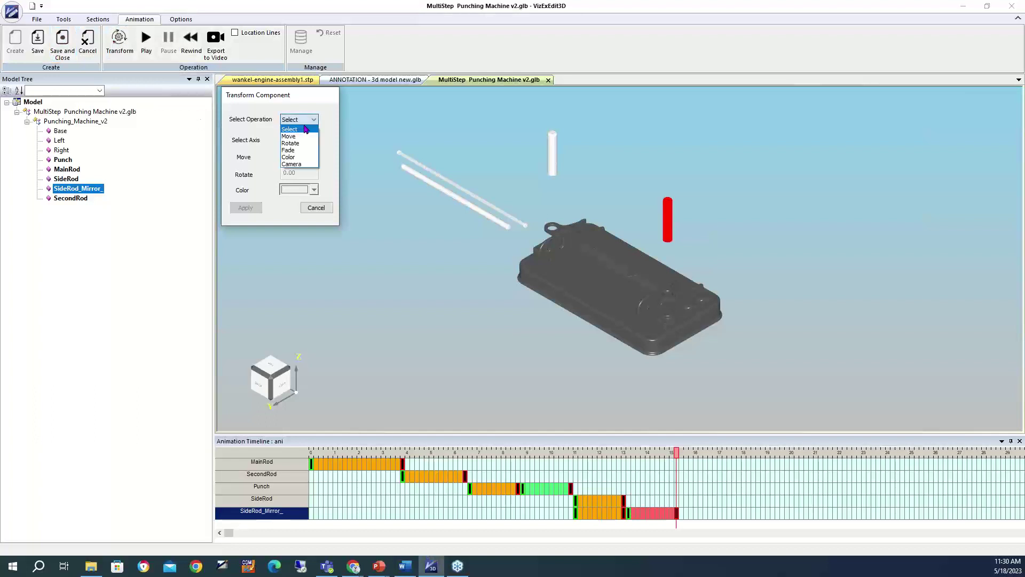
click(299, 165)
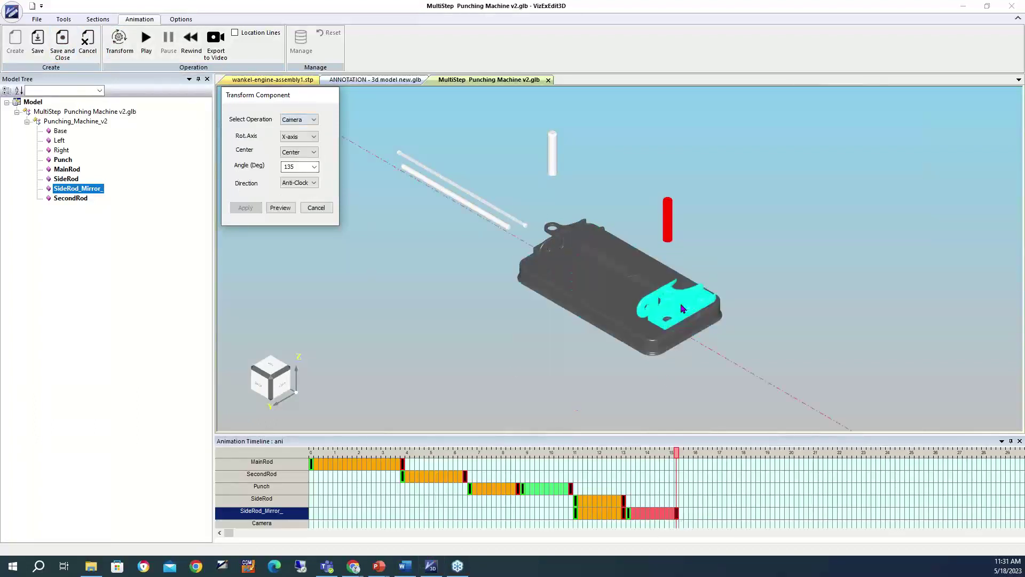
scroll(688, 230, up, 5)
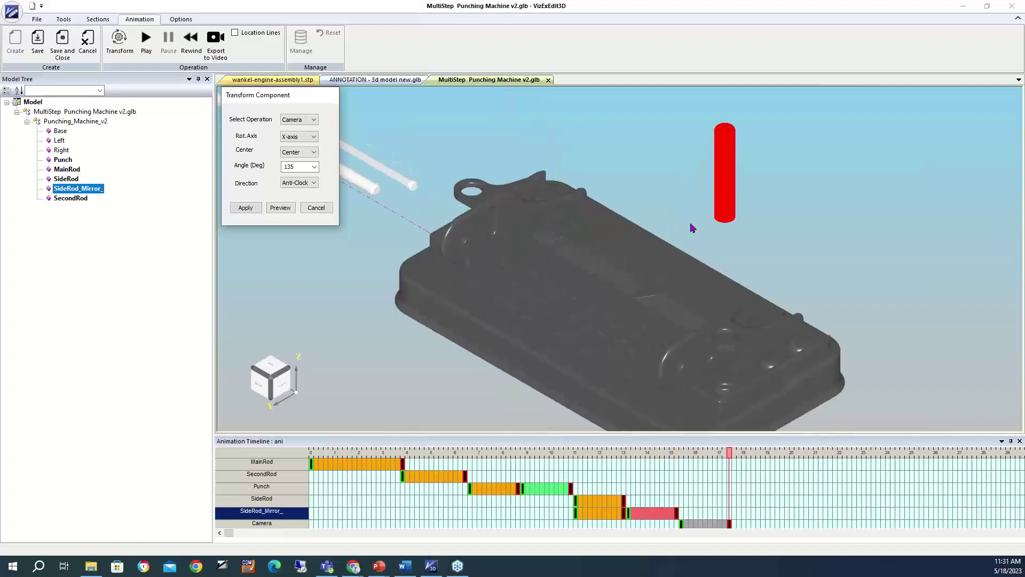
middle_drag(784, 248, 748, 274)
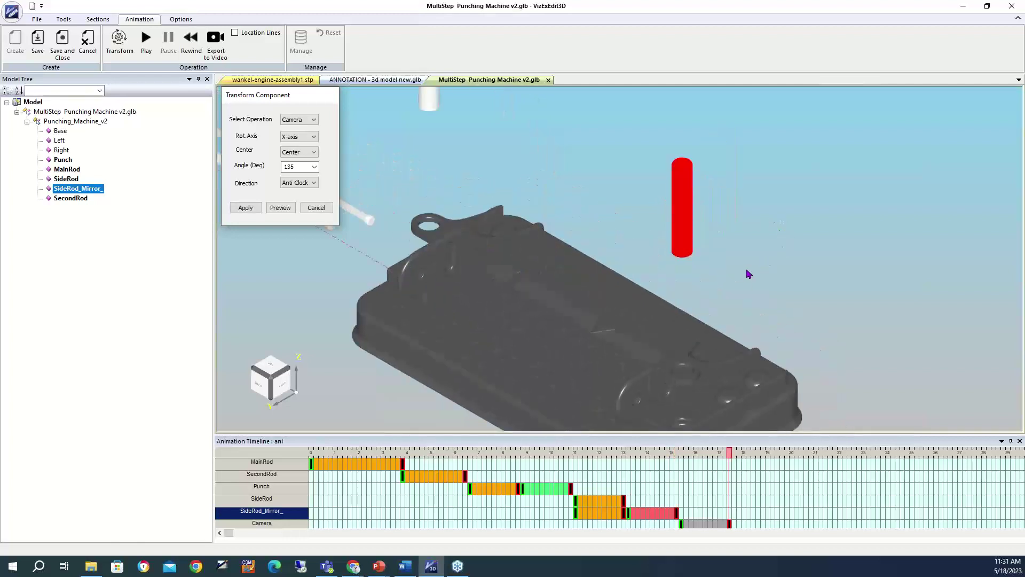
click(257, 209)
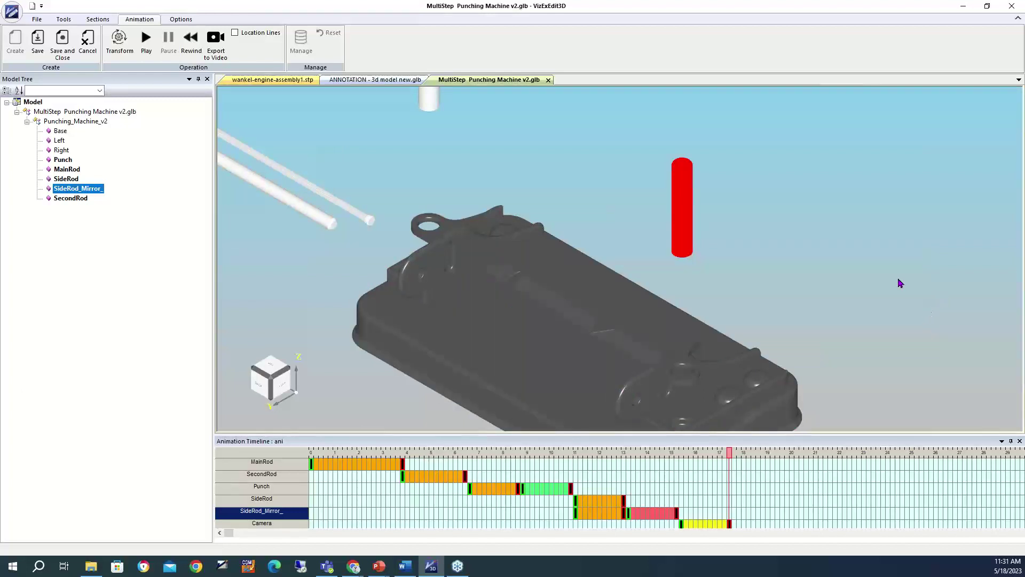
Play the animation from about 10.8, where the side rods start moving, to review the color change and camera zoom
scroll(897, 284, down, 5)
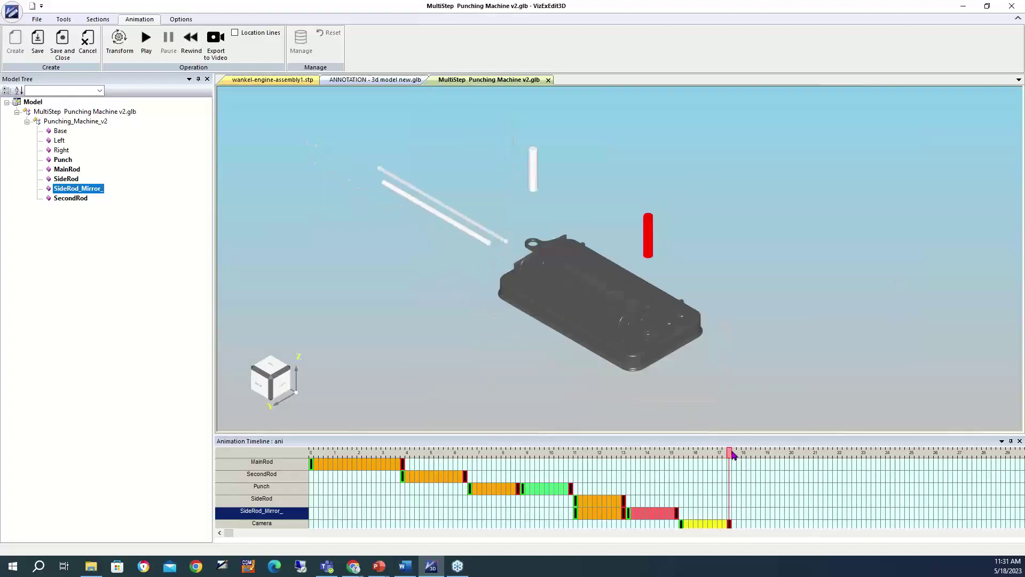
drag(730, 456, 569, 463)
click(147, 43)
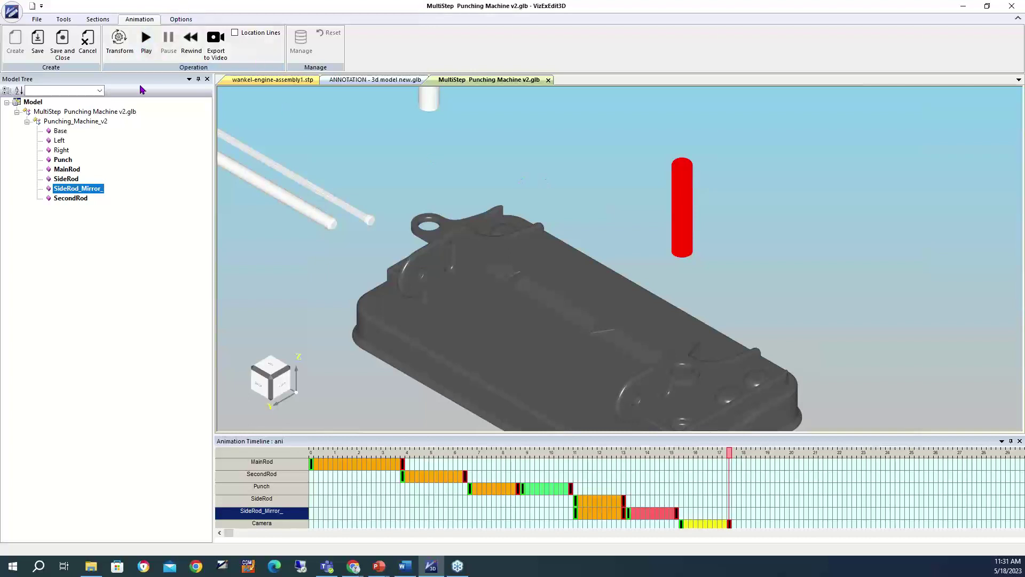
Add a second Camera operation after the first, rotating the view to the underside of the base
click(118, 40)
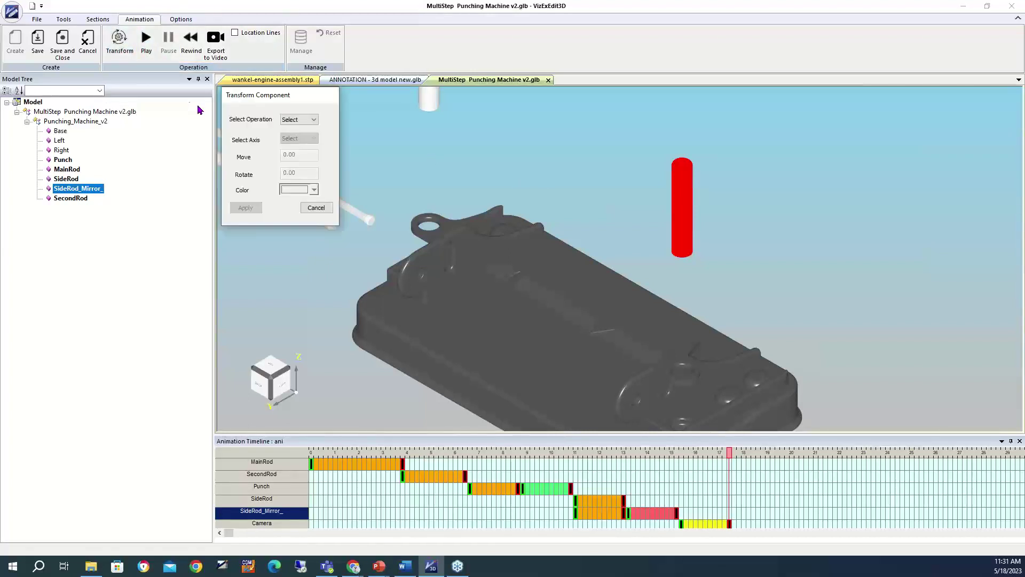
click(295, 119)
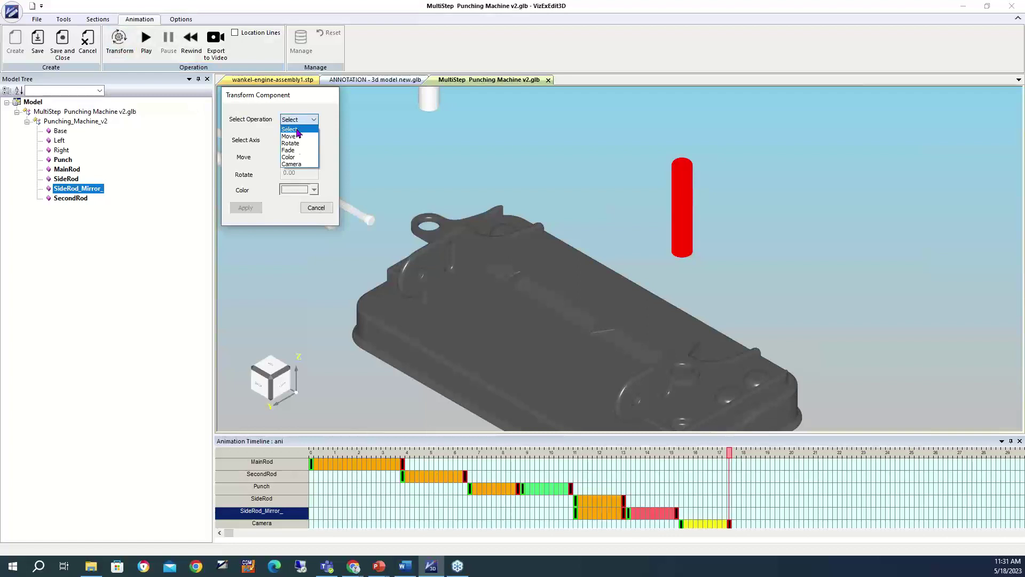
click(297, 164)
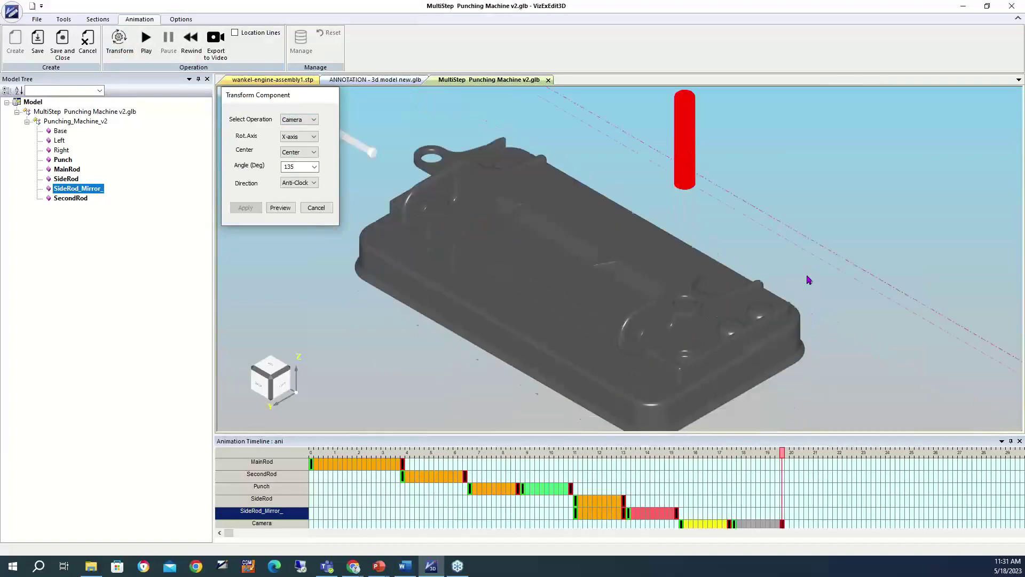
drag(806, 239, 796, 135)
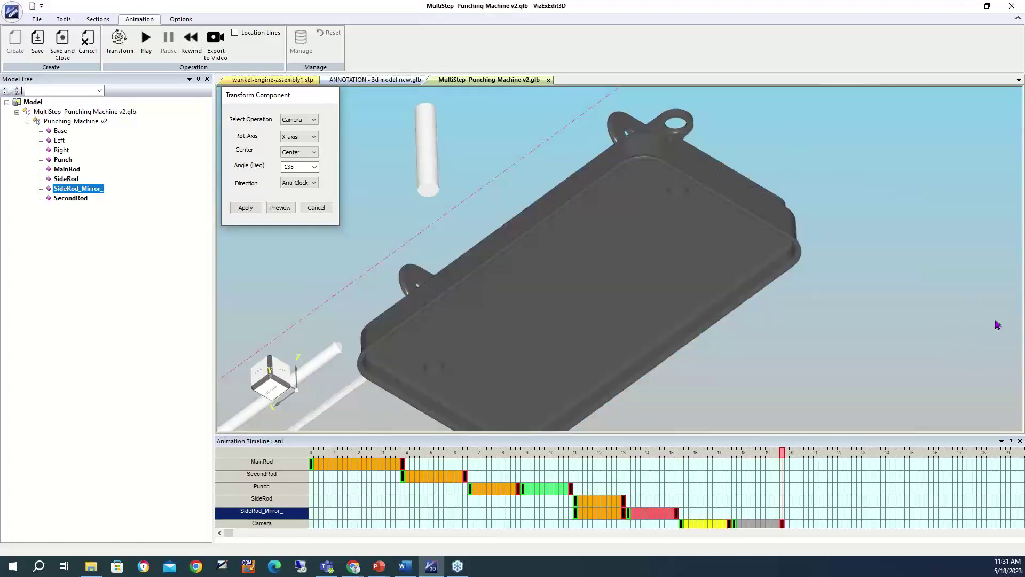
click(254, 209)
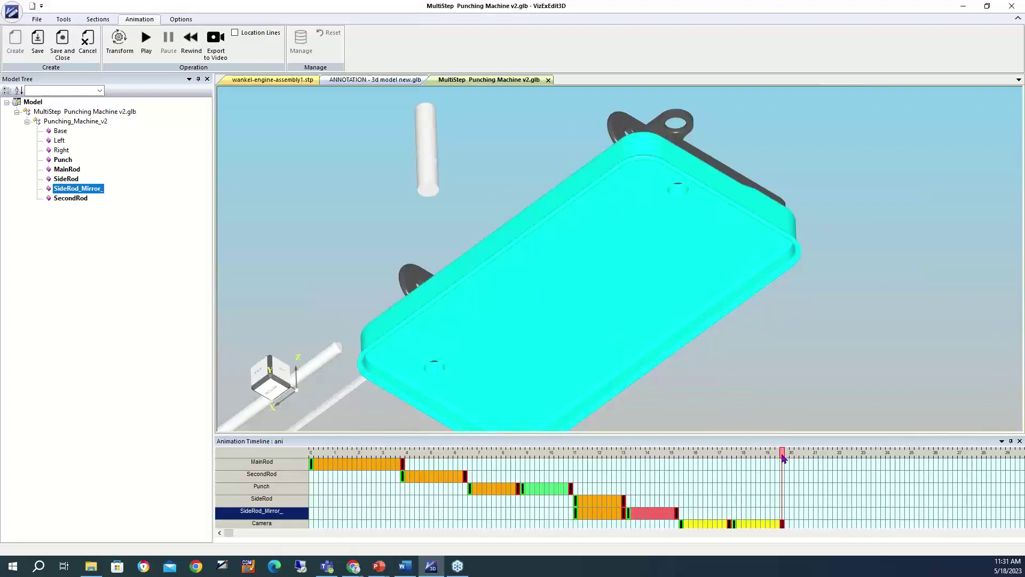
Play the animation from about 14.2, during the color change, to review both camera movements
drag(783, 458, 655, 463)
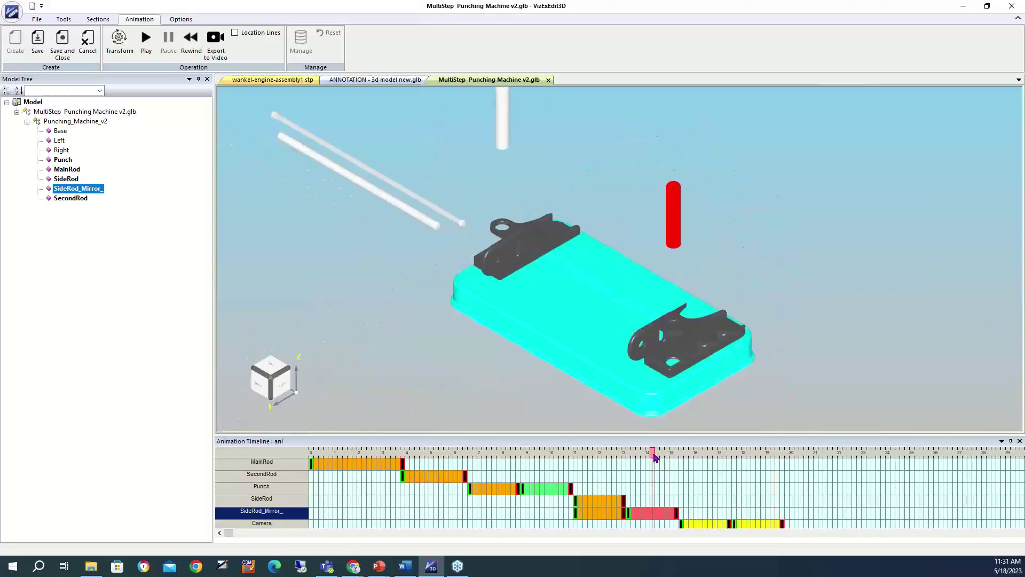
click(145, 40)
click(152, 78)
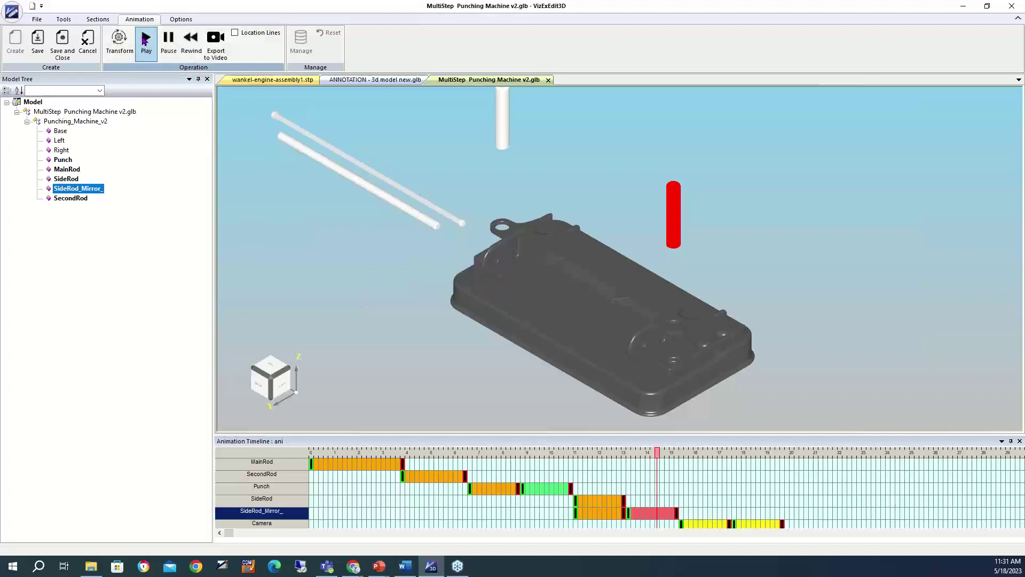
click(170, 43)
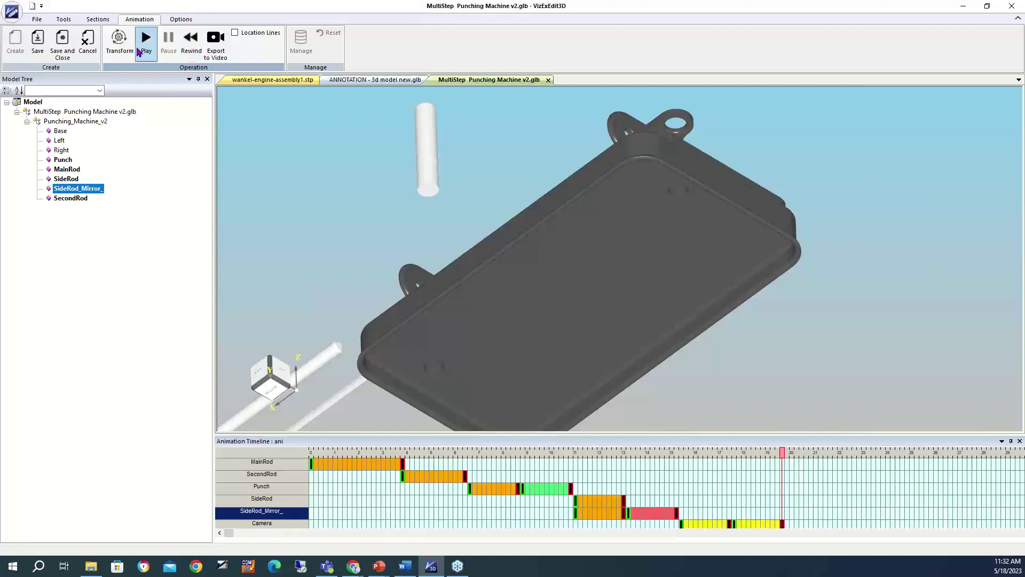
Switch to the PowerPoint slide show and advance to the "Displaying 3D Technical Illustrations" slide
click(384, 568)
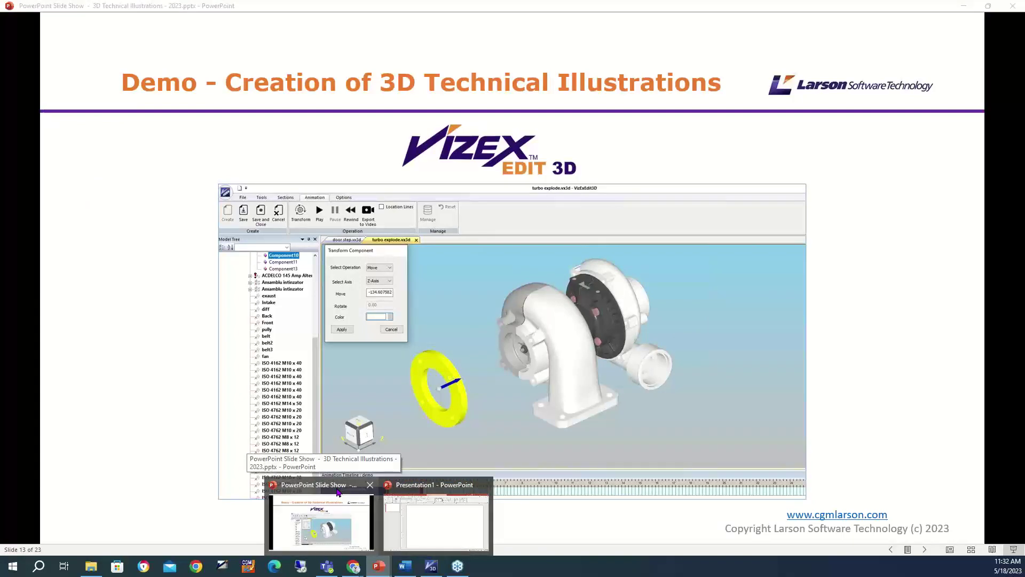
click(332, 491)
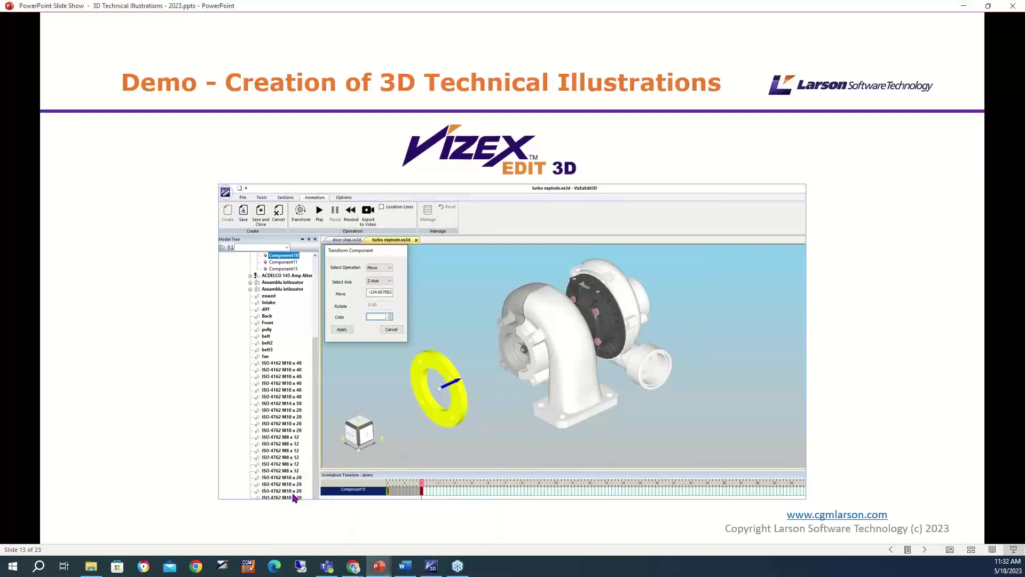
click(187, 474)
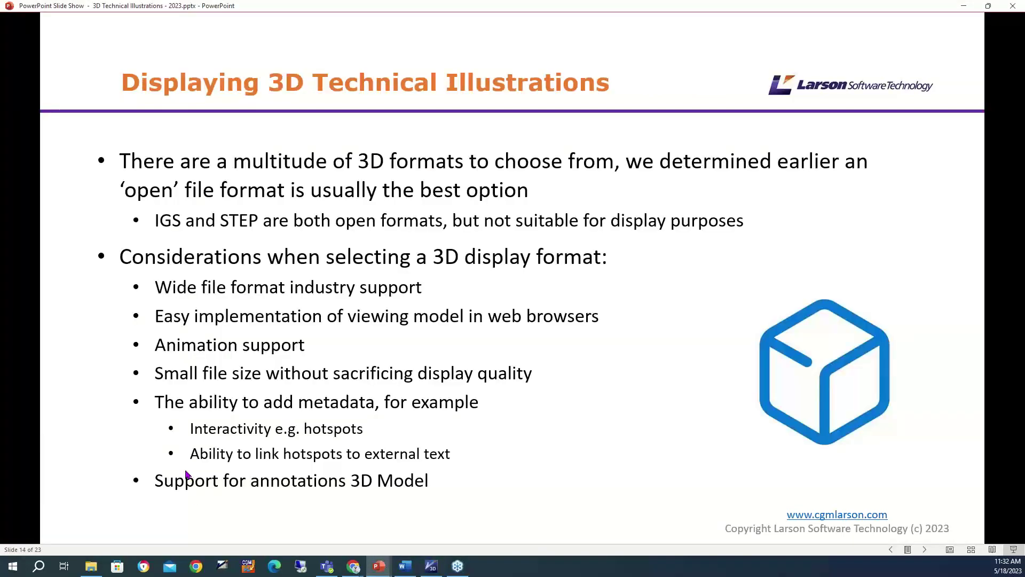